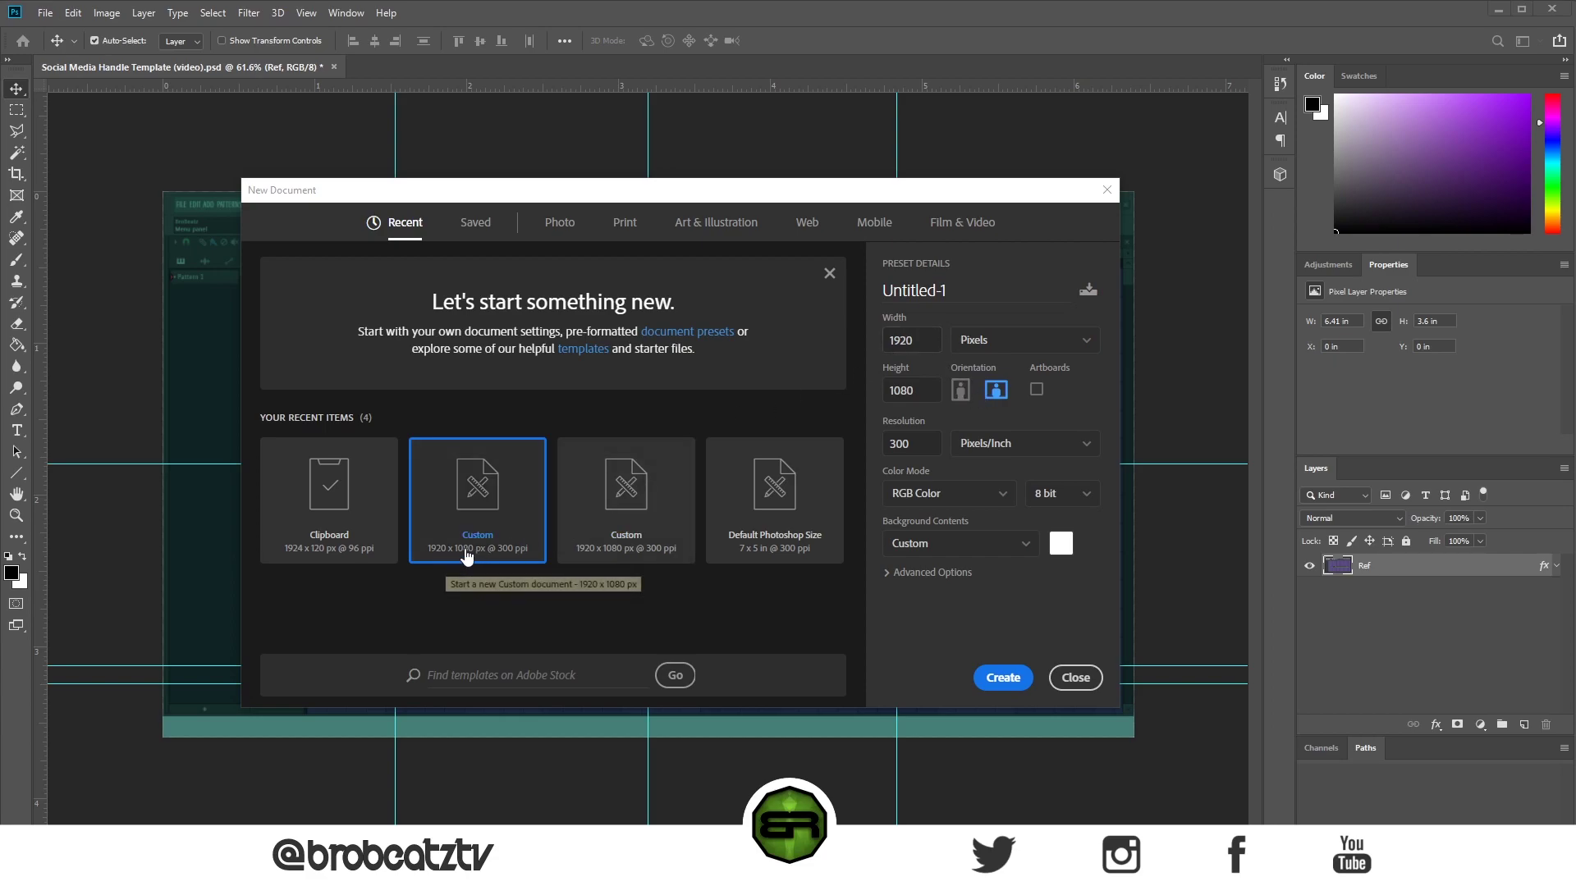
Step: Check the 300 Pixels/Inch resolution, then dismiss the 1920 x 1080 New Document dialog without creating a file
drag(910, 444, 900, 444)
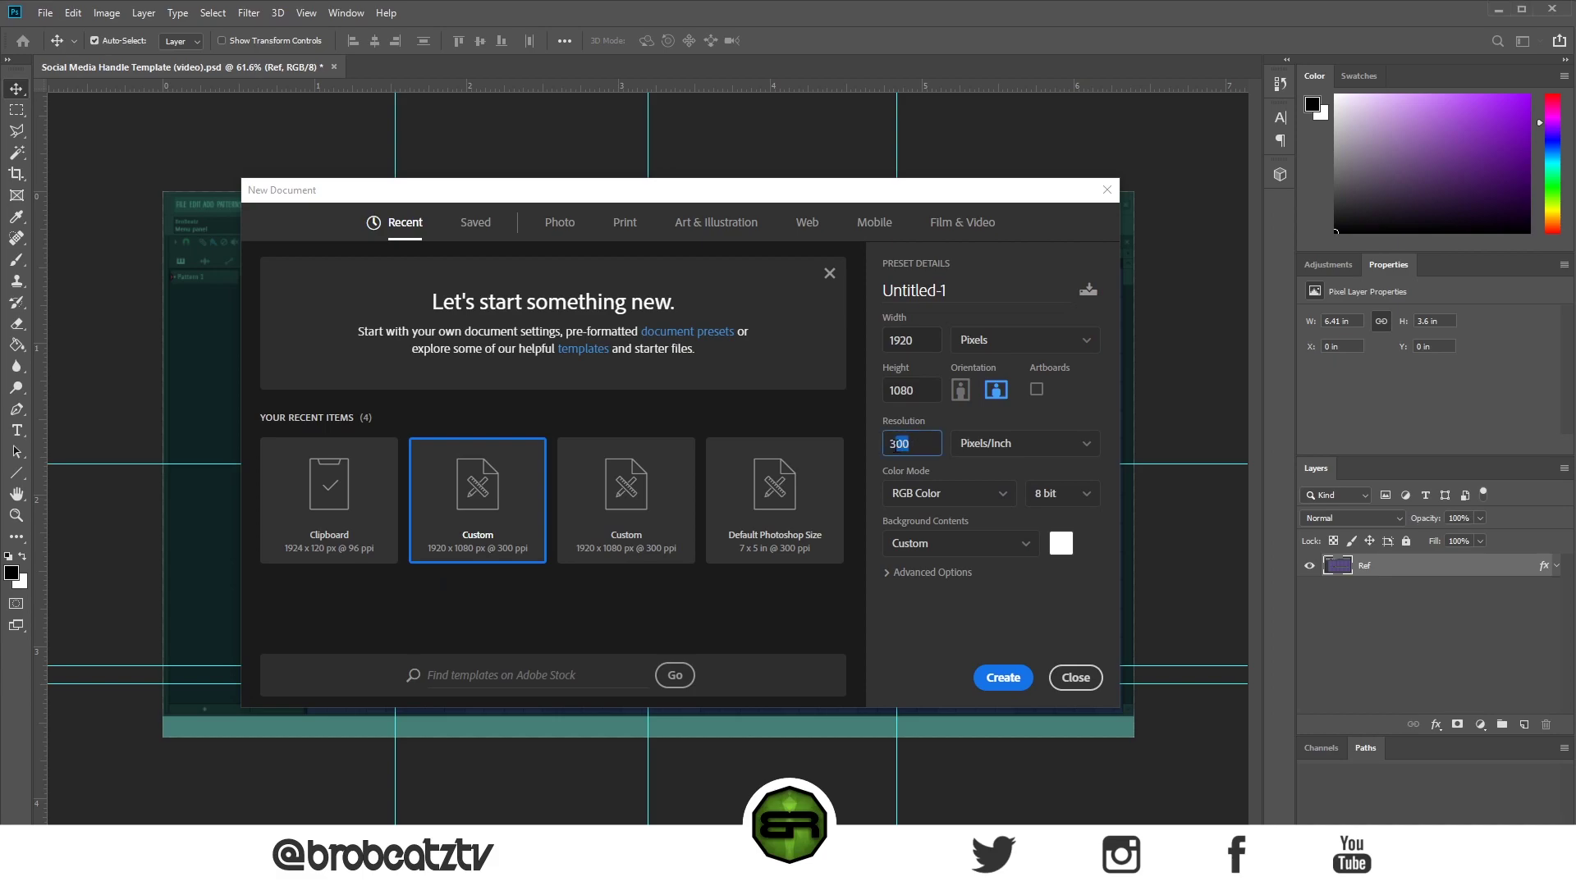
click(876, 448)
double_click(916, 448)
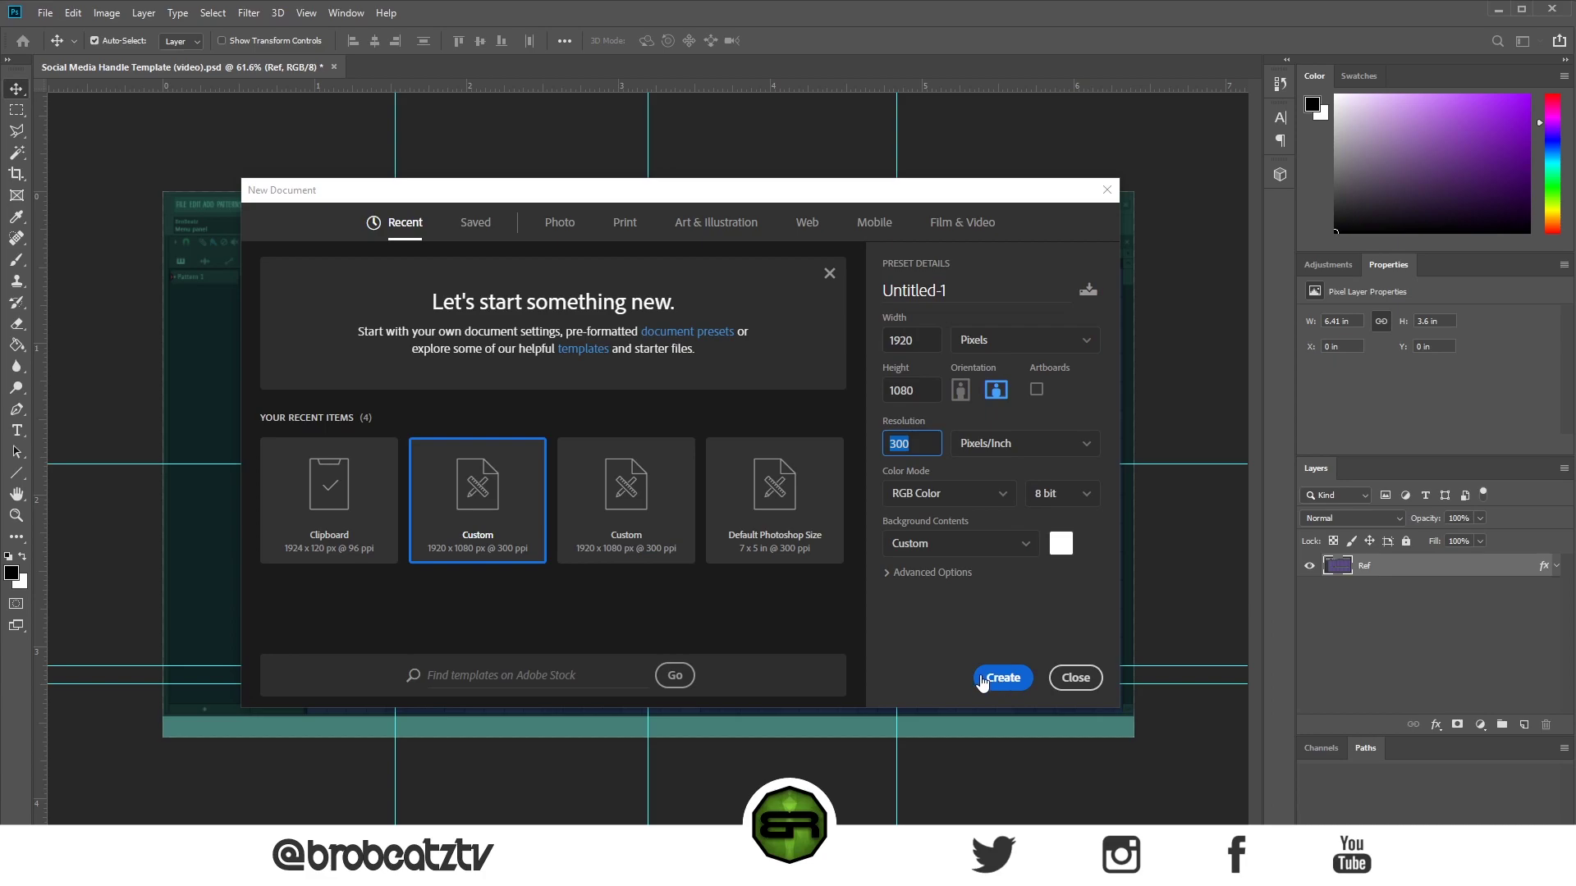
click(1071, 678)
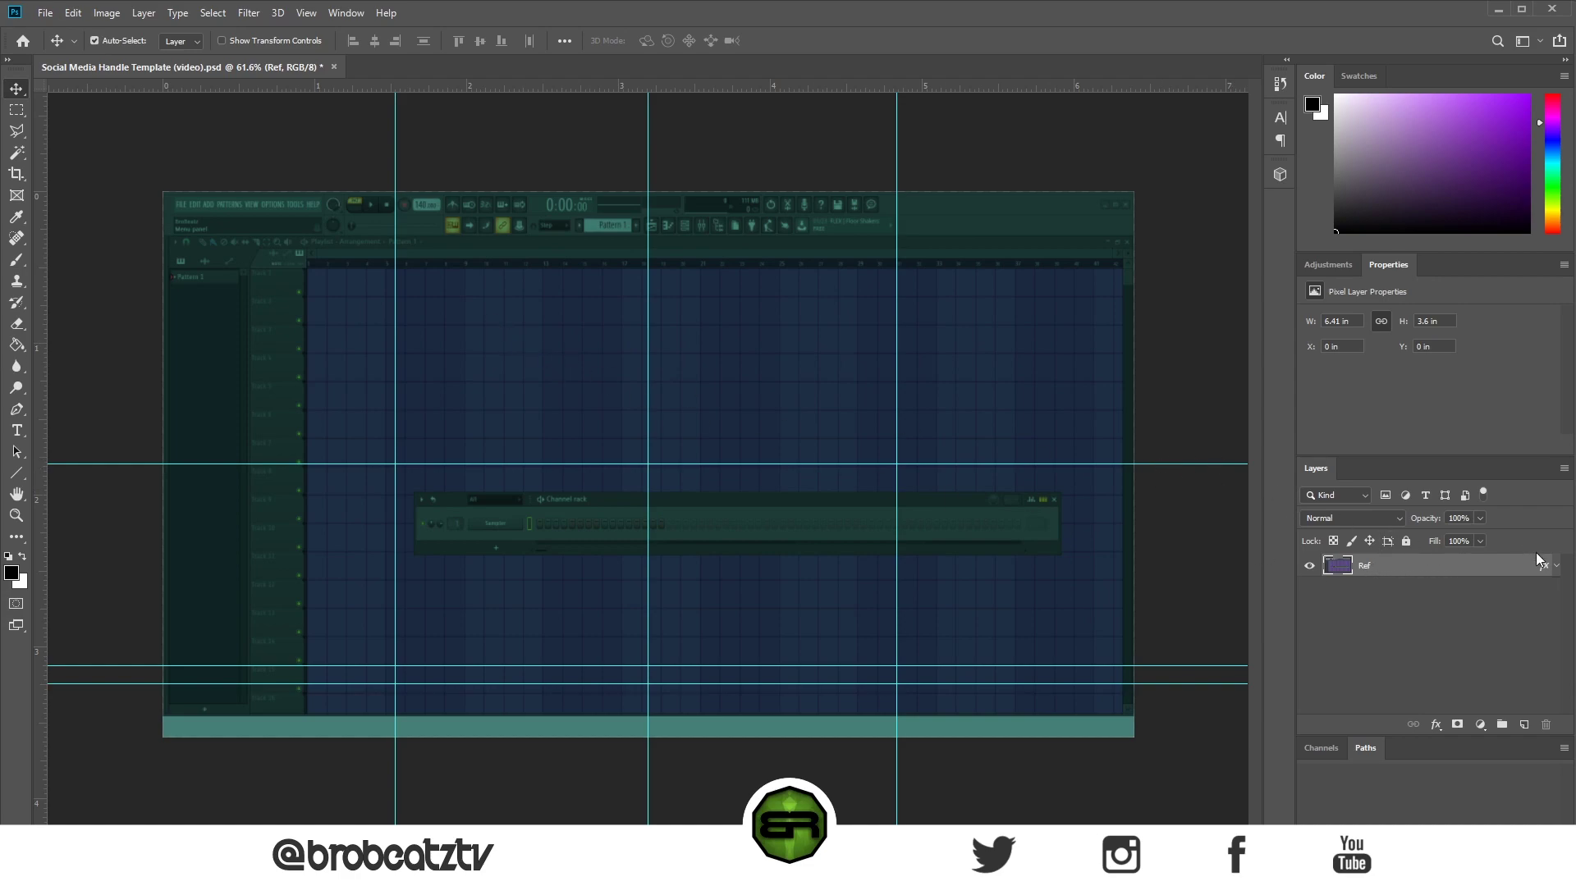
Step: Leave Ref's colour overlay unchanged and add an empty Layer 1 above Ref
double_click(1512, 572)
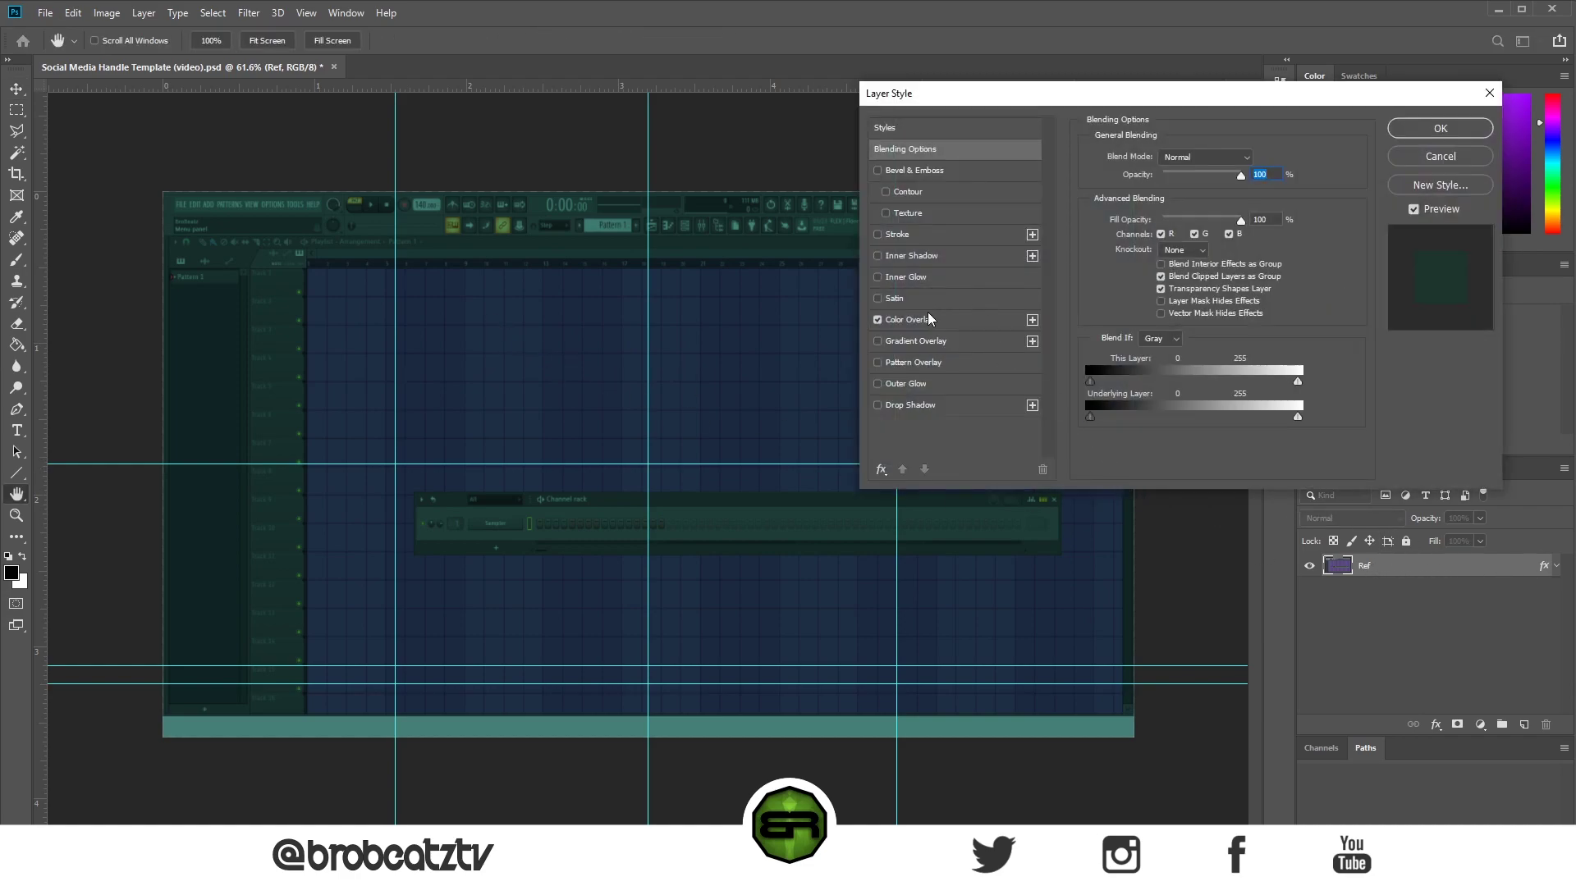
click(882, 327)
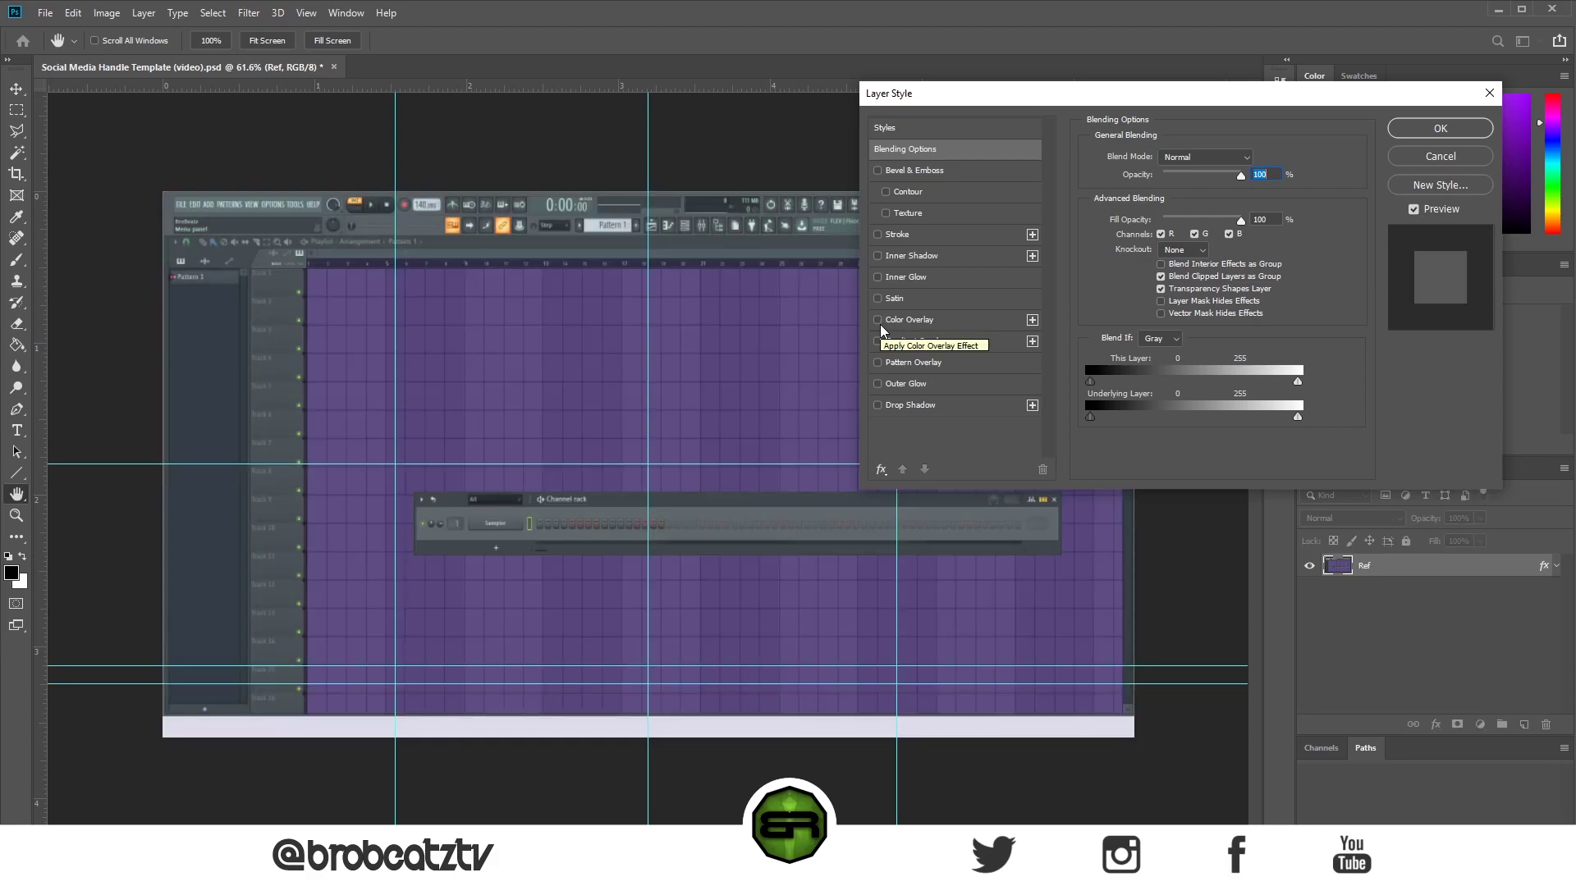
click(881, 326)
click(1440, 128)
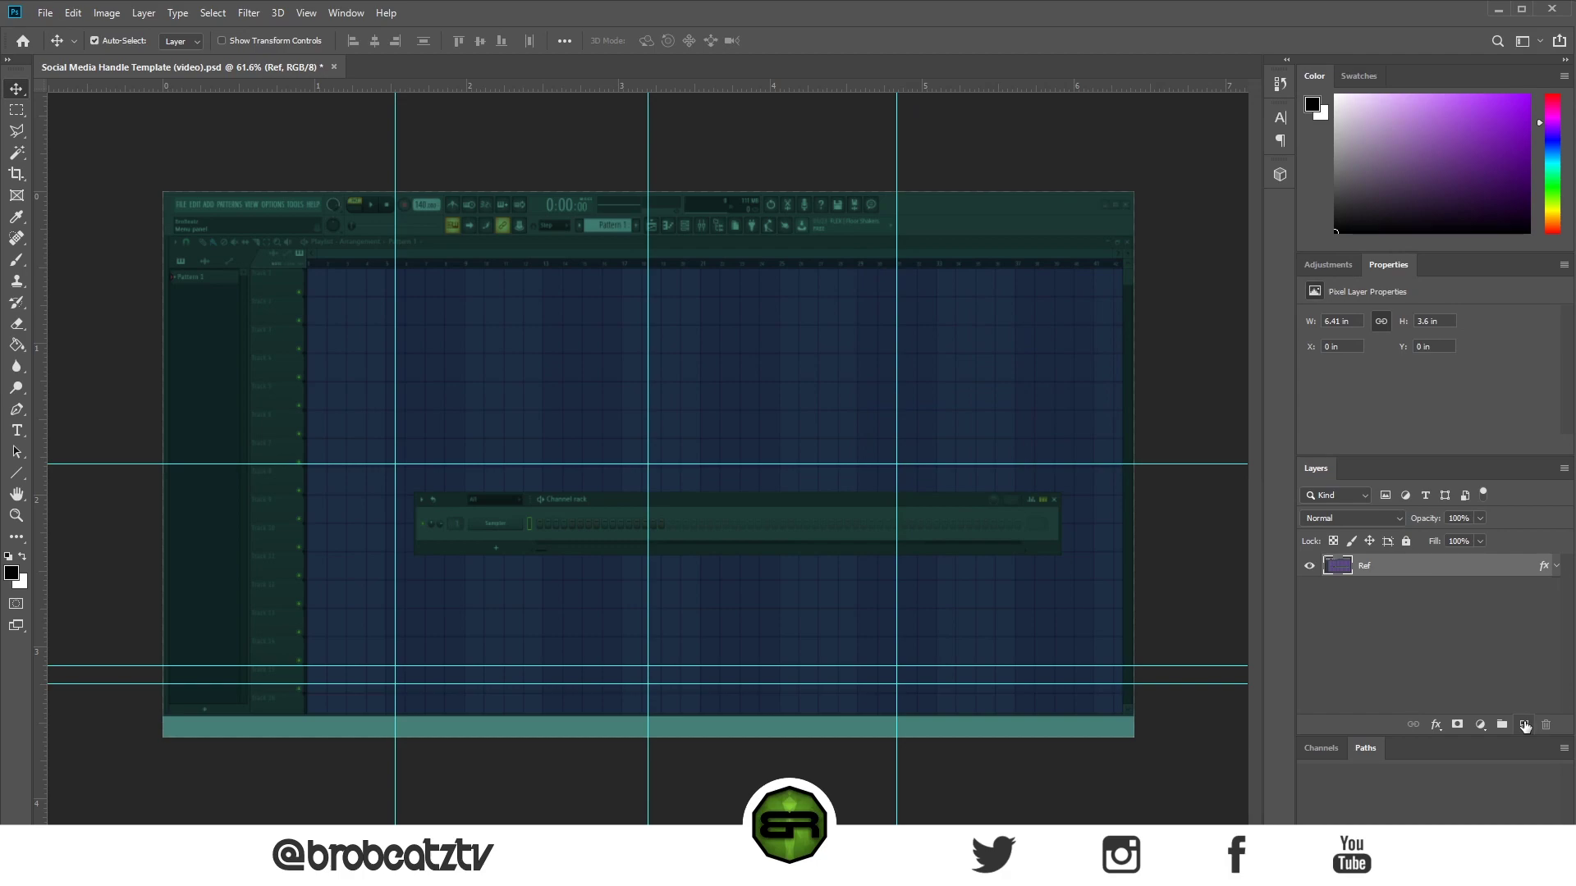
click(1524, 725)
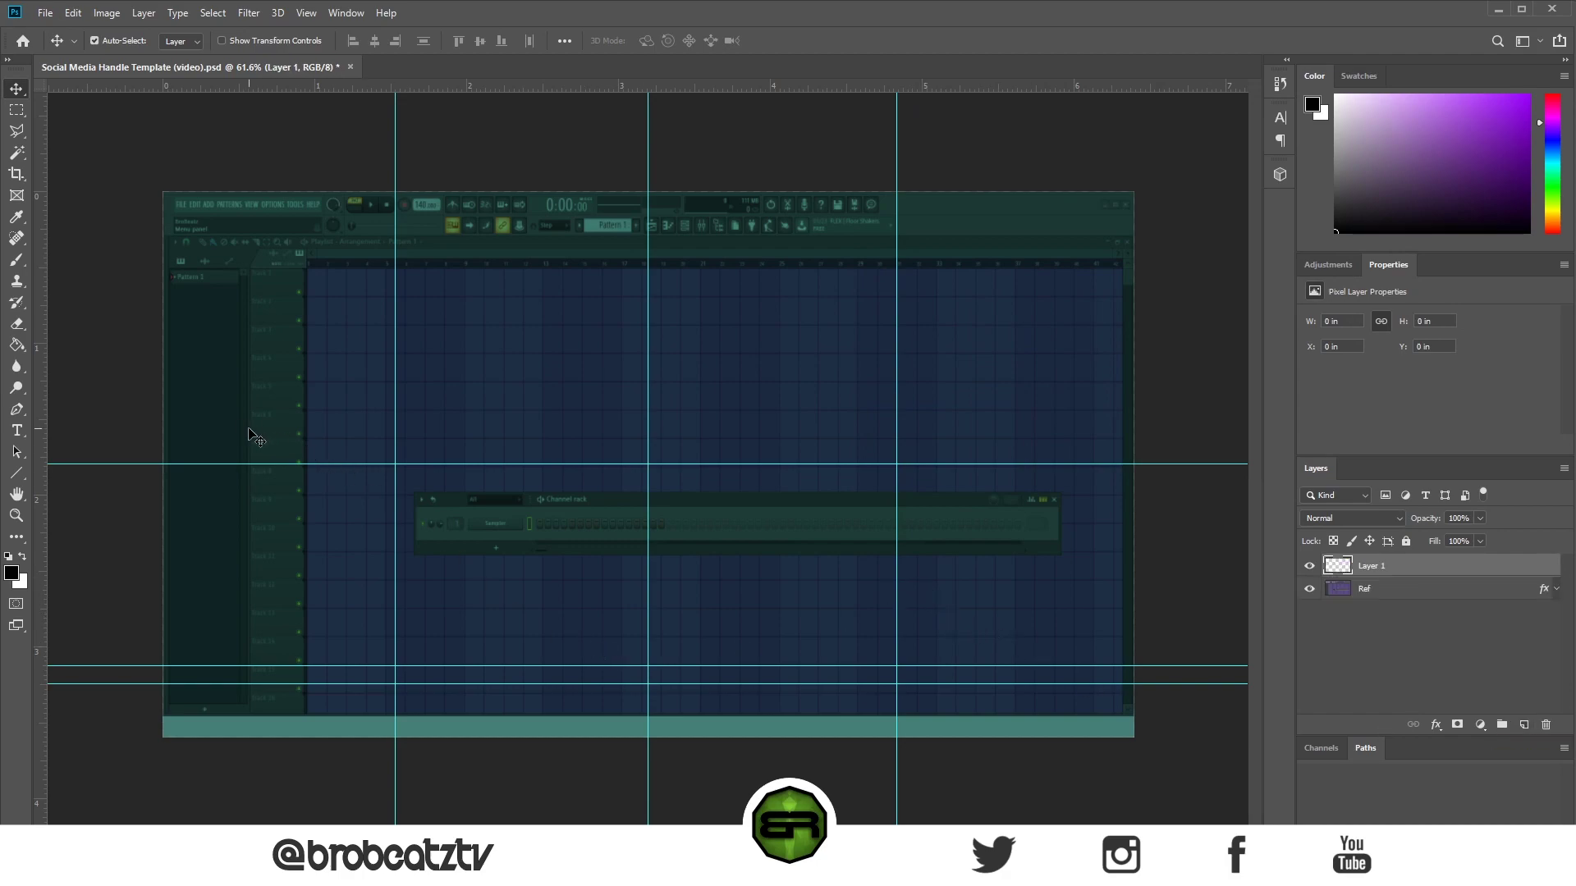
Step: Select a rectangular strip along the bottom of the canvas, starting from the lower guide
click(15, 113)
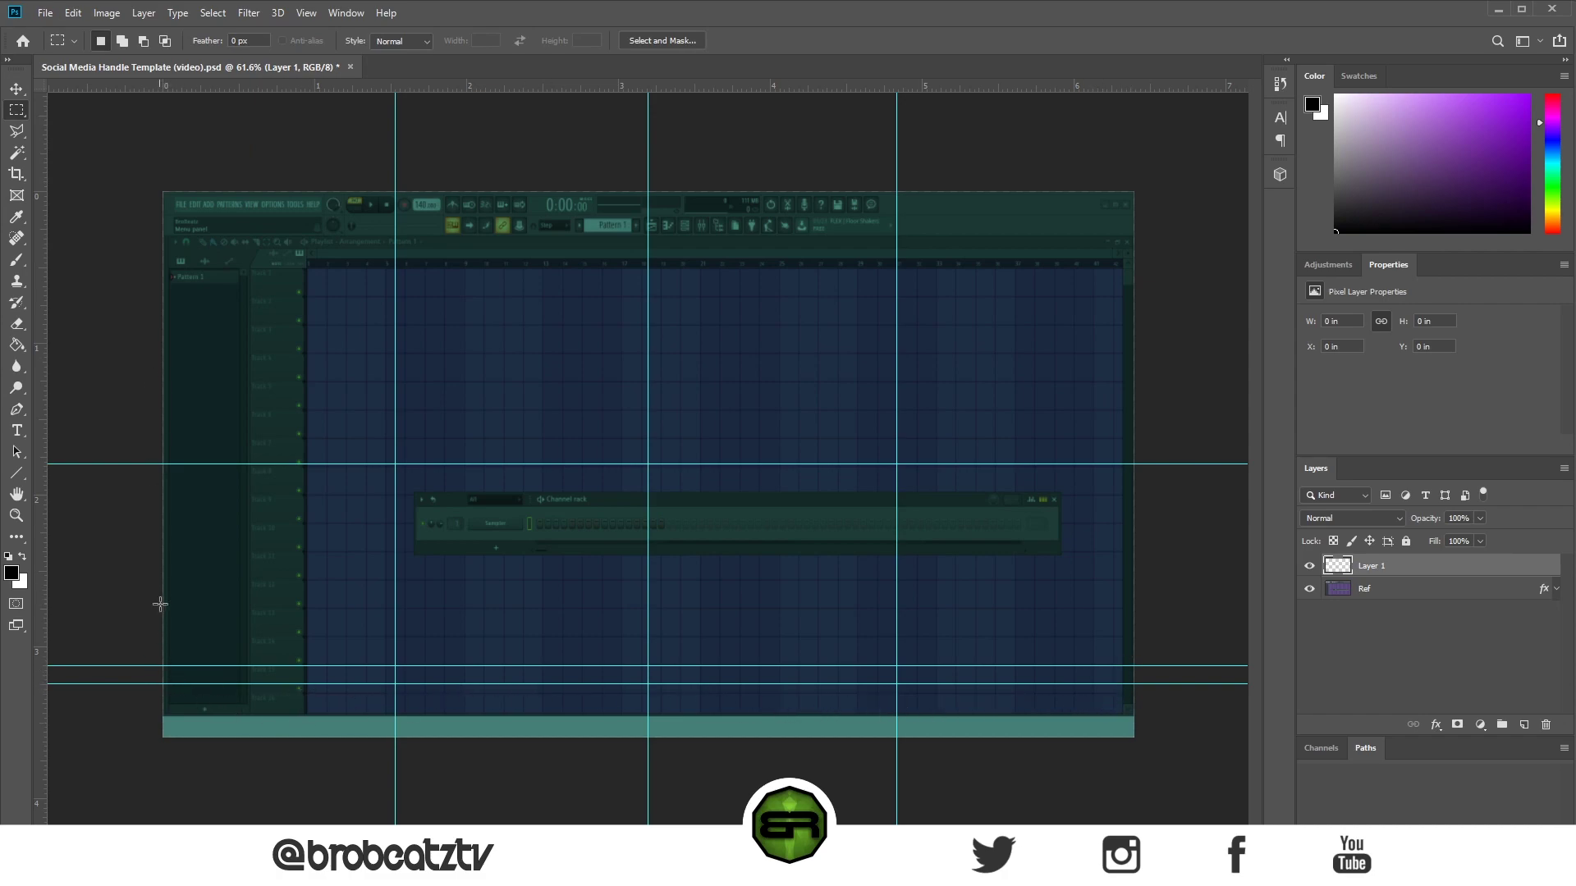
drag(153, 663, 1122, 767)
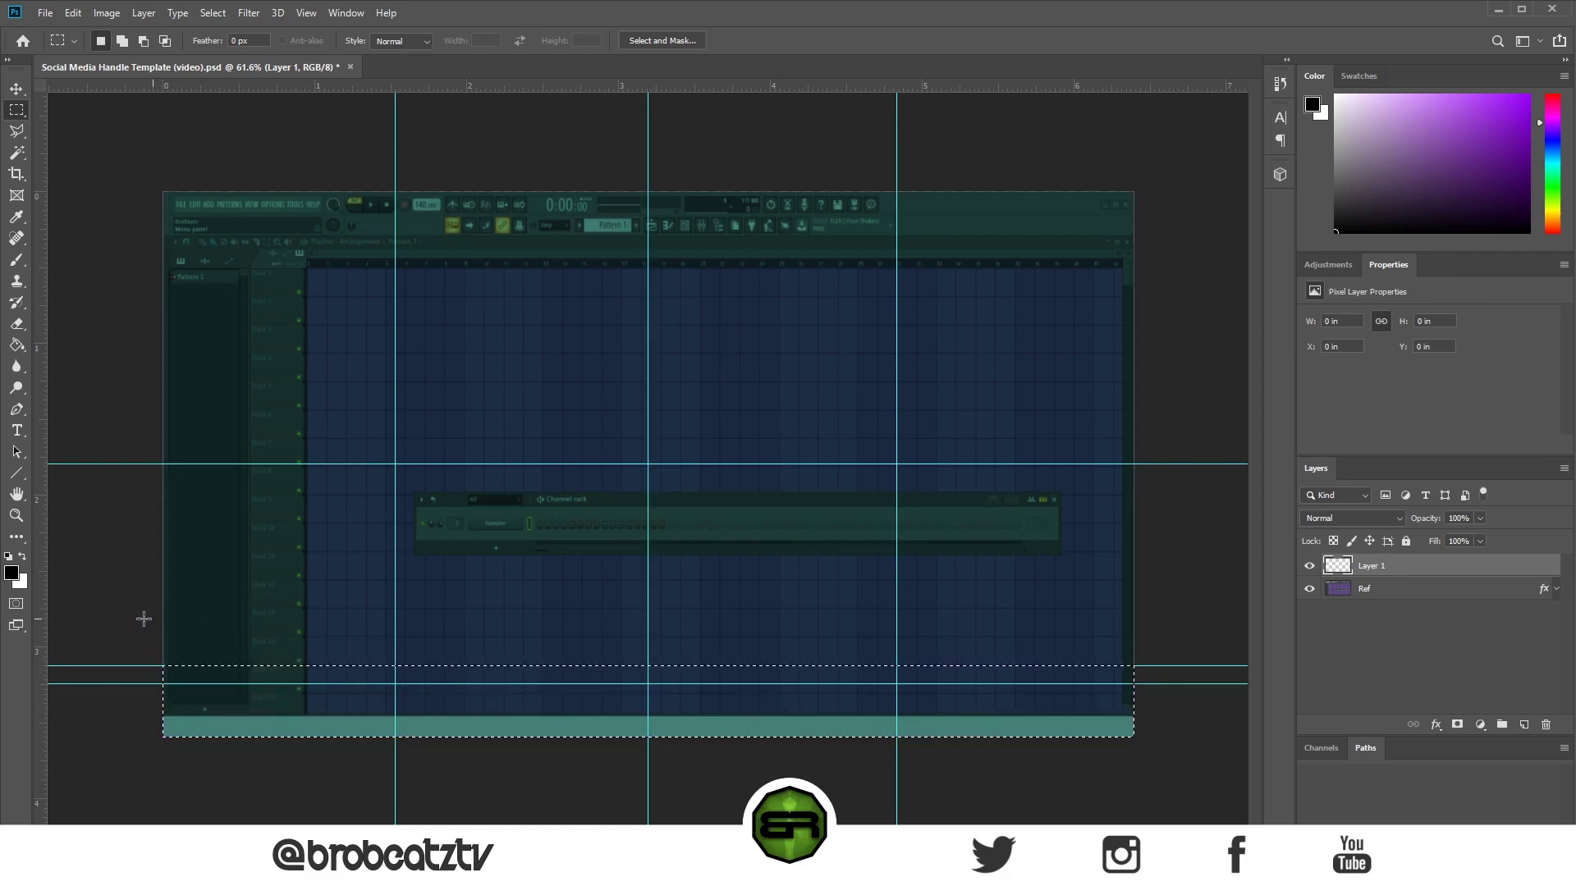
click(143, 676)
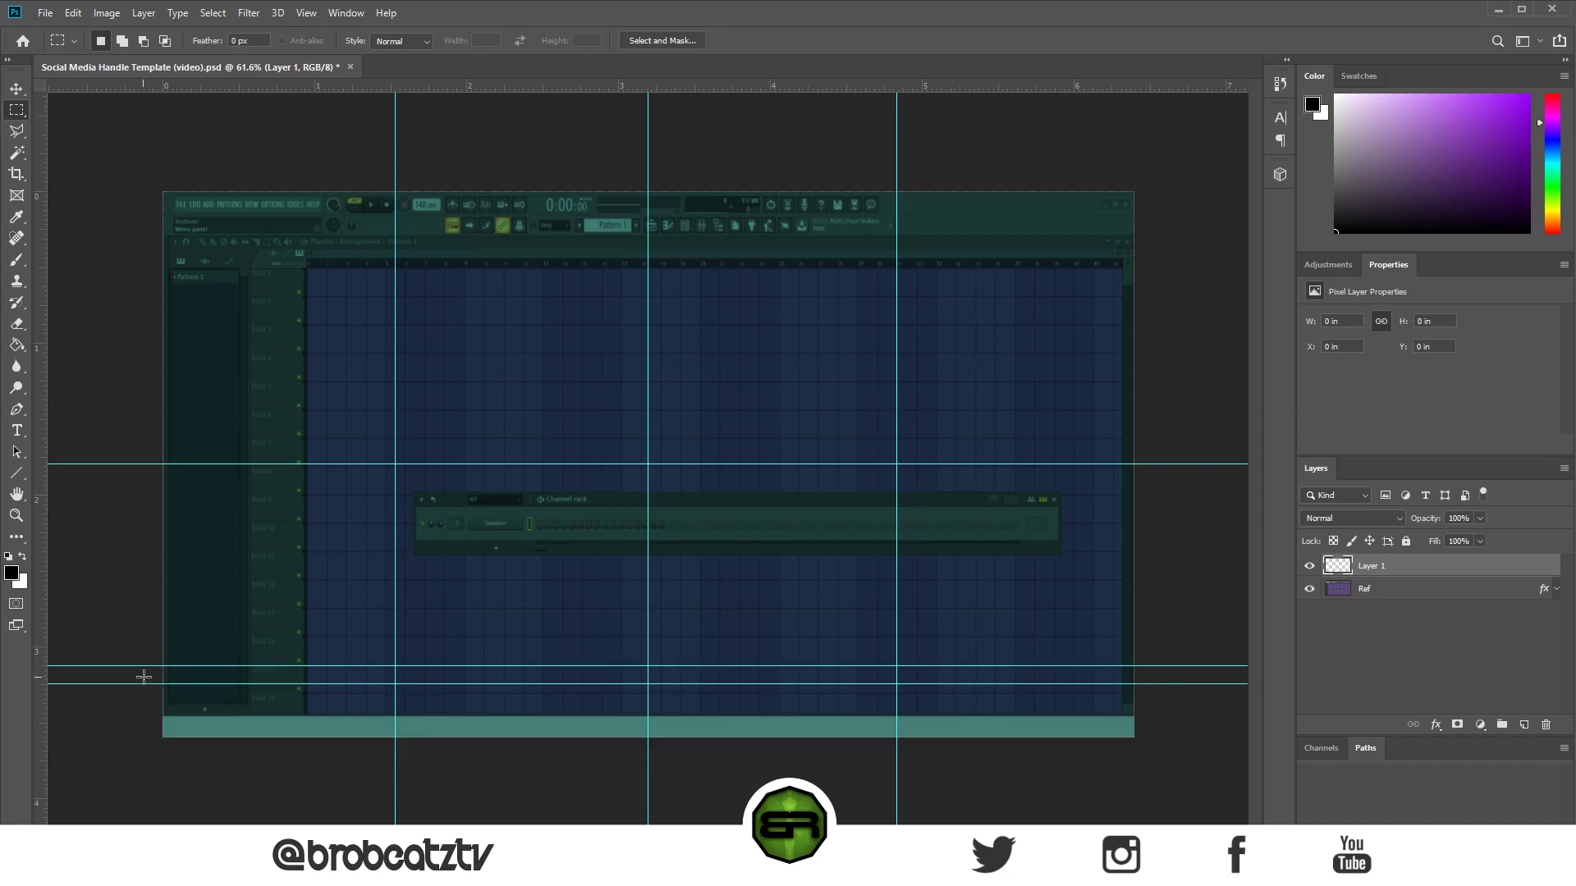
drag(144, 683, 989, 766)
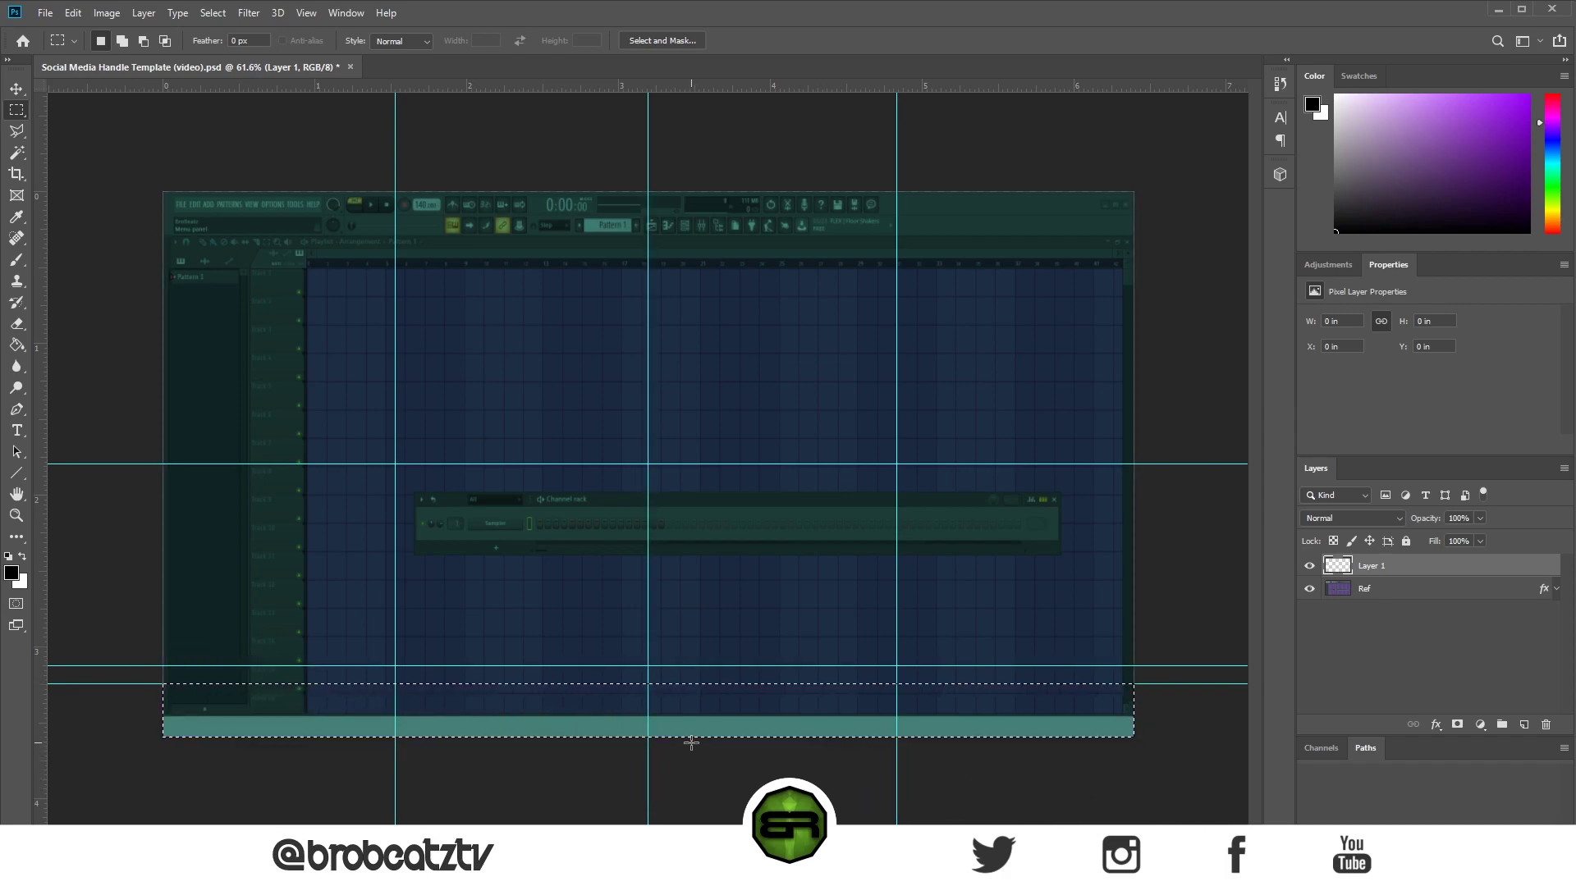
Step: Fill the bottom strip with pure white using the Paint Bucket, then deselect
click(16, 347)
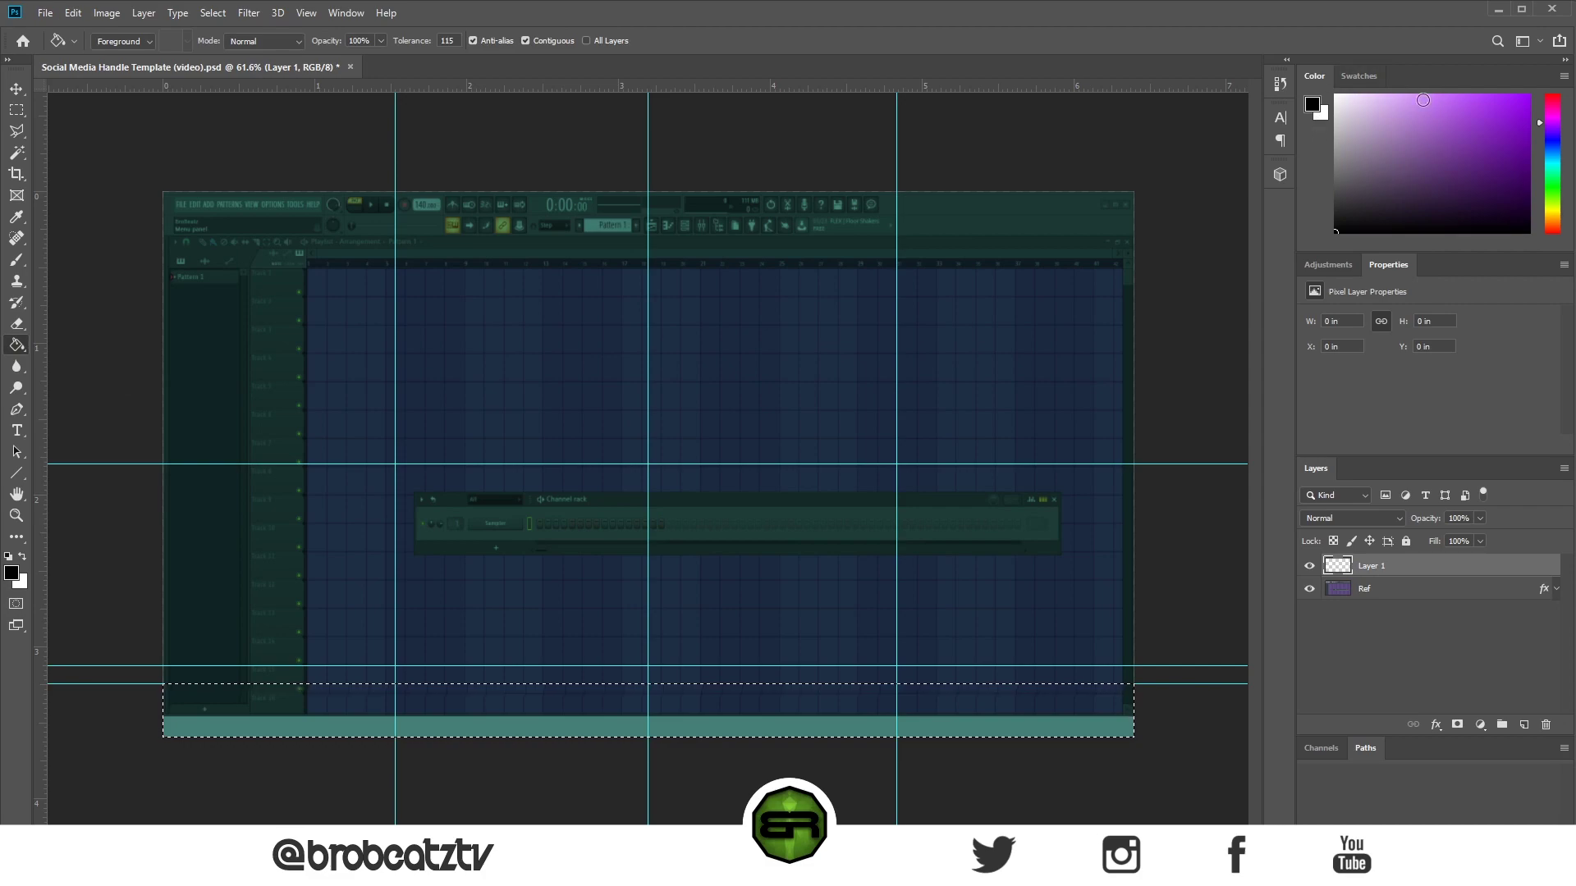
click(1335, 111)
drag(1334, 111, 1336, 96)
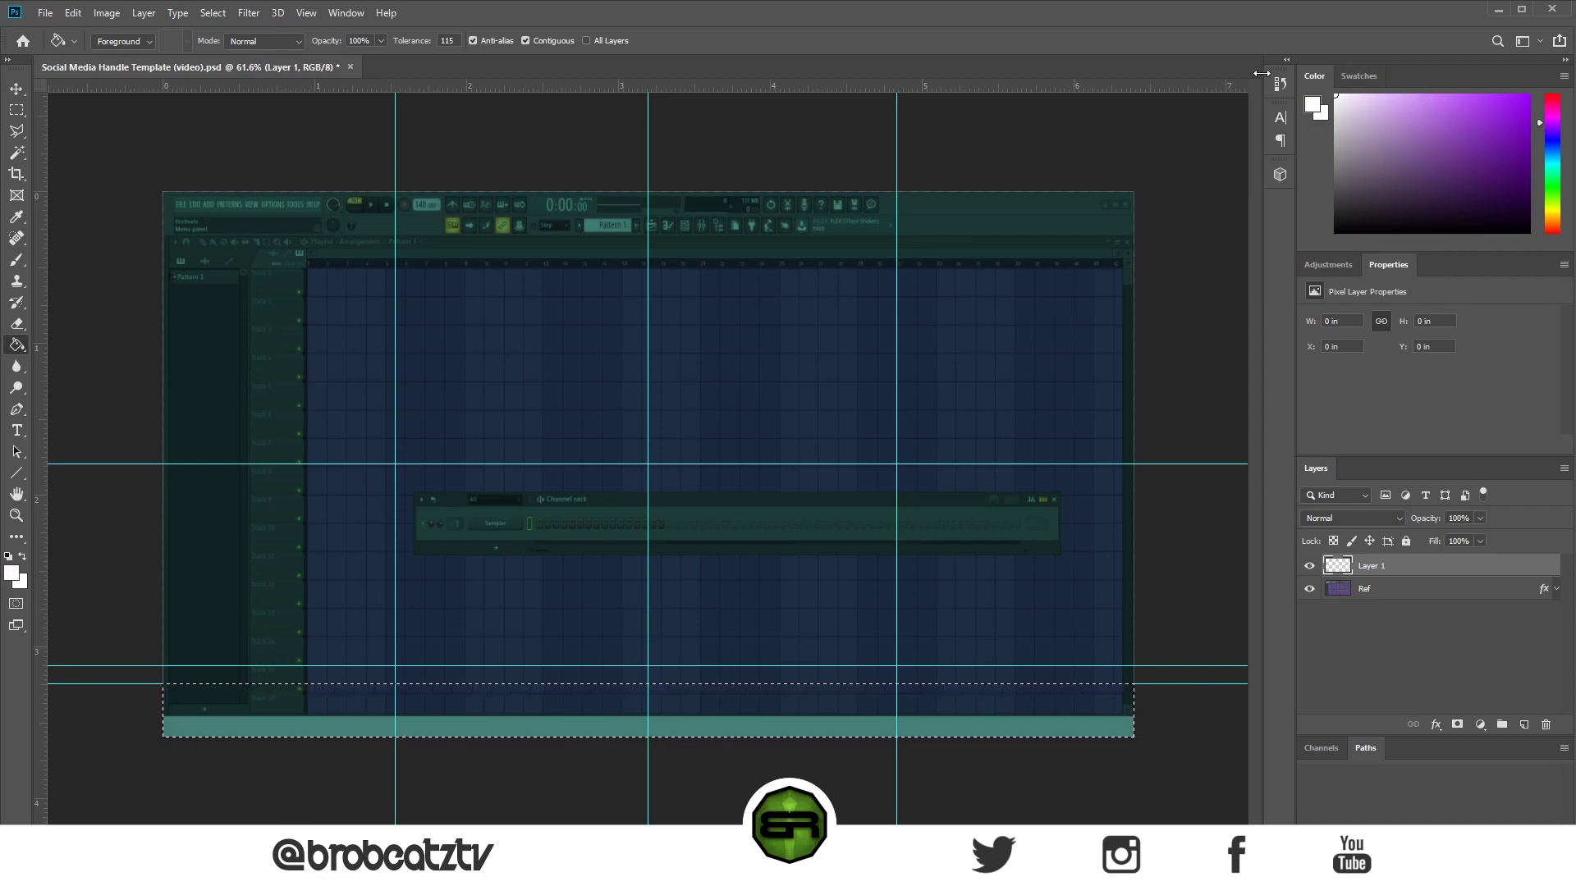
click(672, 695)
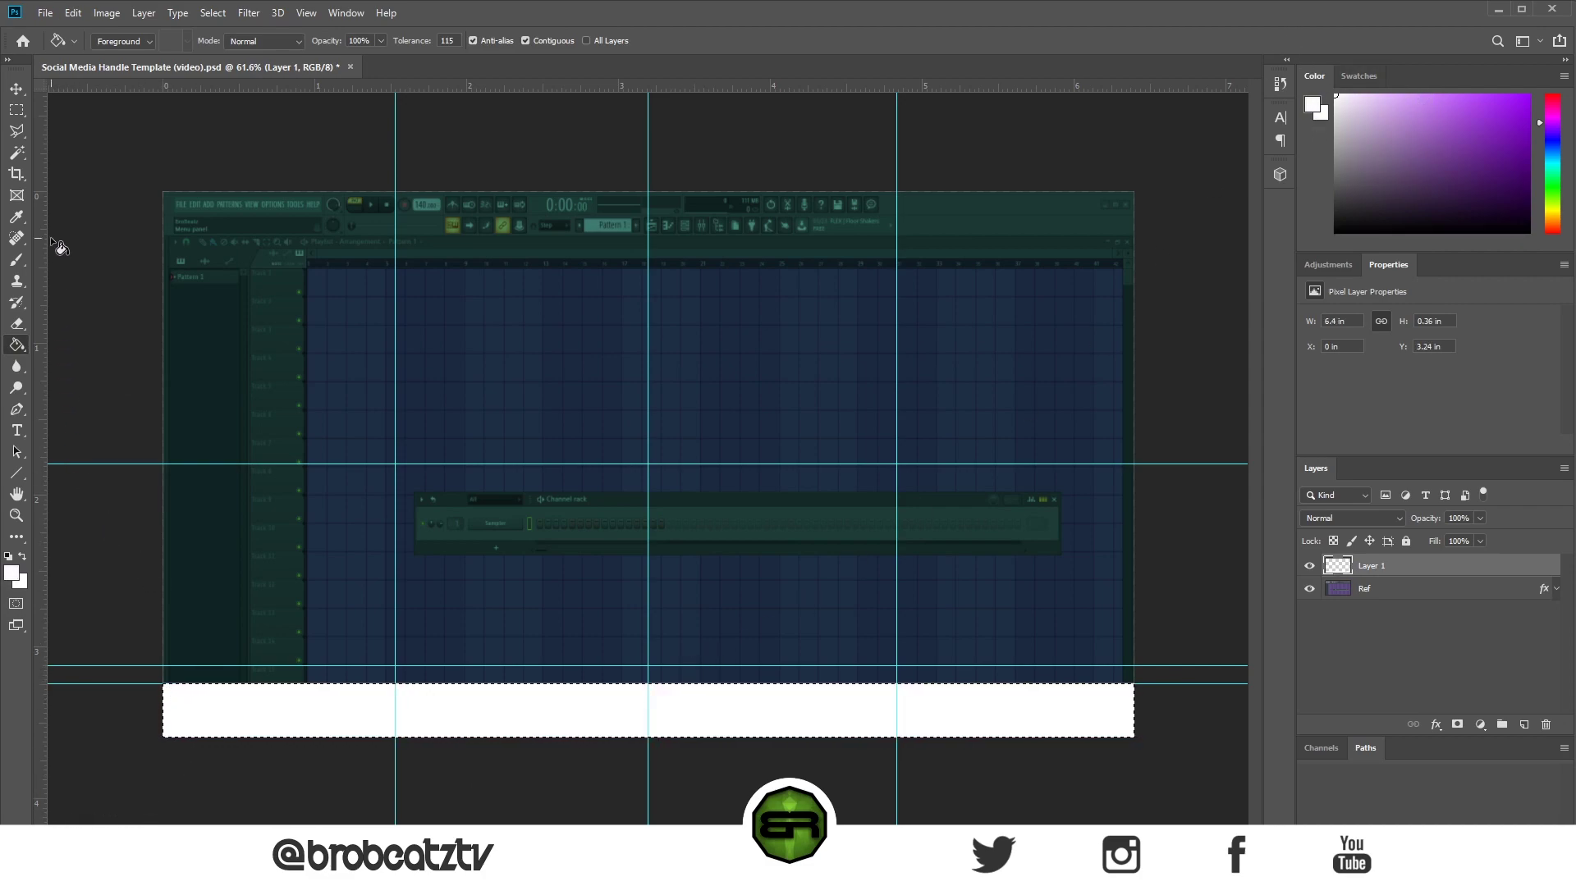
click(20, 116)
key(ctrl+d)
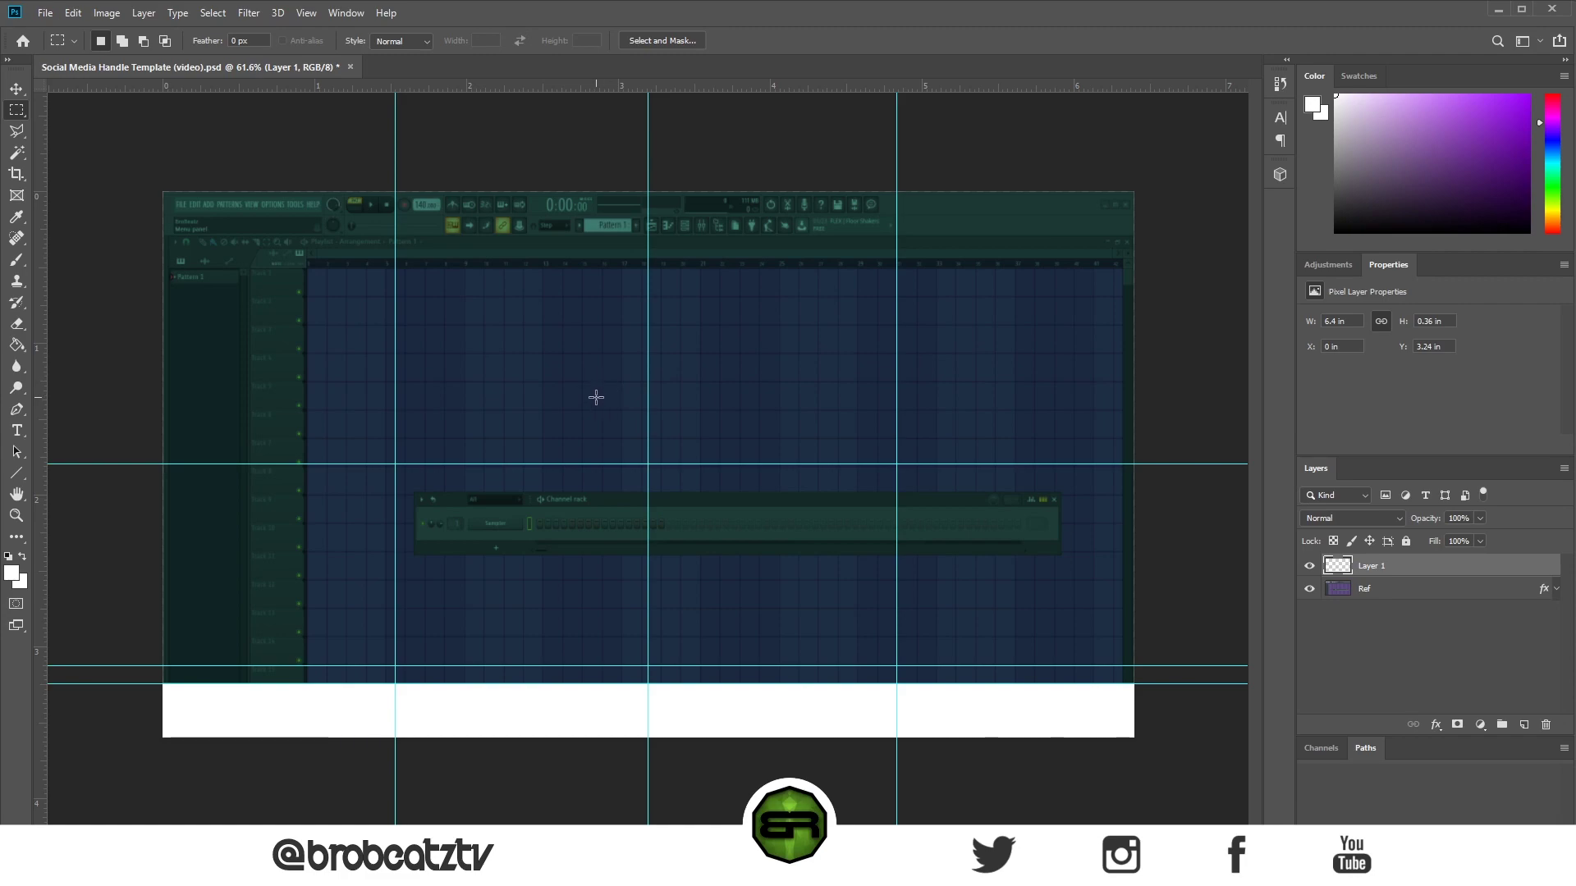
Step: Draw a square selection about 0.77 in across
drag(596, 397, 757, 506)
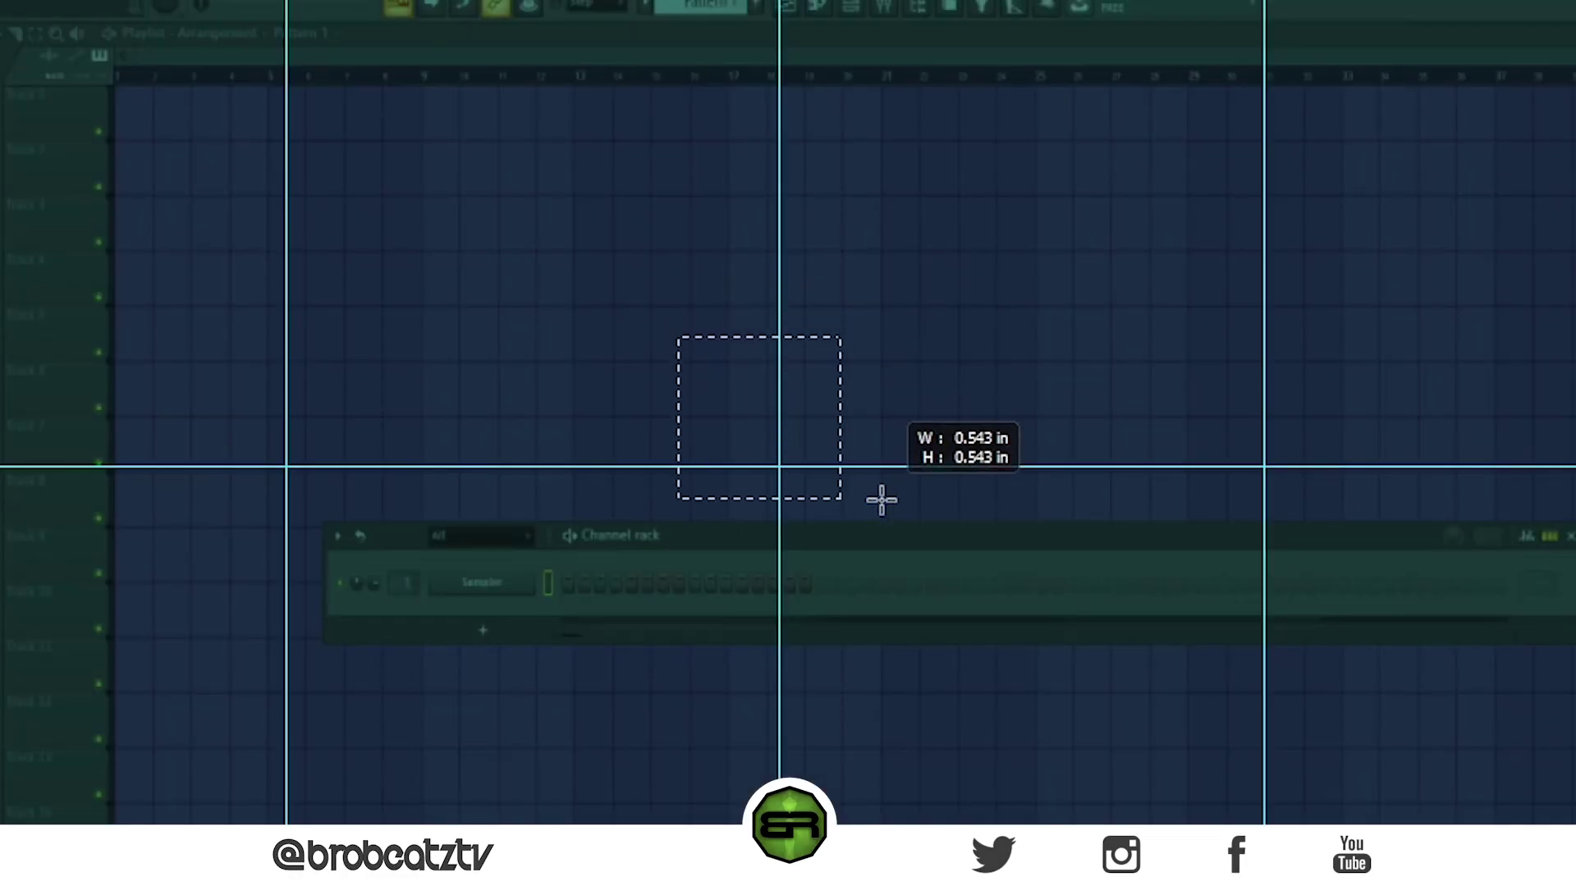
drag(990, 549, 1020, 563)
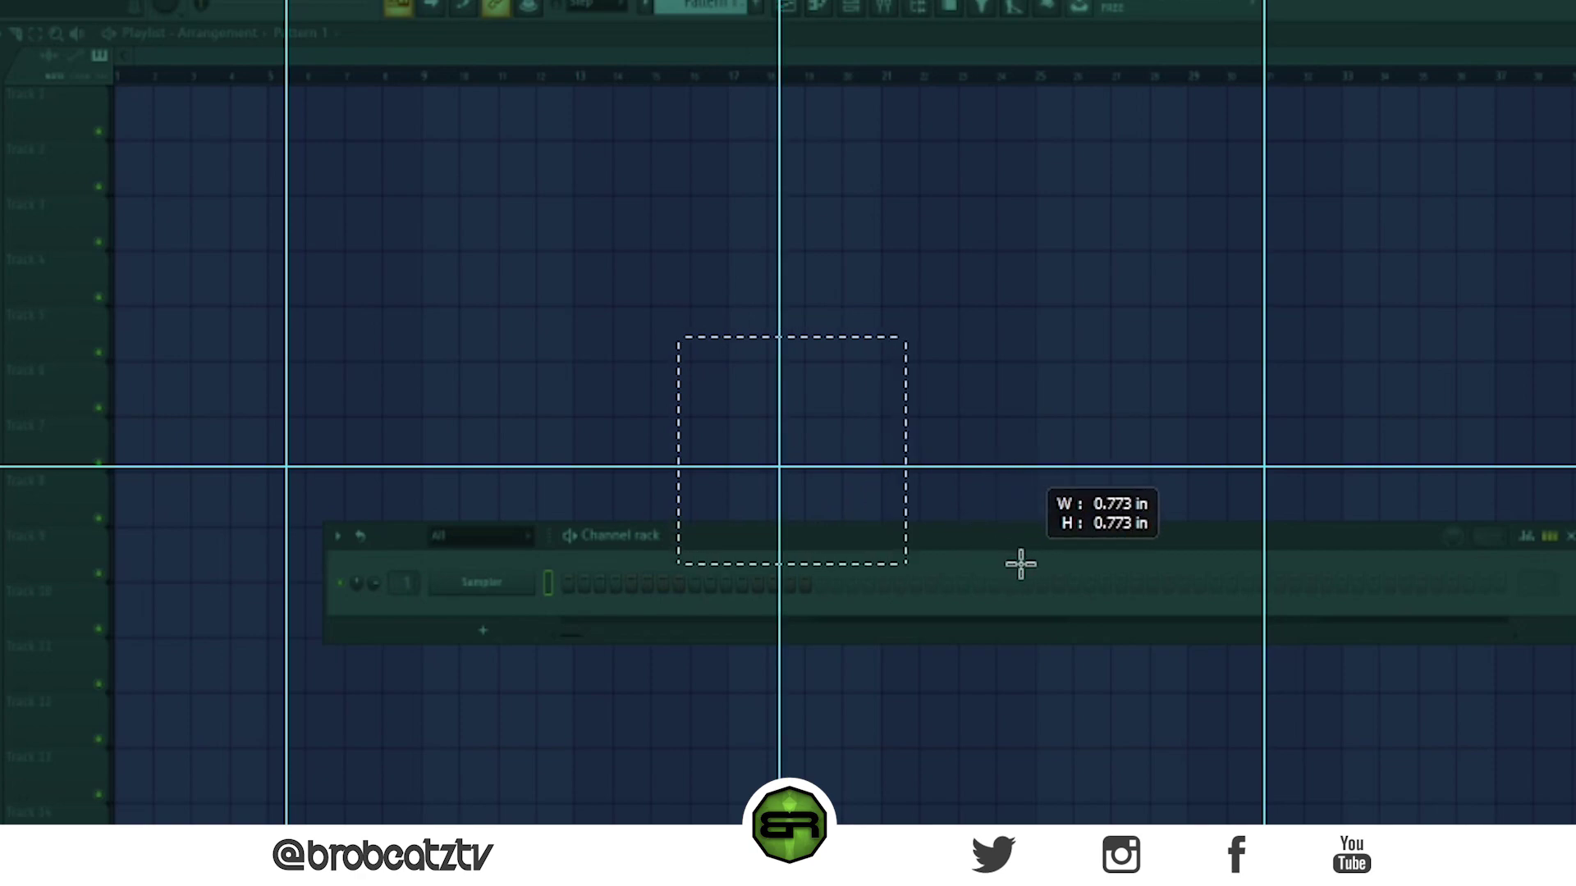
drag(1020, 564, 1020, 563)
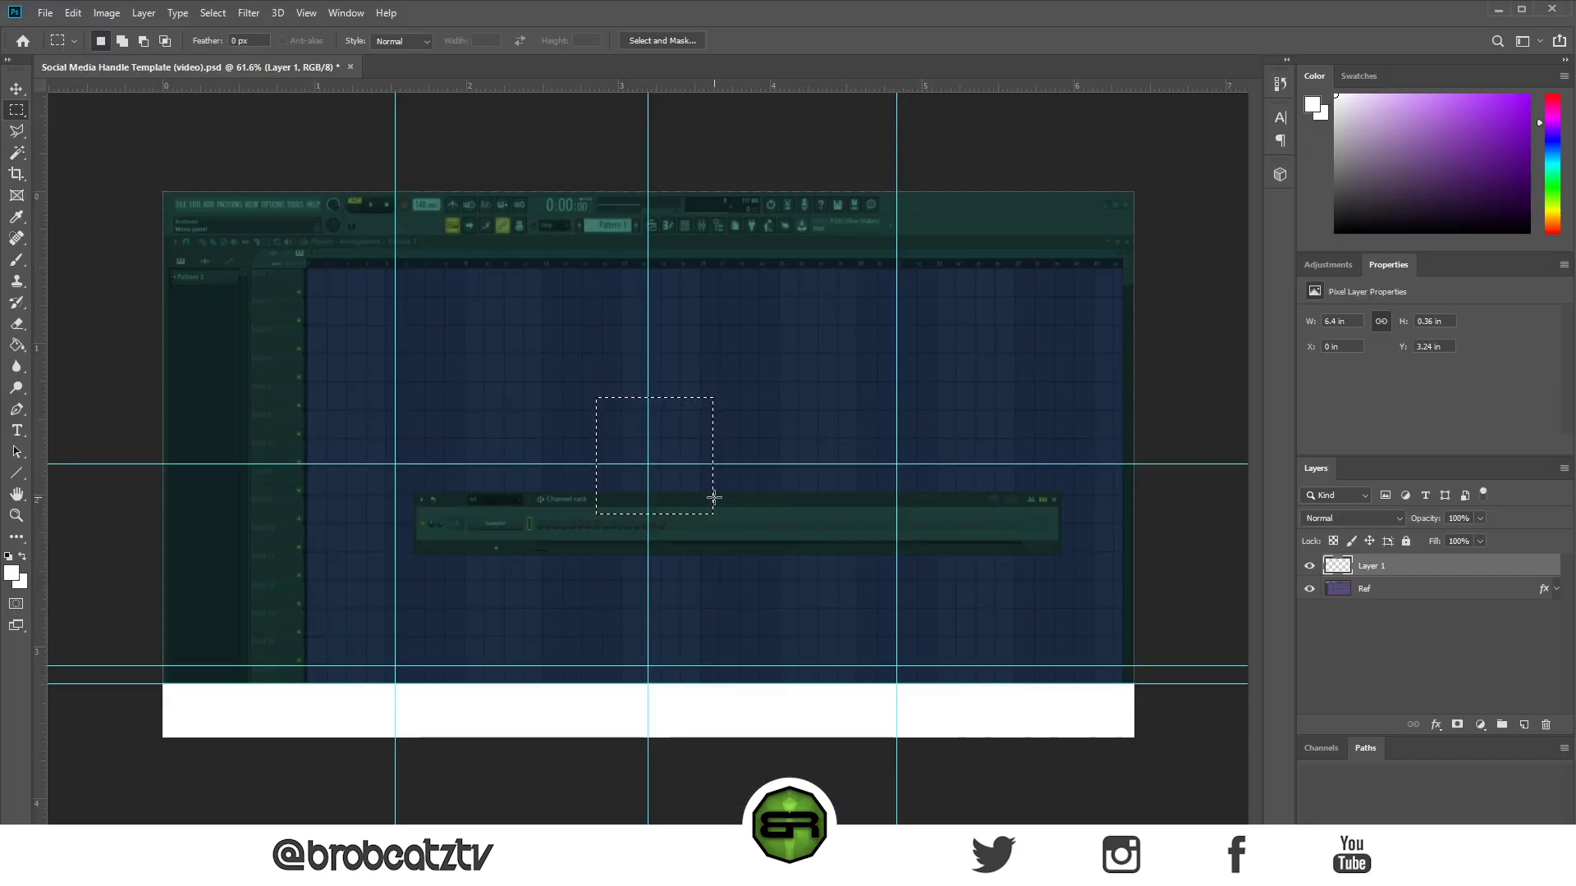
Step: Rotate the square selection 45°, centre it on the band's top edge, and scale it to about 63%
right_click(912, 535)
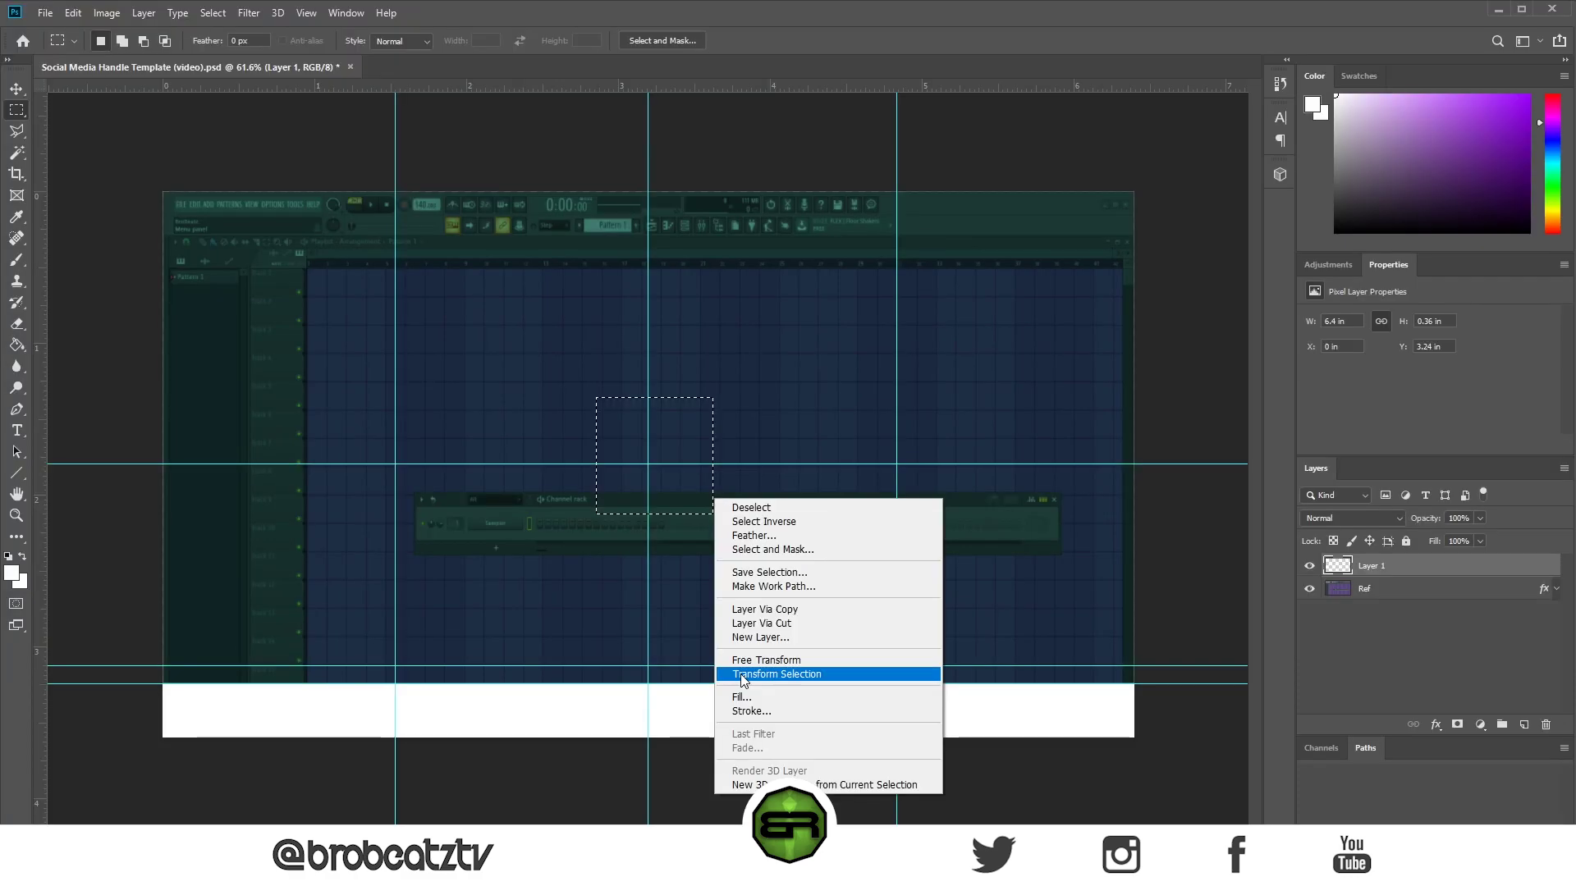
click(743, 675)
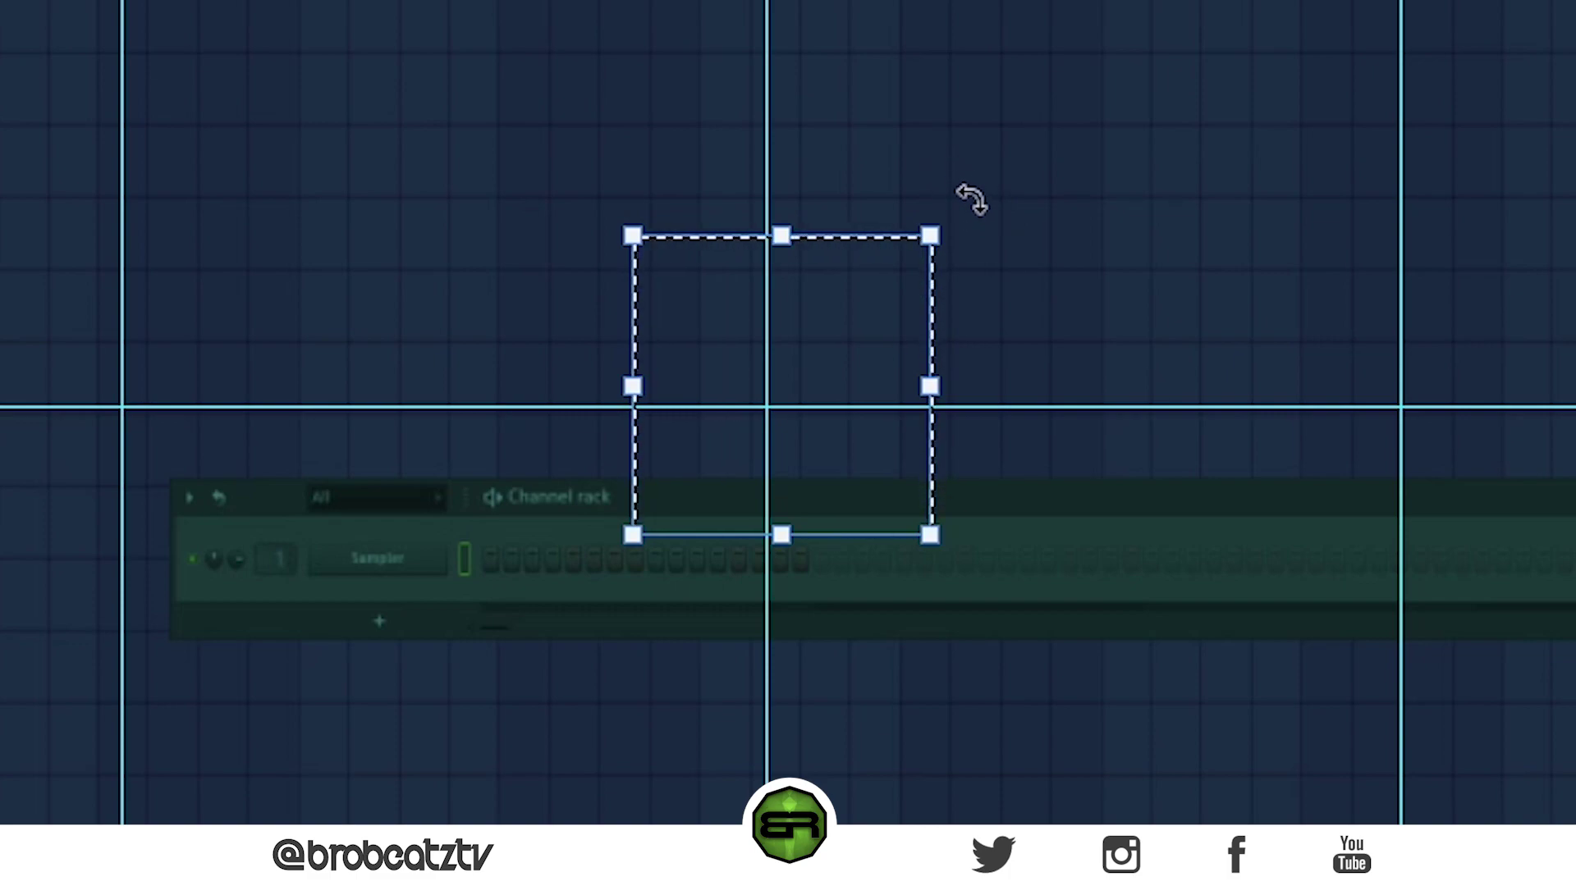
drag(959, 192, 785, 79)
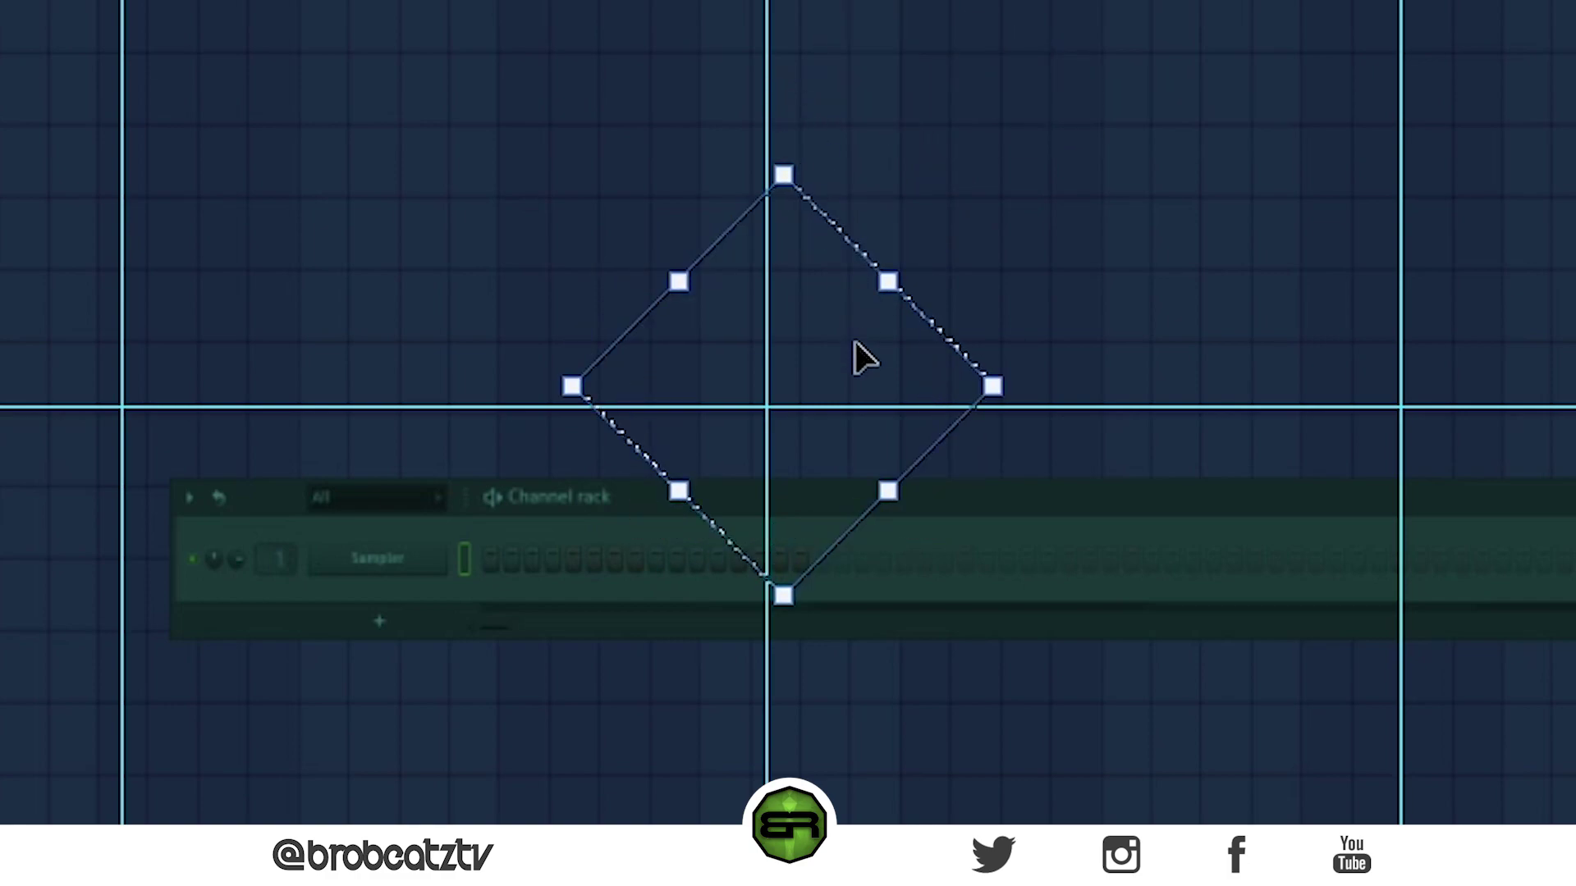
drag(865, 345, 883, 840)
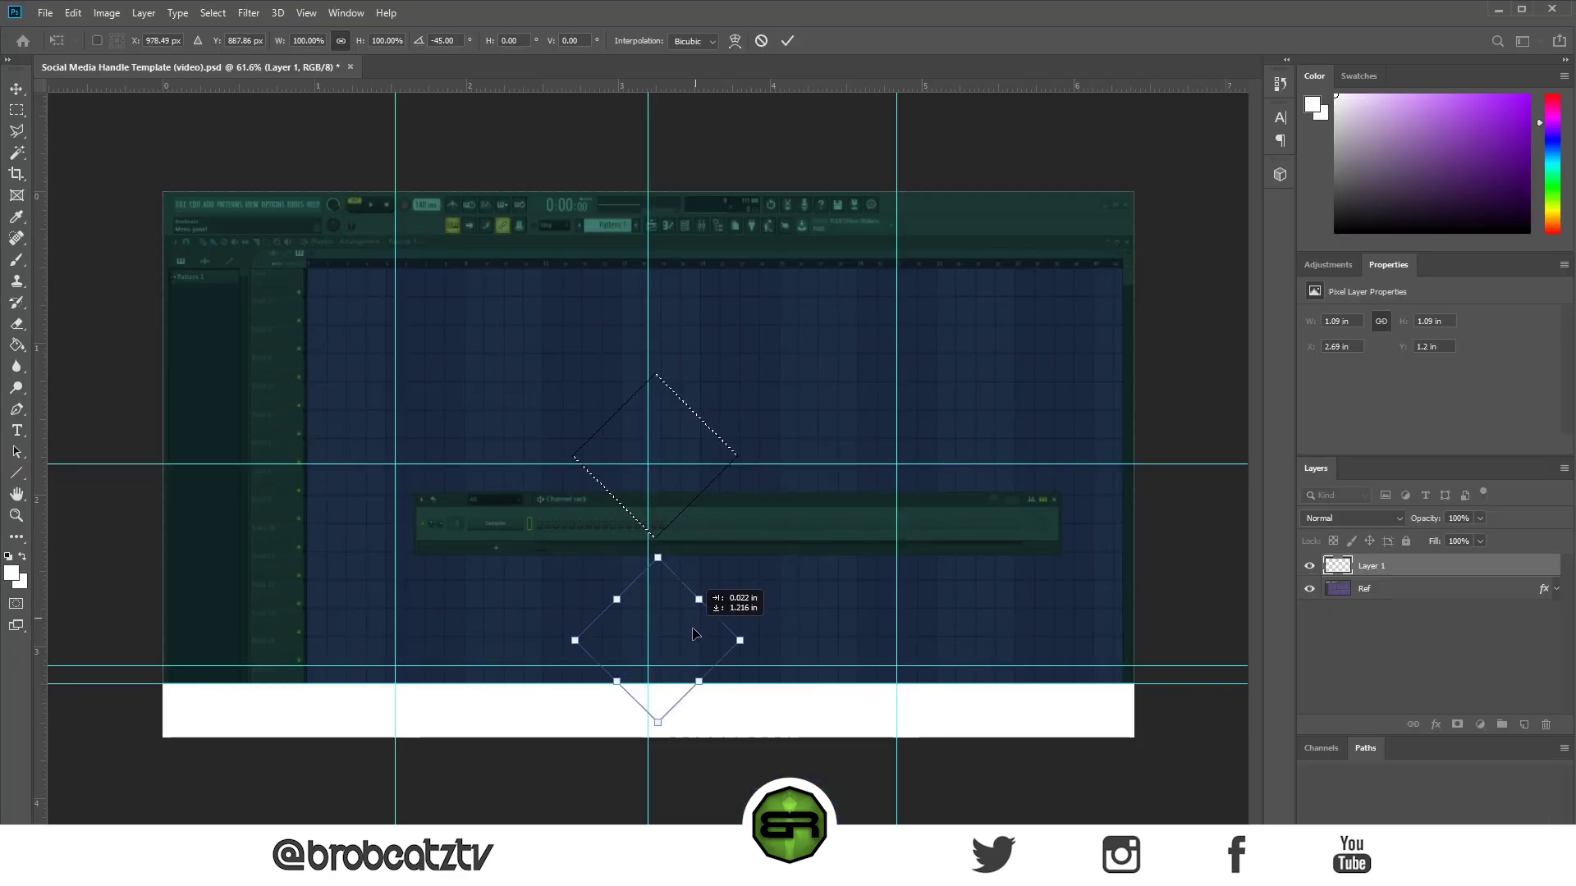
mouse_move(693, 634)
mouse_down()
mouse_move(673, 675)
mouse_move(675, 634)
mouse_up()
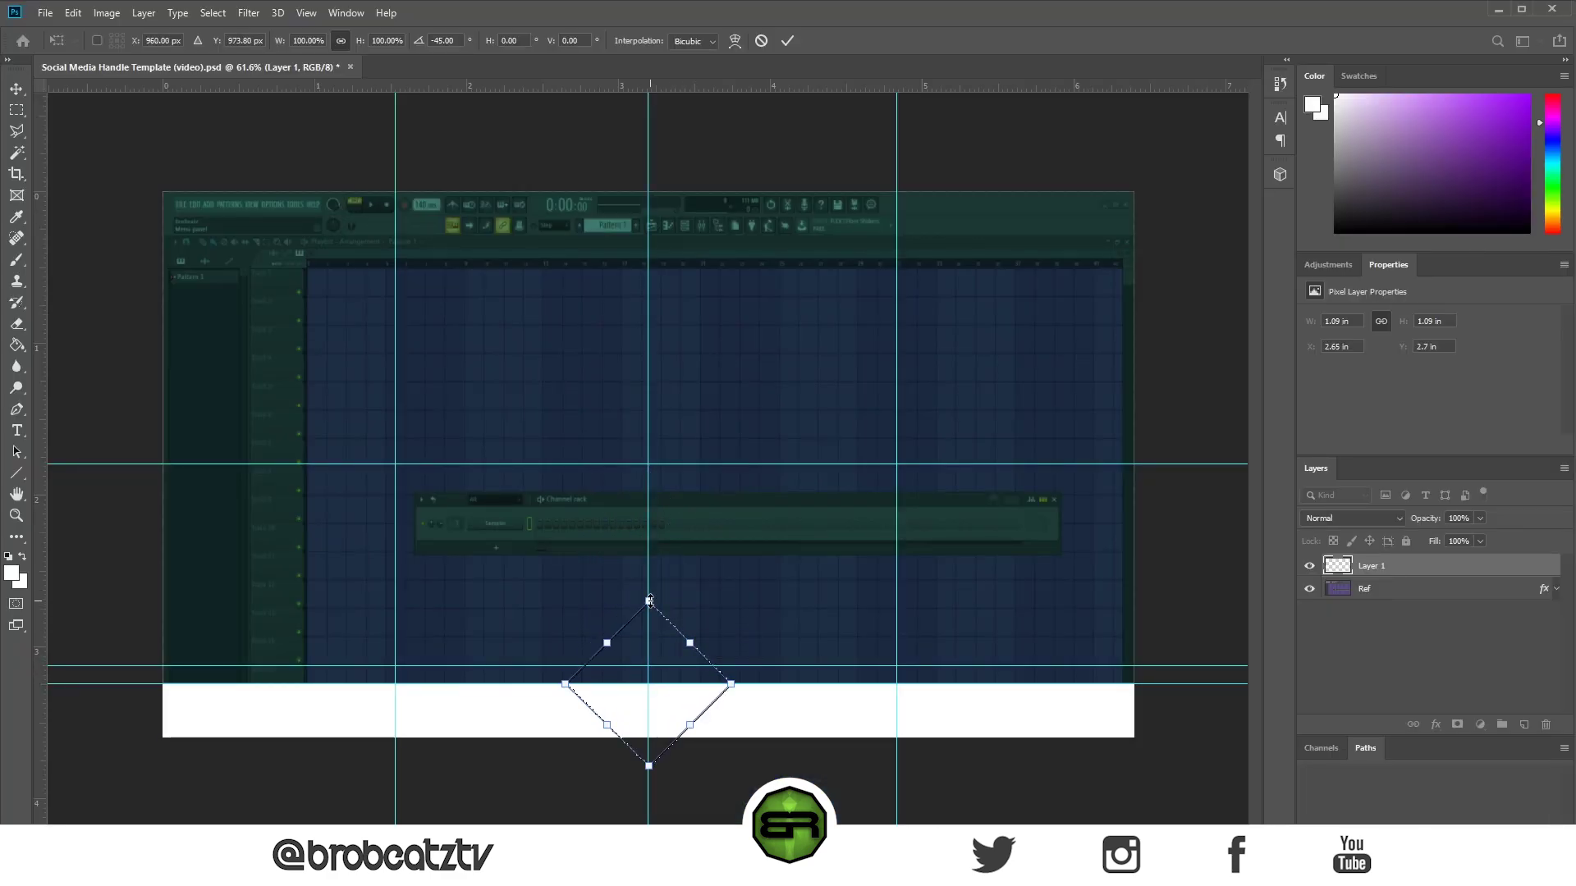
drag(732, 686, 700, 683)
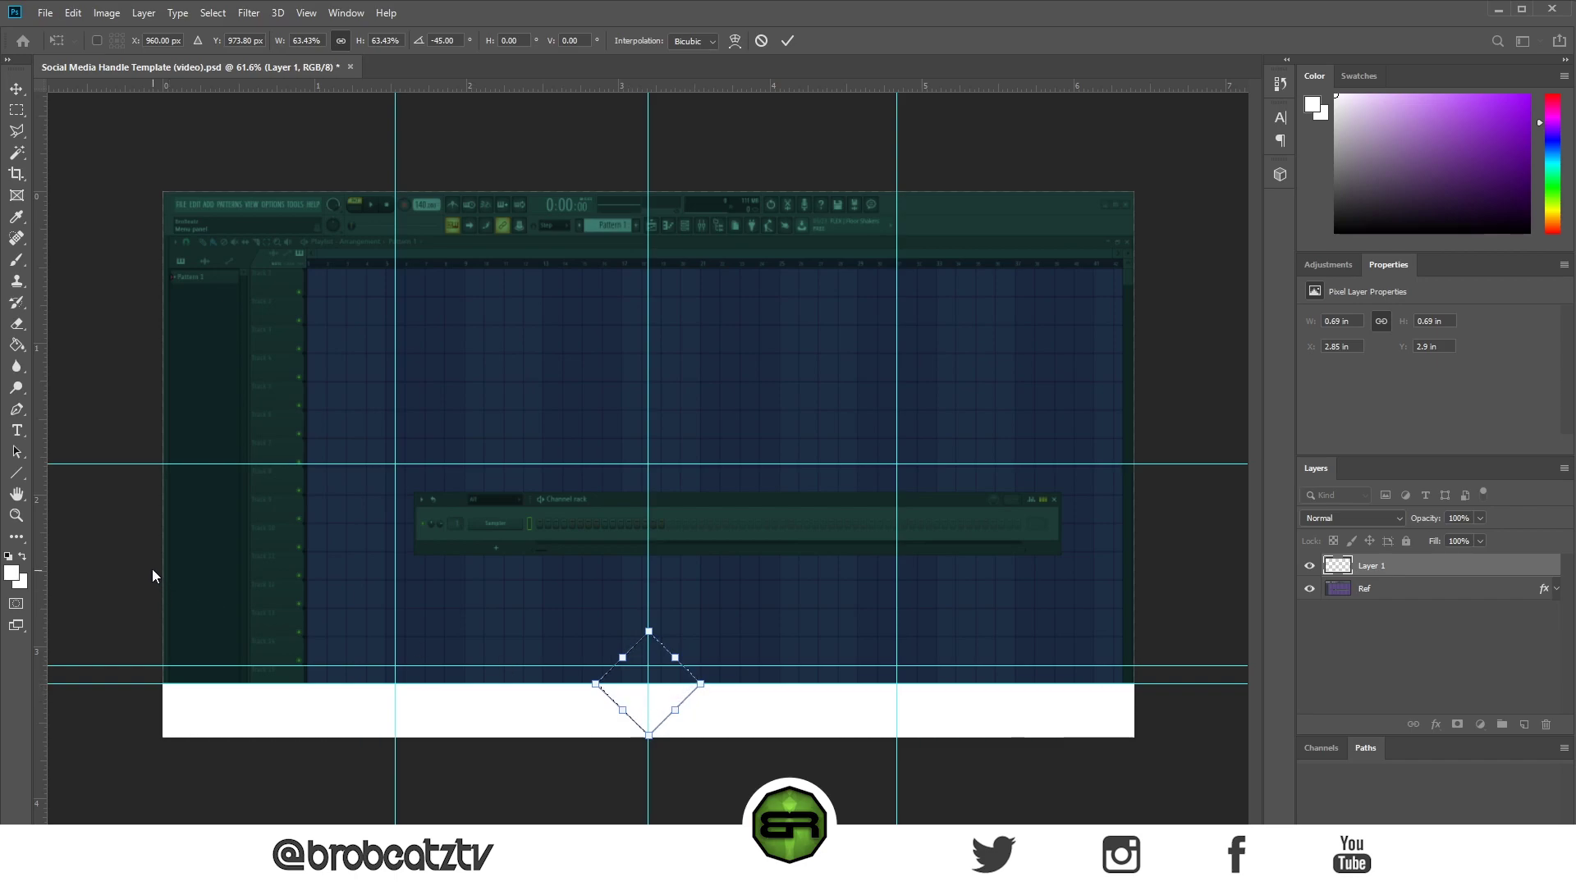
click(19, 348)
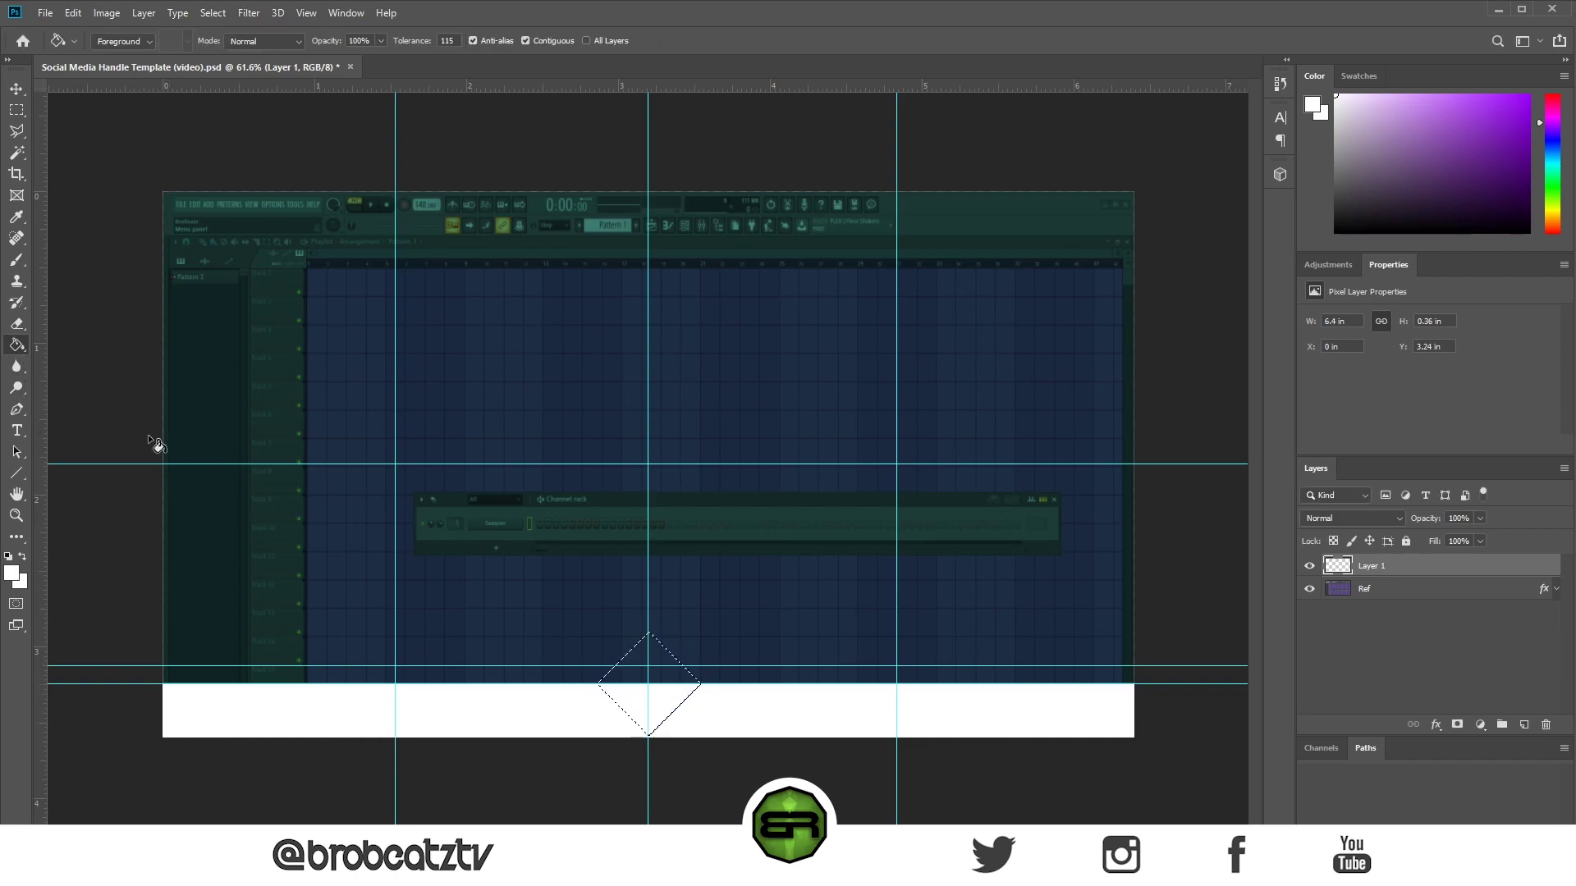
Step: Fill the diamond white to form a triangular notch on the band's top centre, then deselect
click(648, 683)
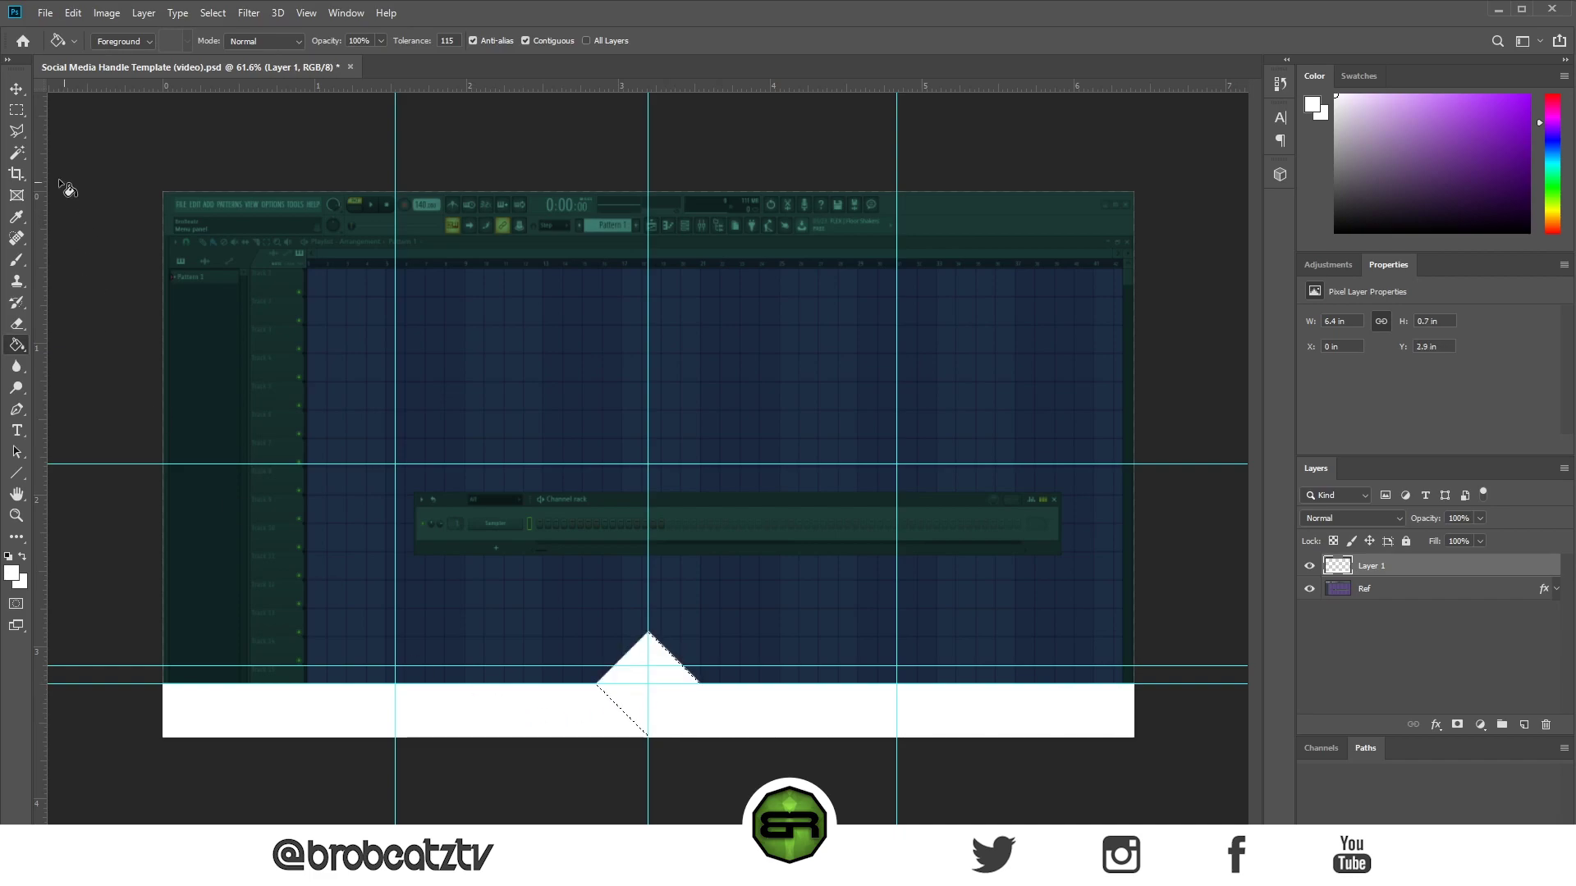
key(m)
click(232, 156)
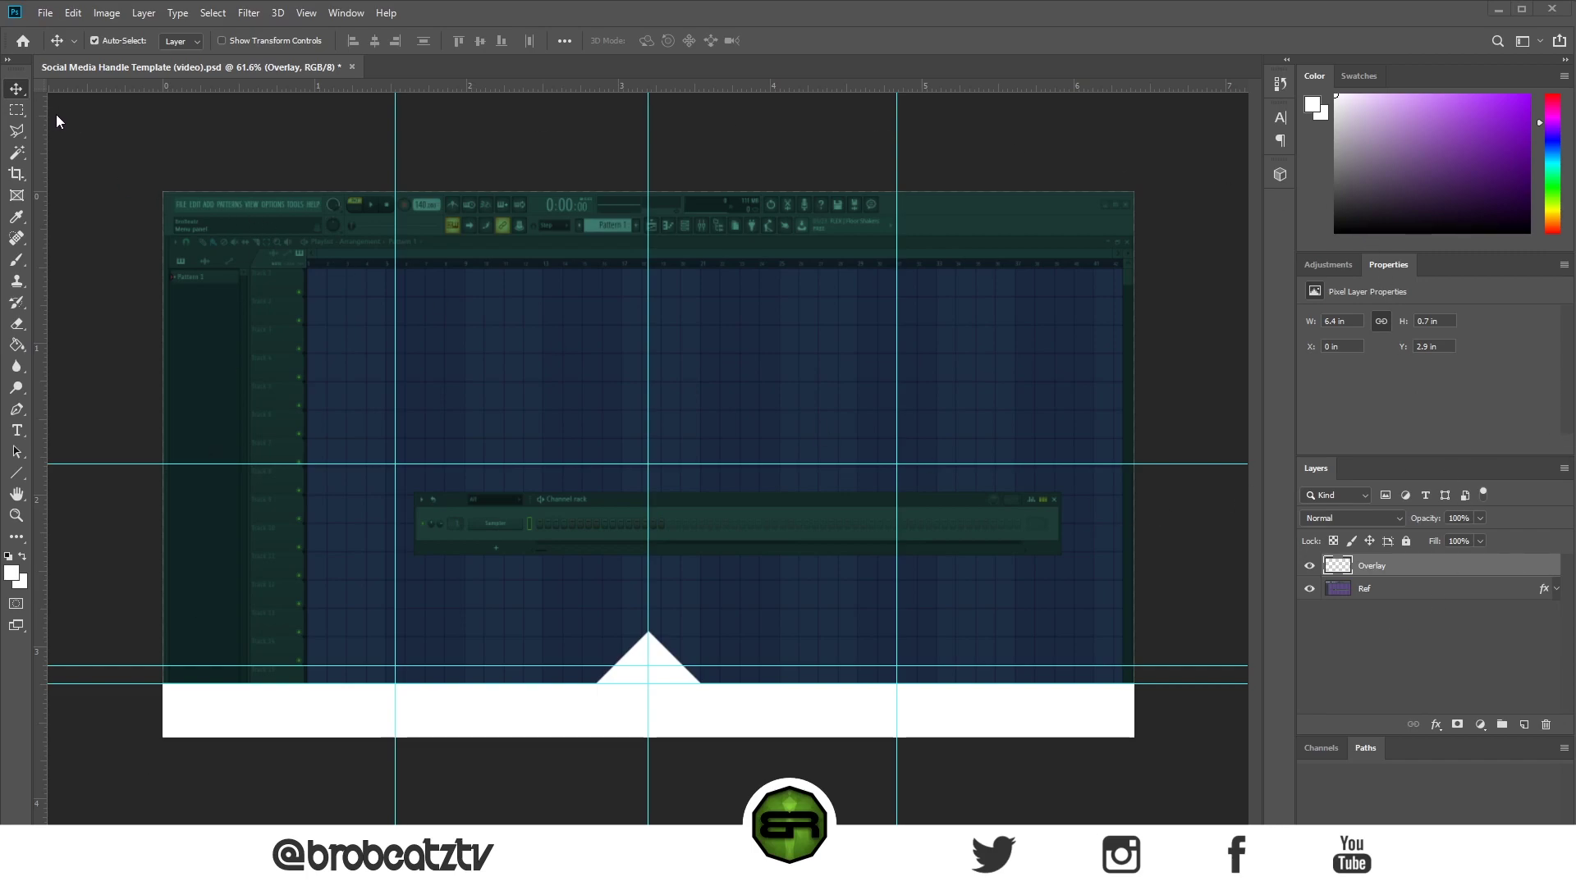
Step: Add a text layer on the white band and set its text colour to black #000000
click(17, 431)
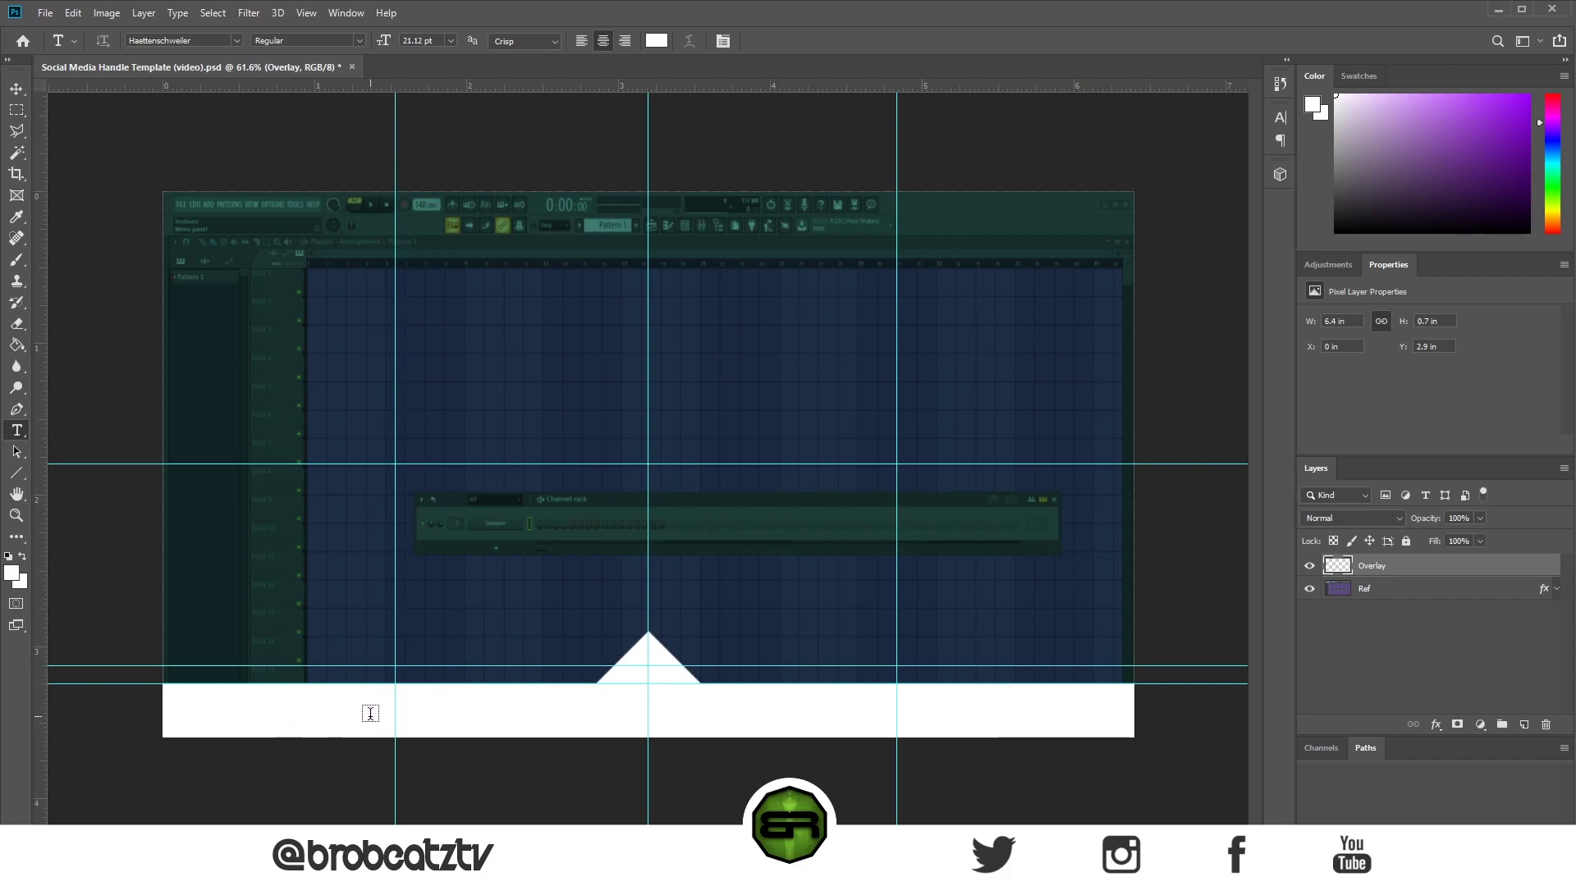
click(342, 711)
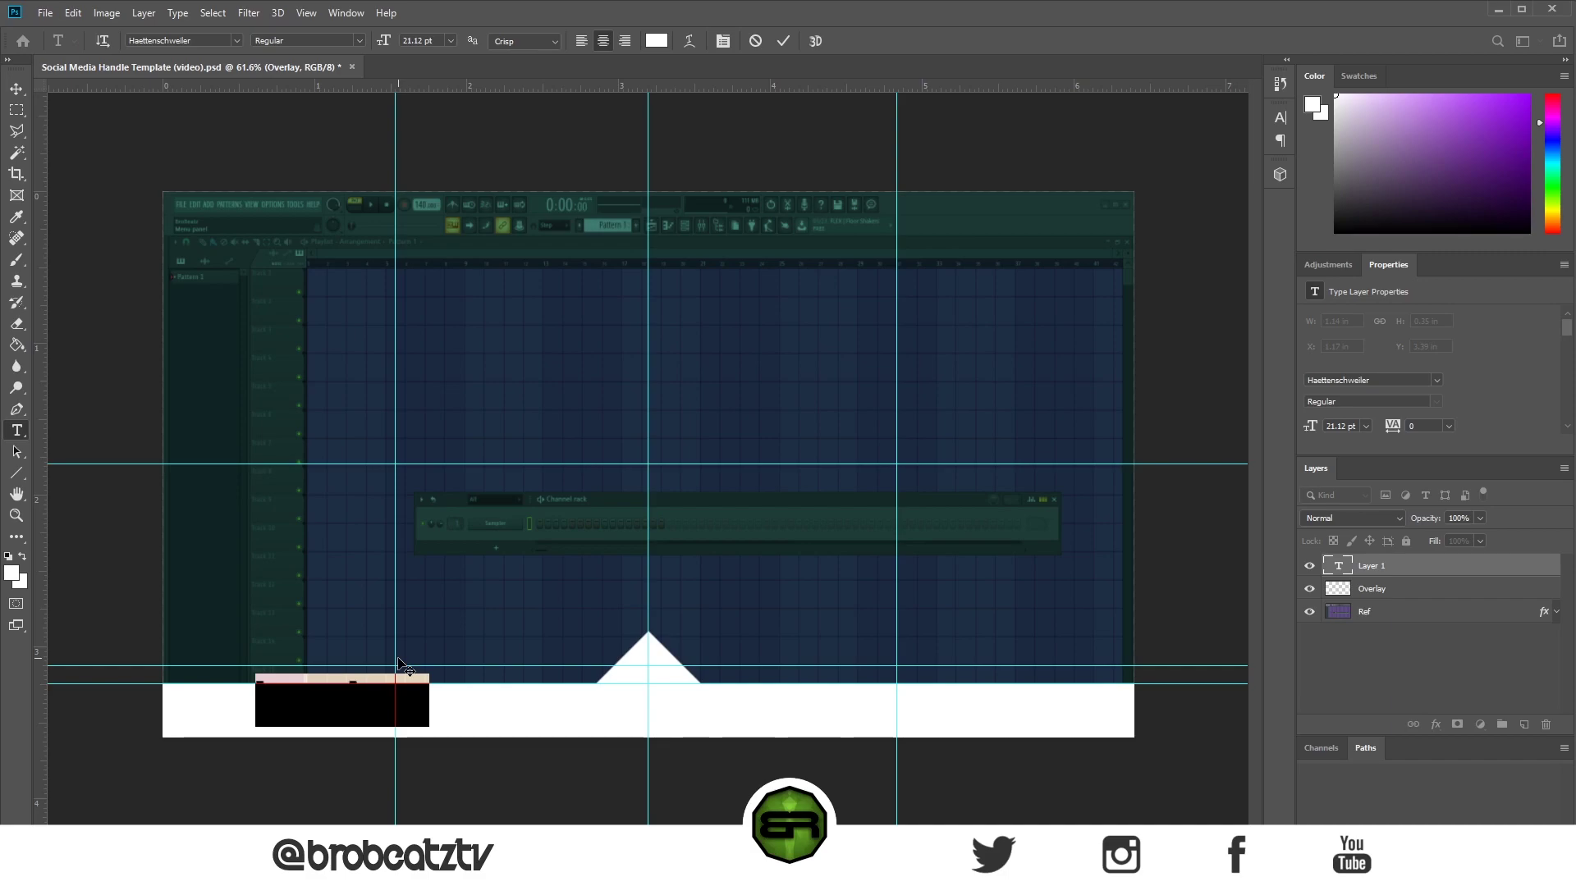
key(BackSpace)
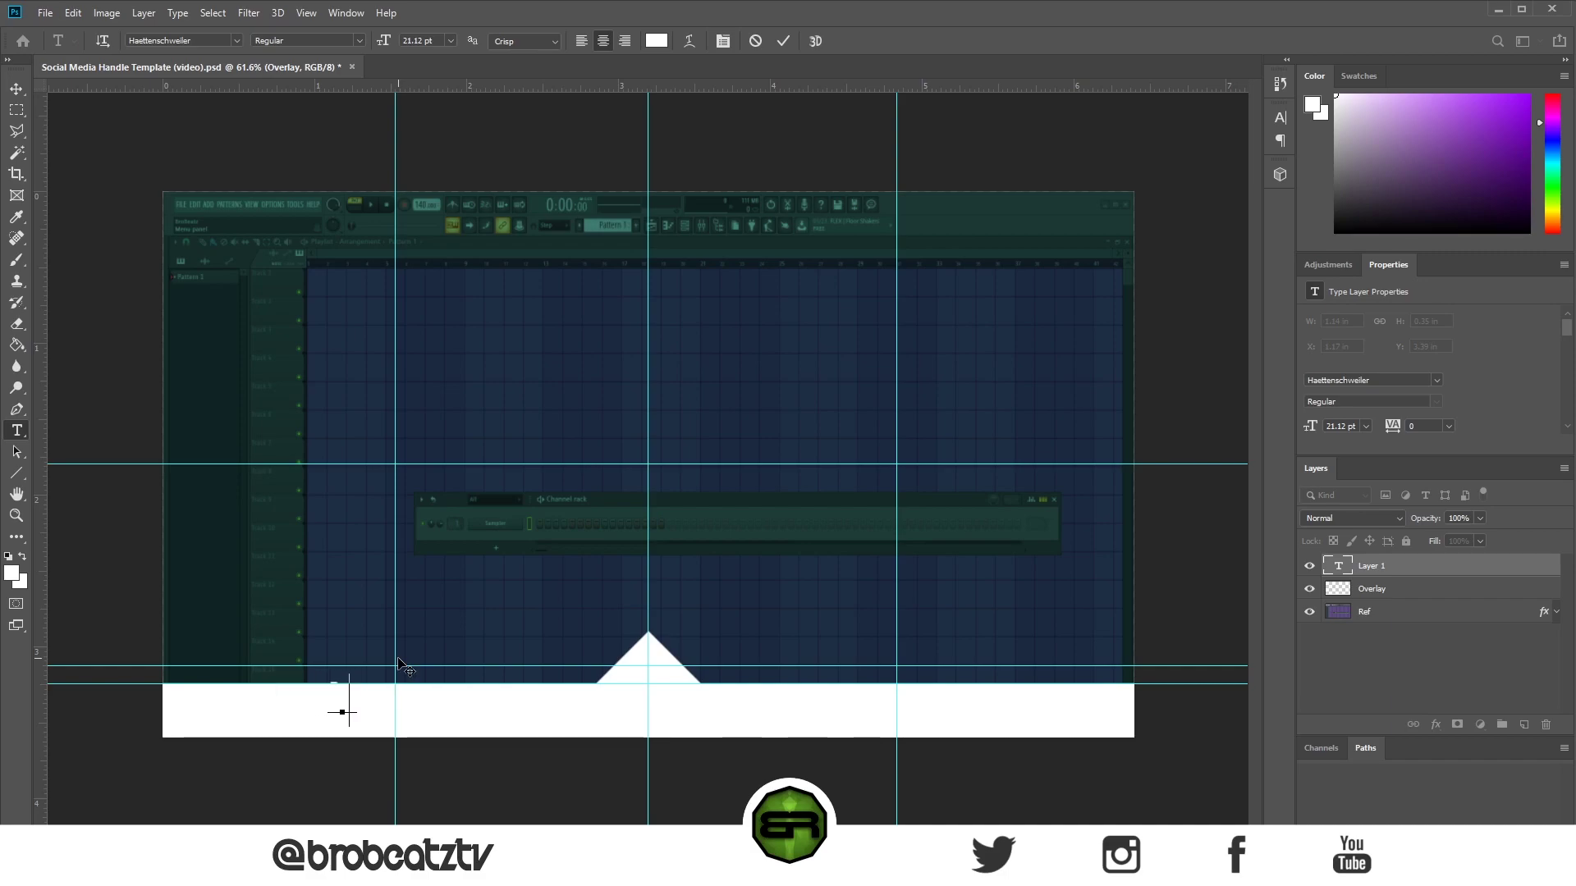
text(FL STUDIO)
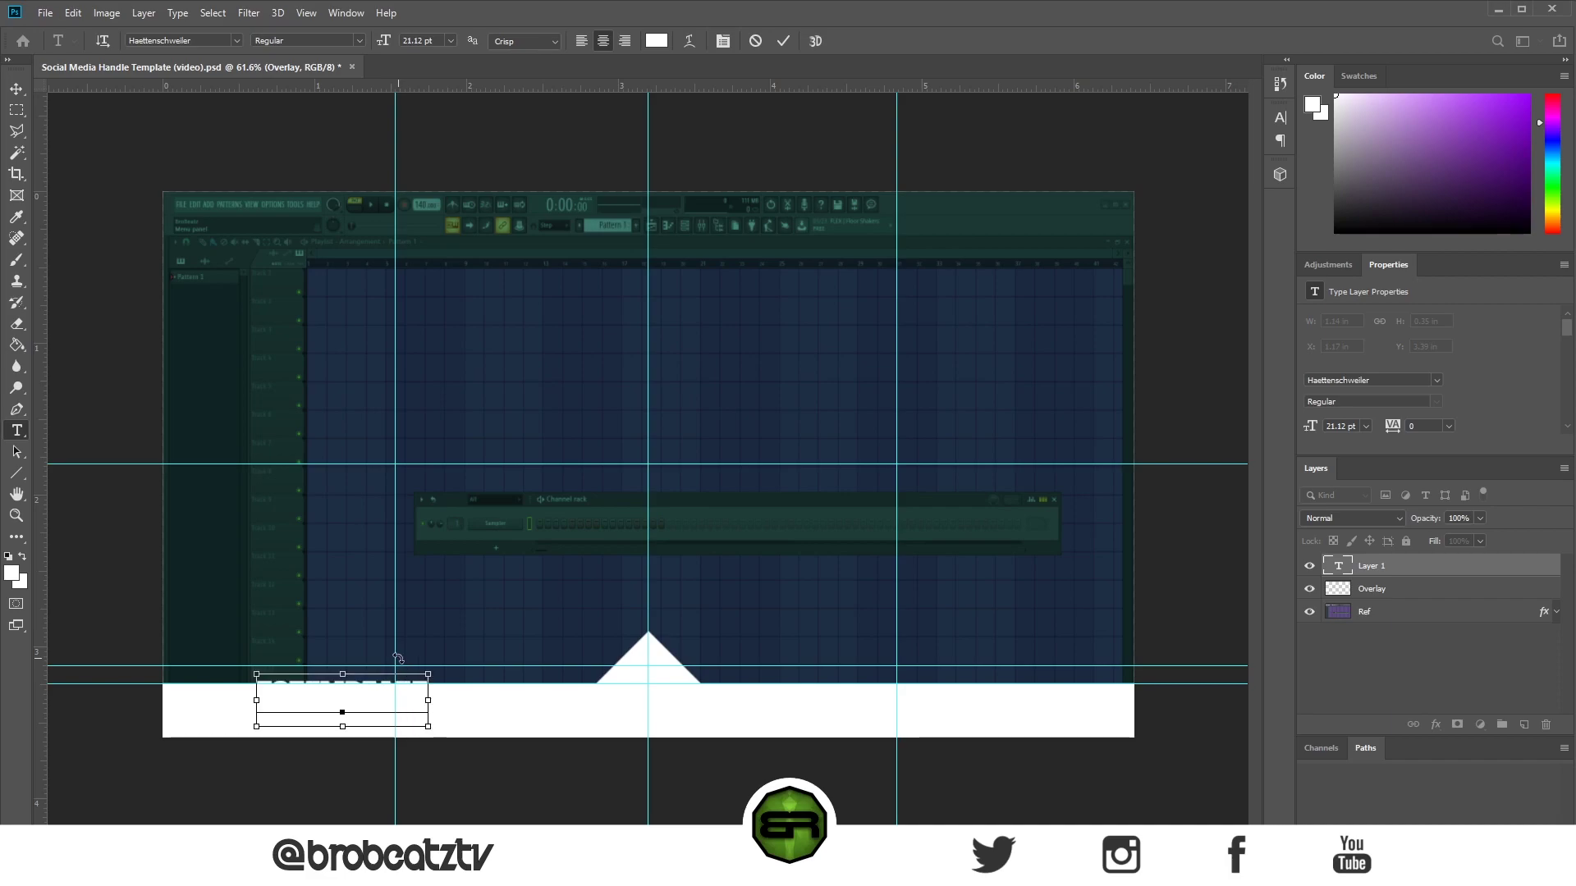
key(ctrl+a)
click(655, 40)
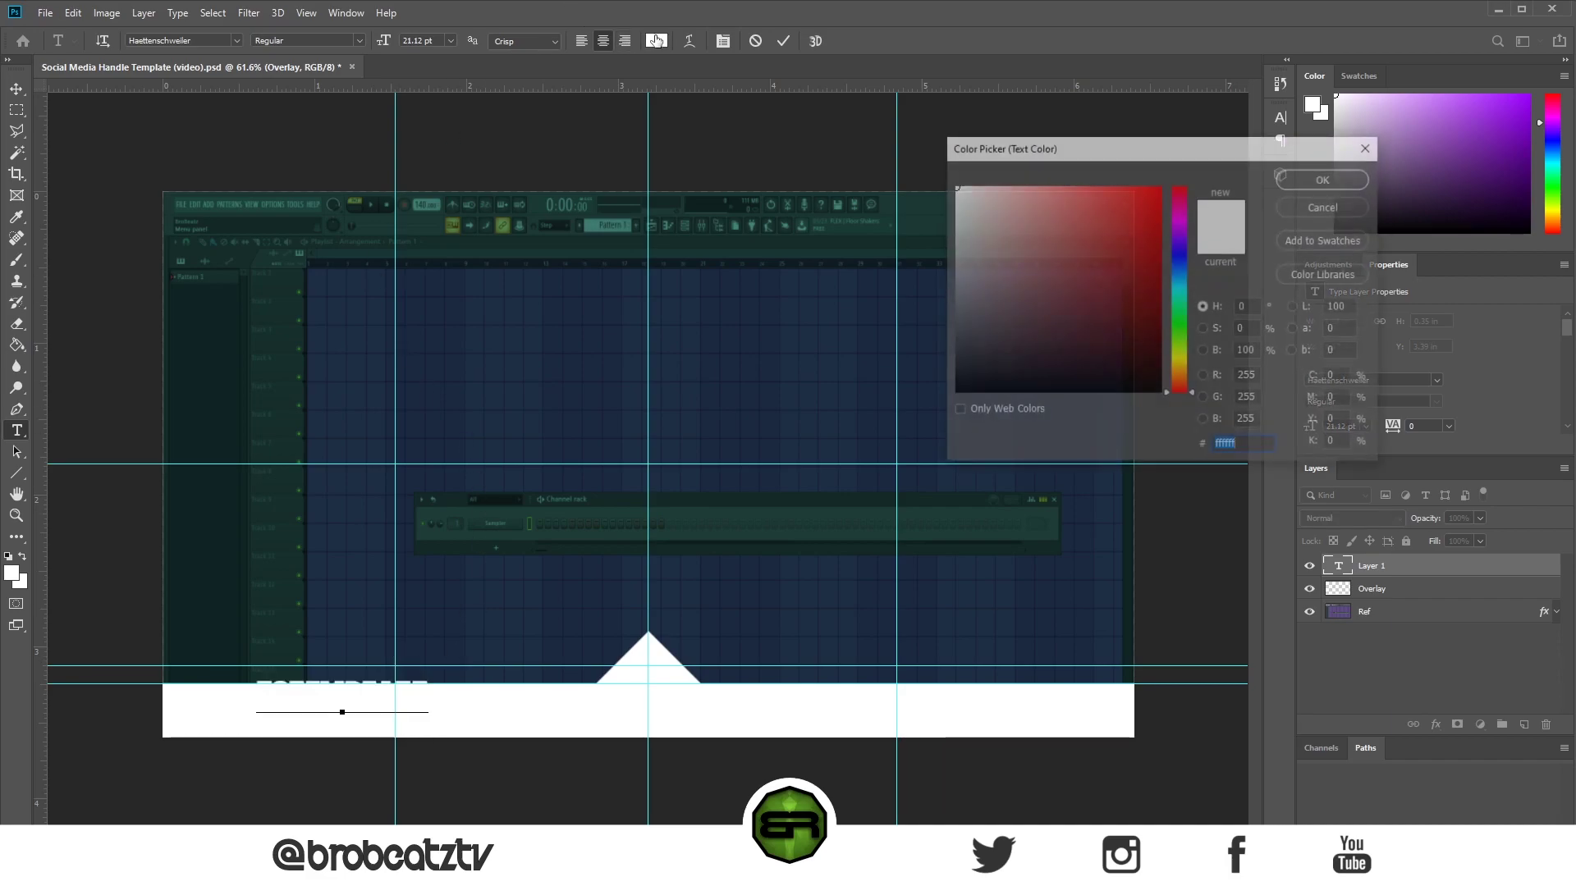
text(000000)
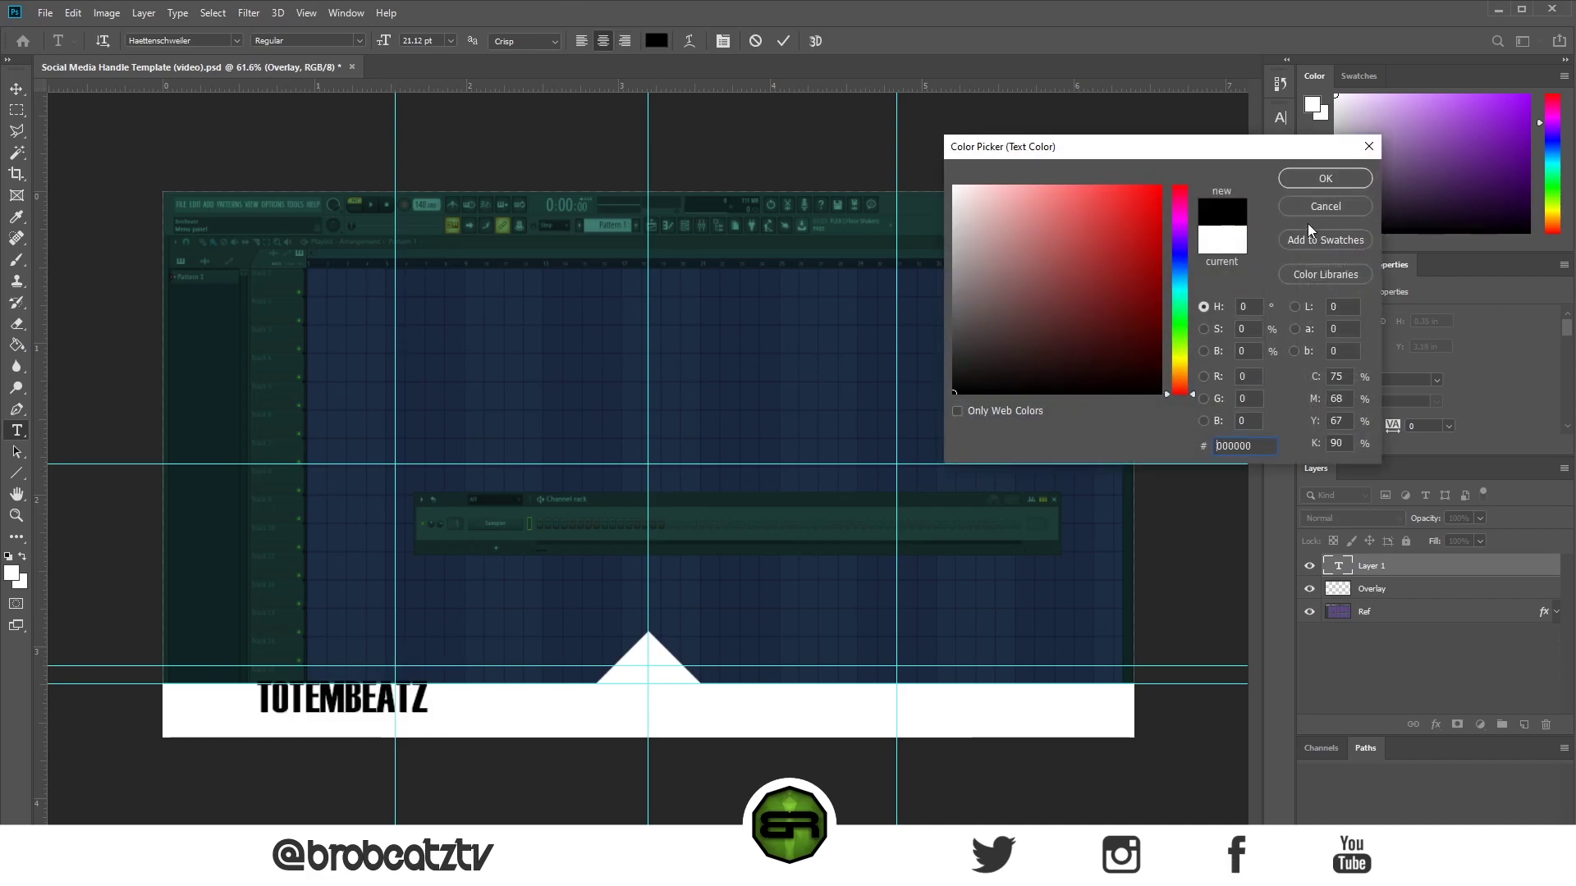
click(1325, 178)
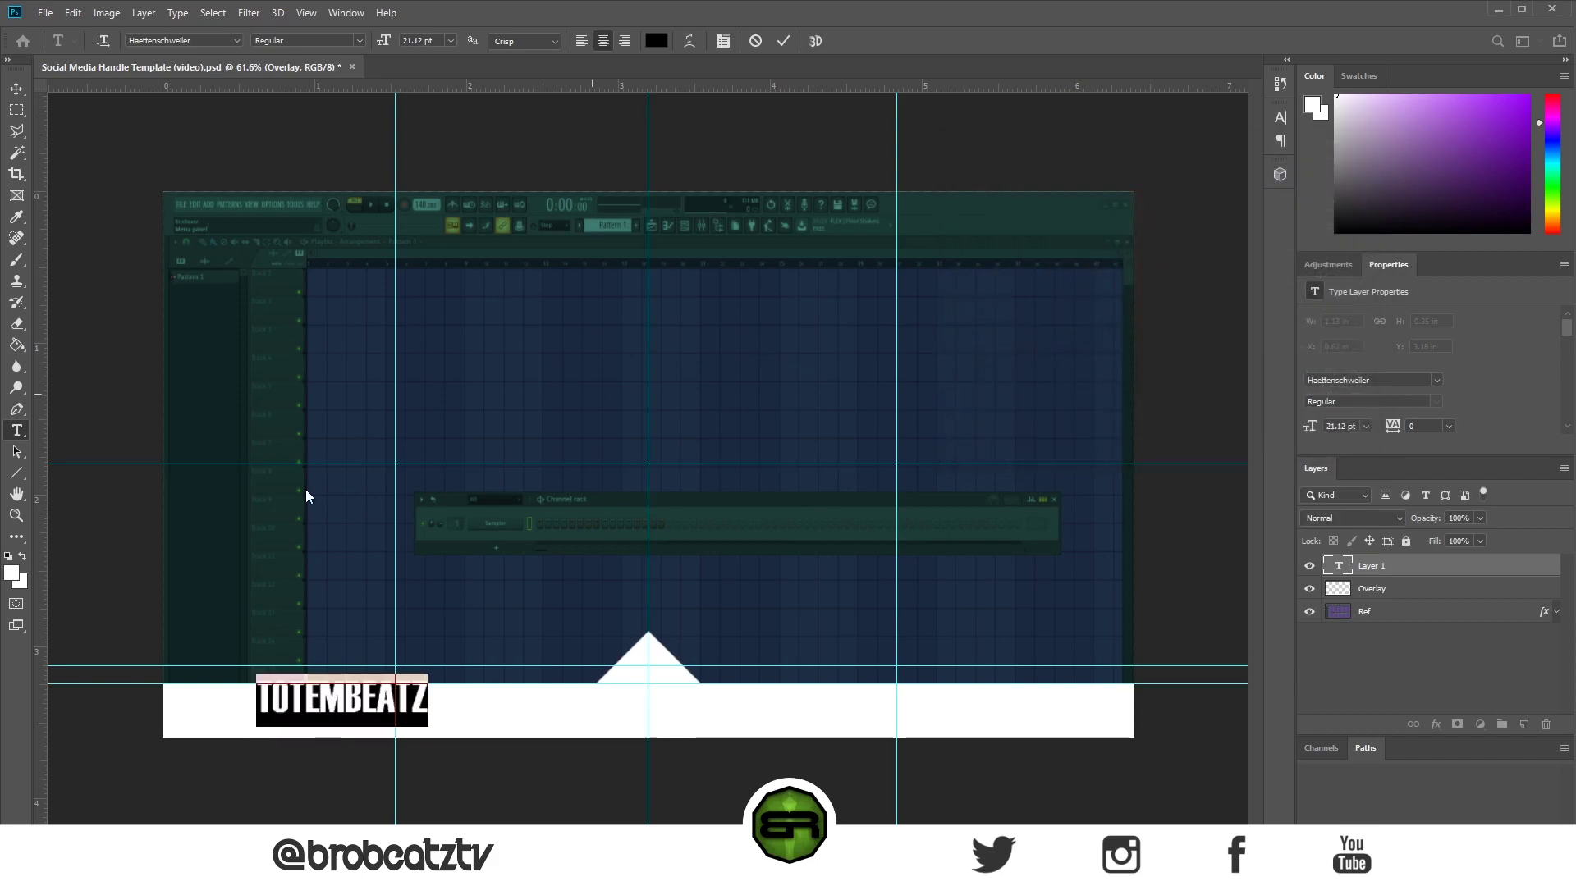
Step: Move the TOTEMBEATZ text into the band's left half and nudge it up slightly
click(17, 89)
drag(347, 713, 400, 728)
key(Up)
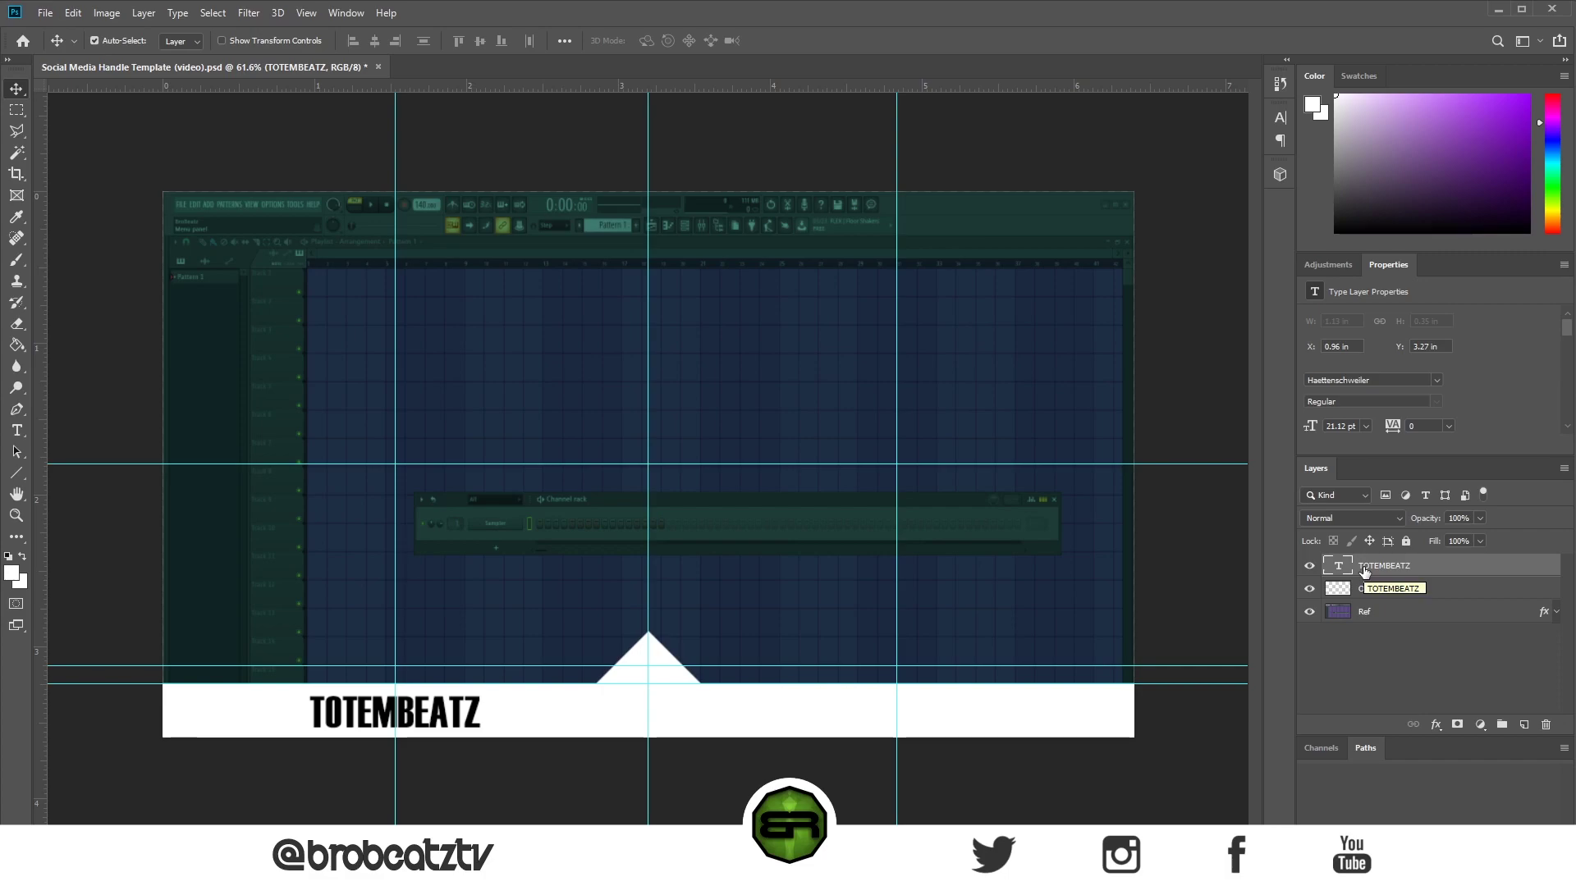
Step: Duplicate the TOTEMBEATZ text, move the copy to the band's right half, and retype it as SUBSCRIBE FOR MORE!
key(ctrl+j)
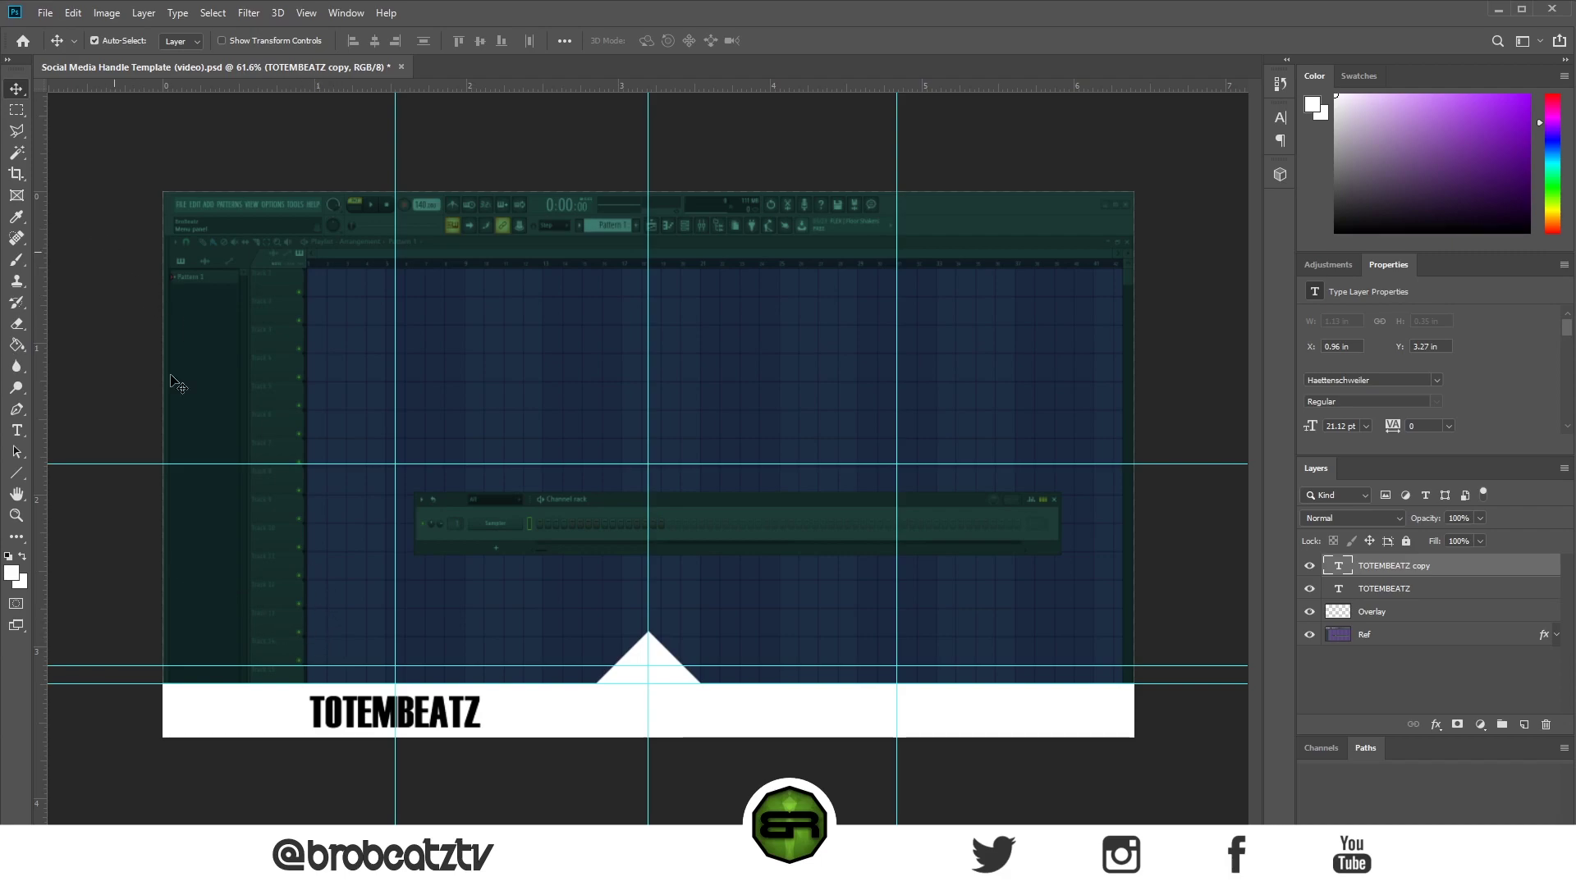
drag(432, 711, 916, 715)
click(17, 430)
double_click(961, 707)
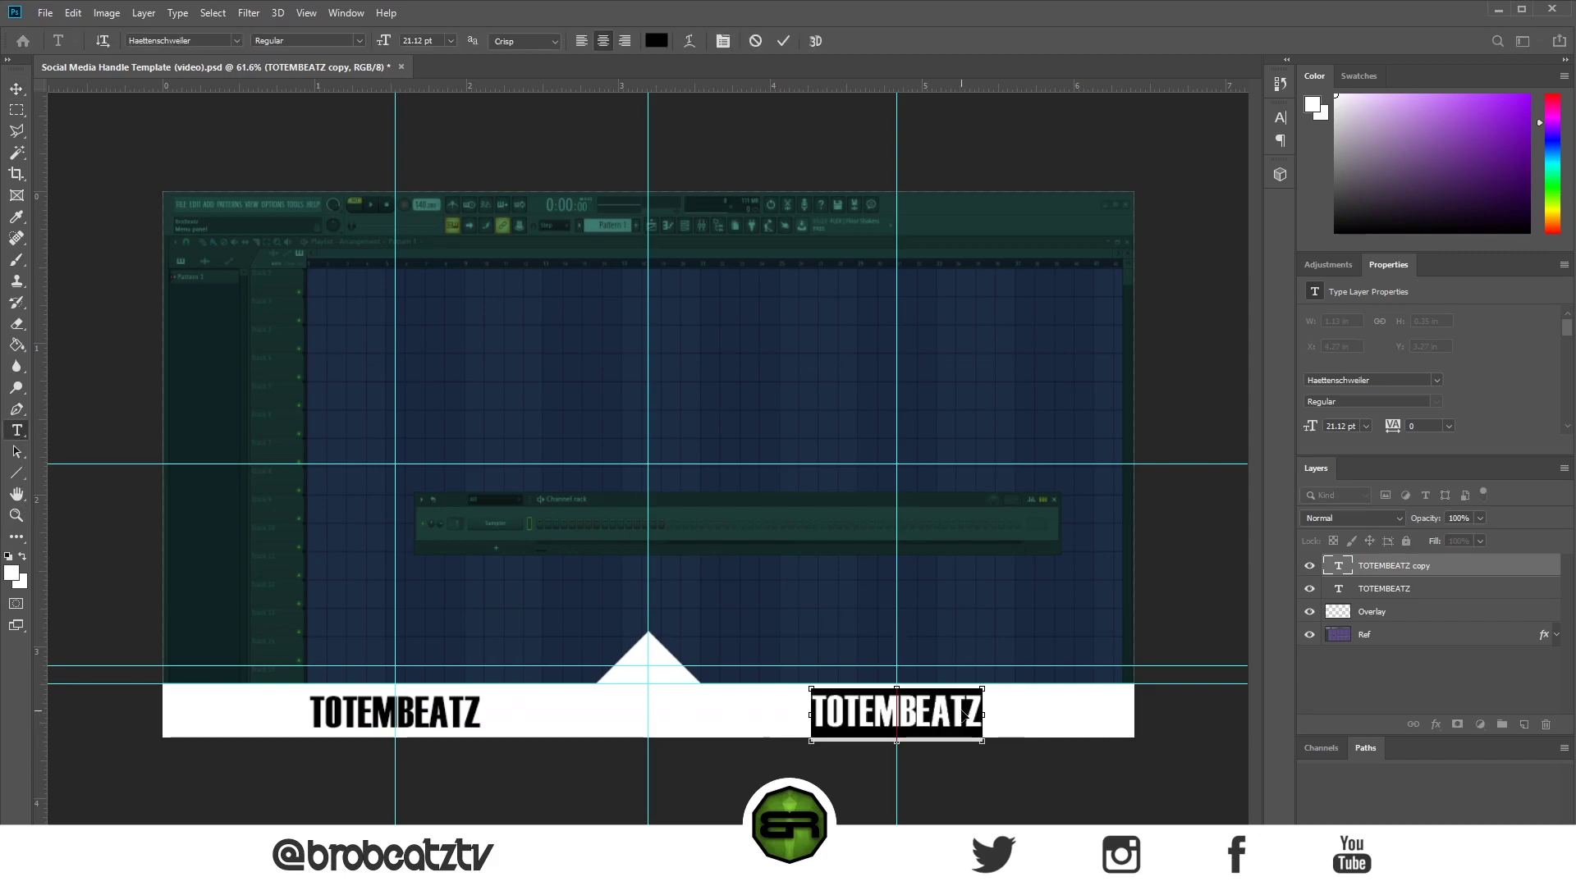
text(SUB)
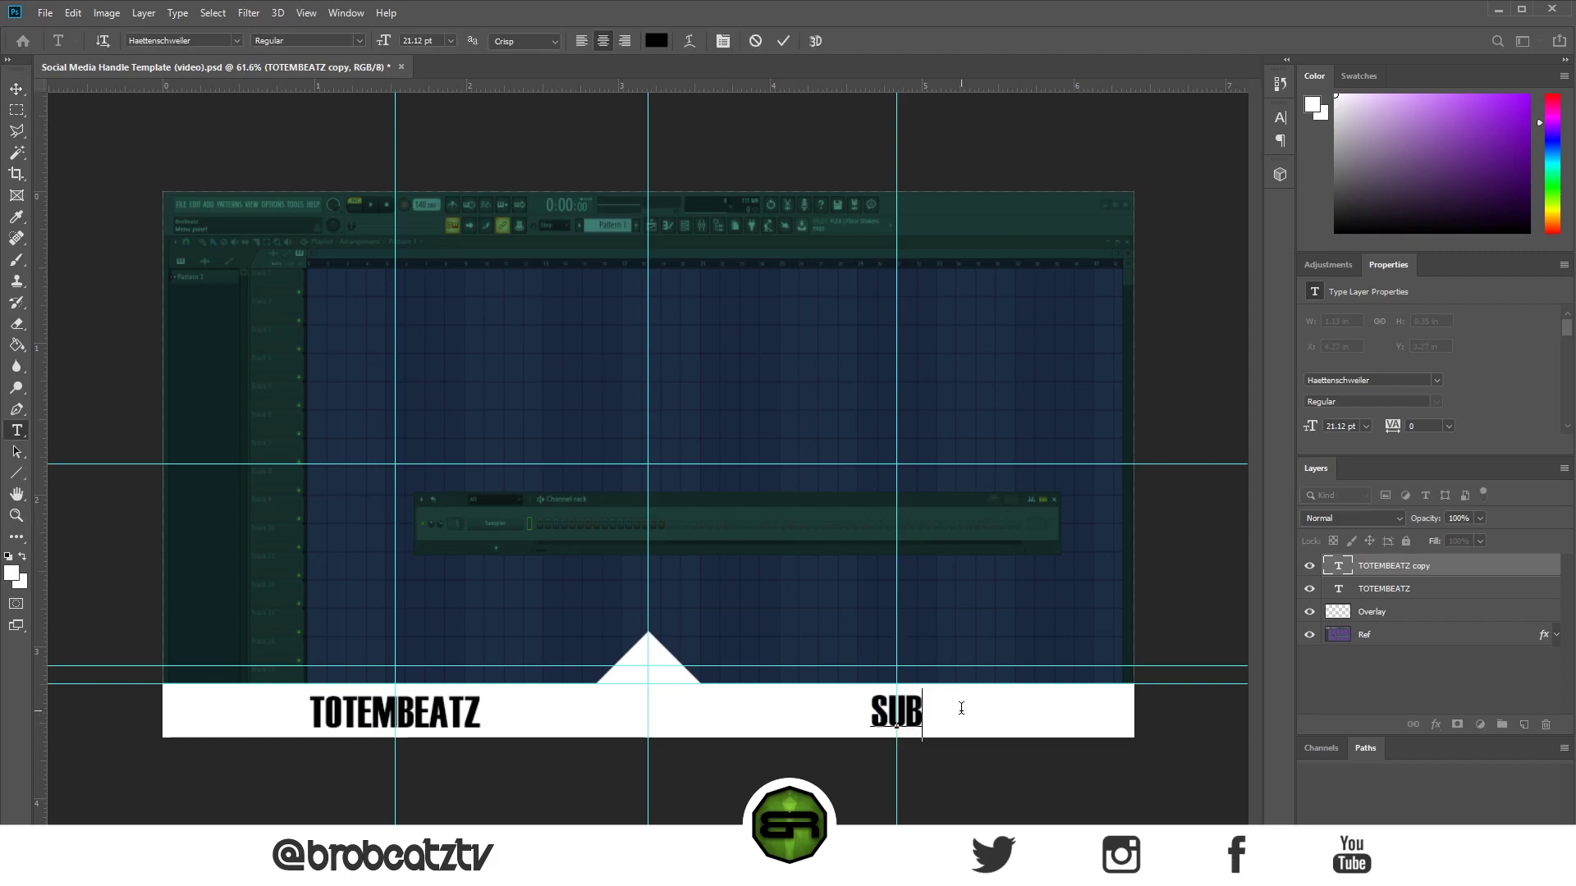
text(SCRIBE FOR )
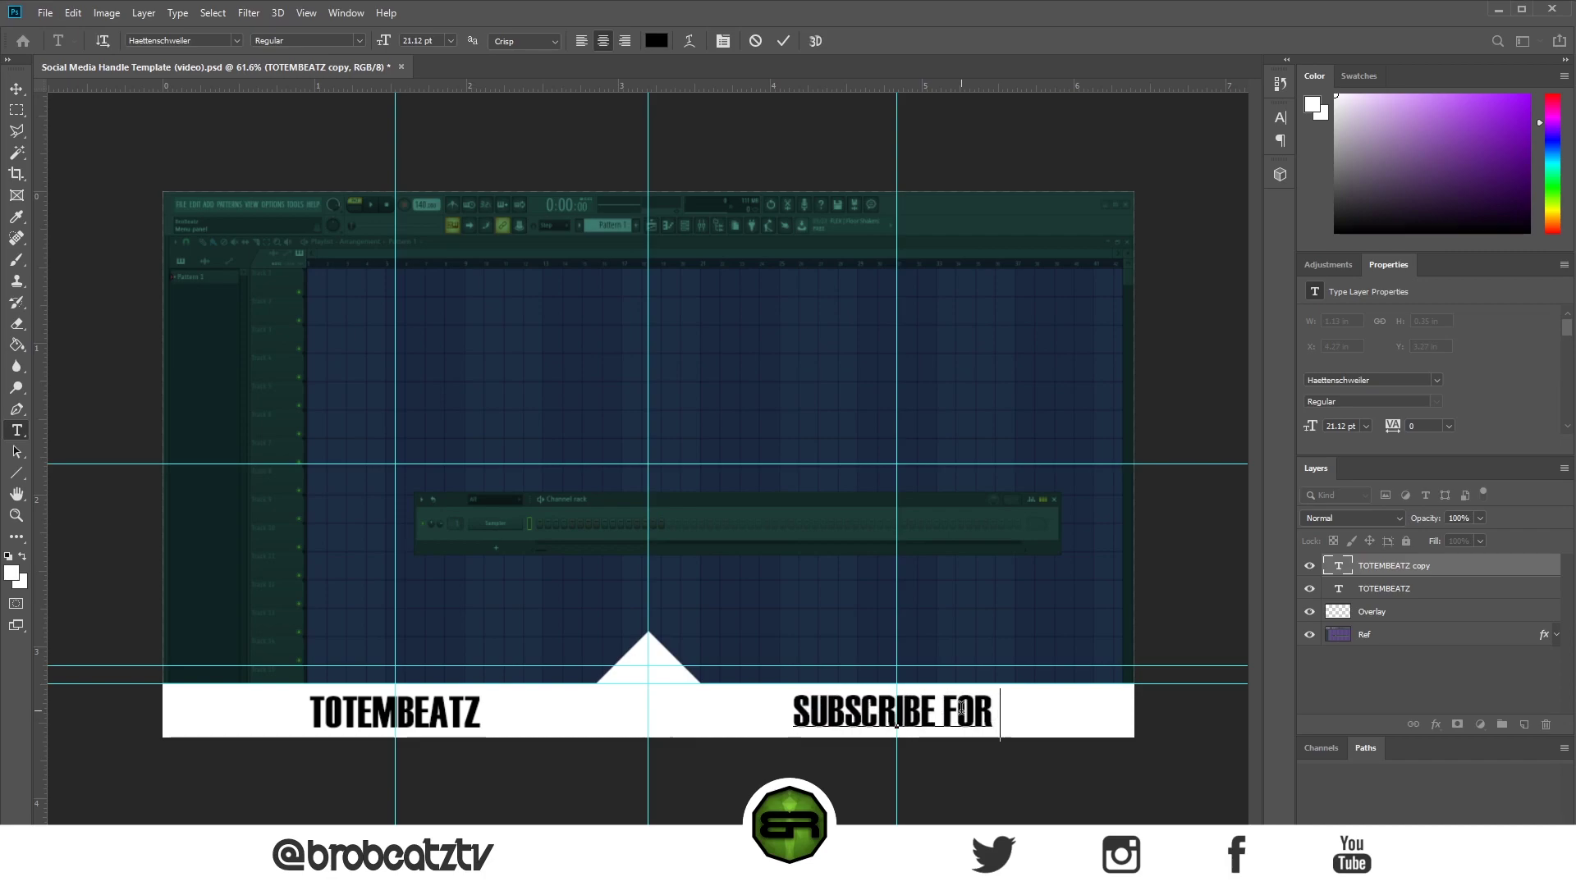
text(MORE@)
key(BackSpace)
text(!)
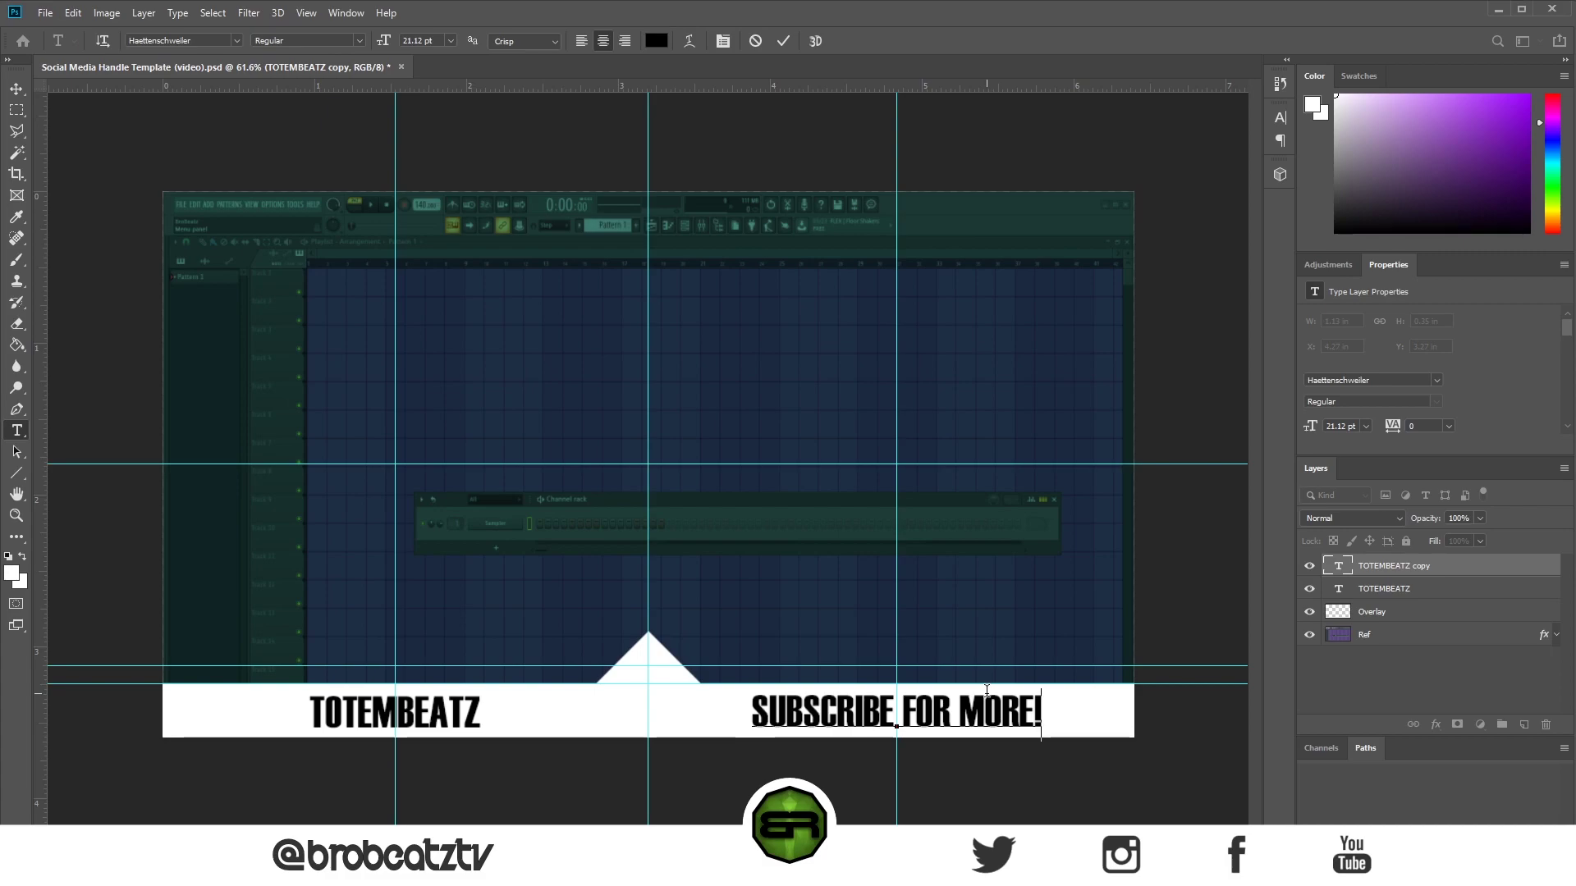
Step: Select both the TOTEMBEATZ and SUBSCRIBE FOR MORE! text layers together
double_click(1395, 567)
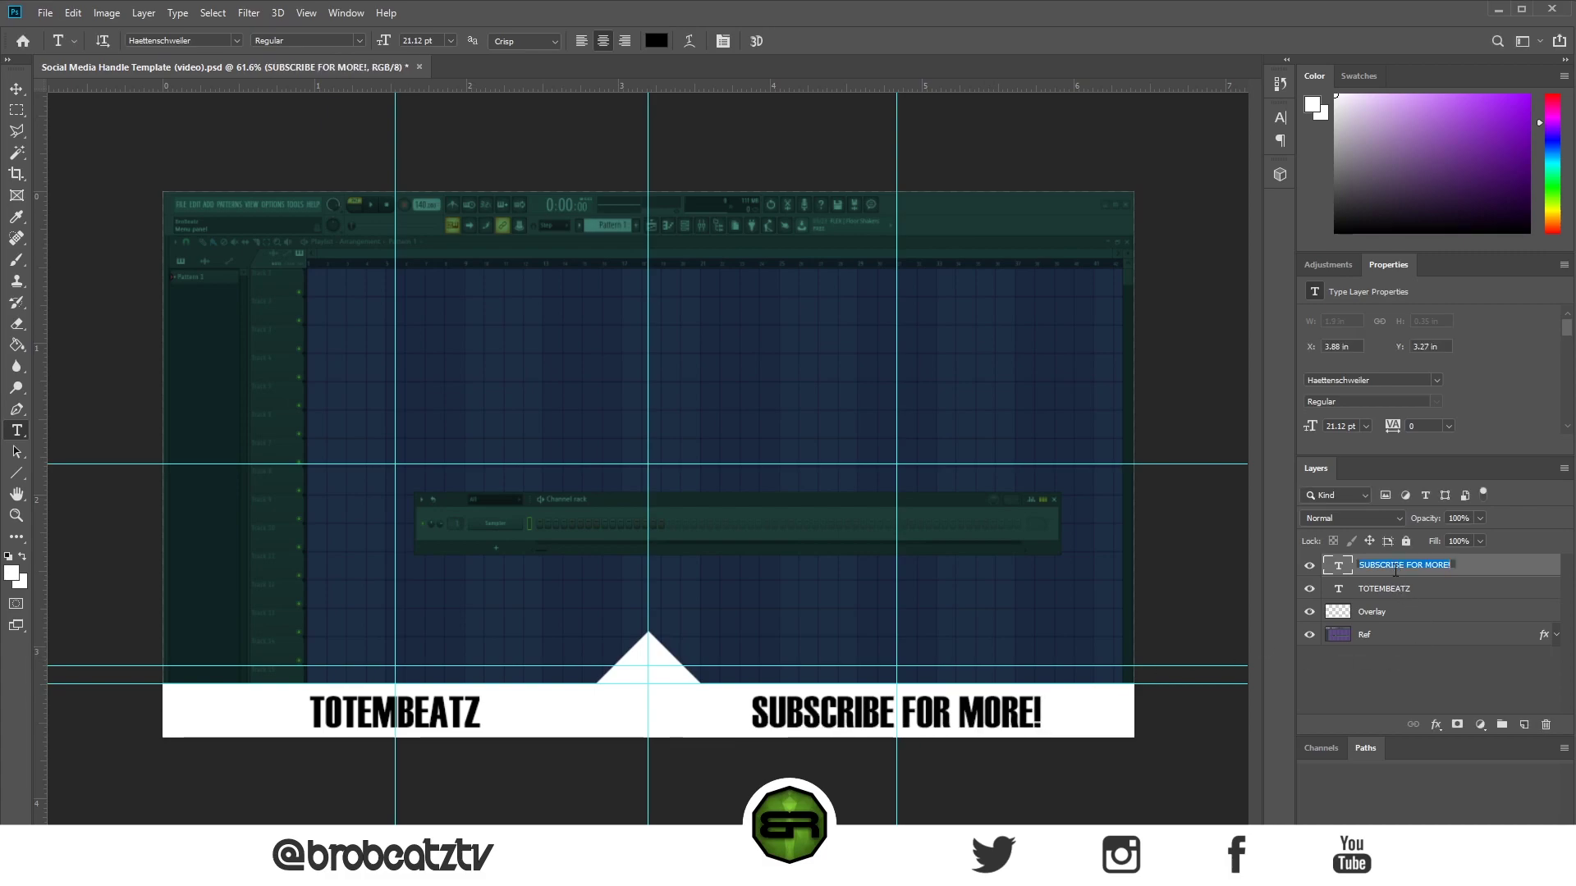
click(1412, 591)
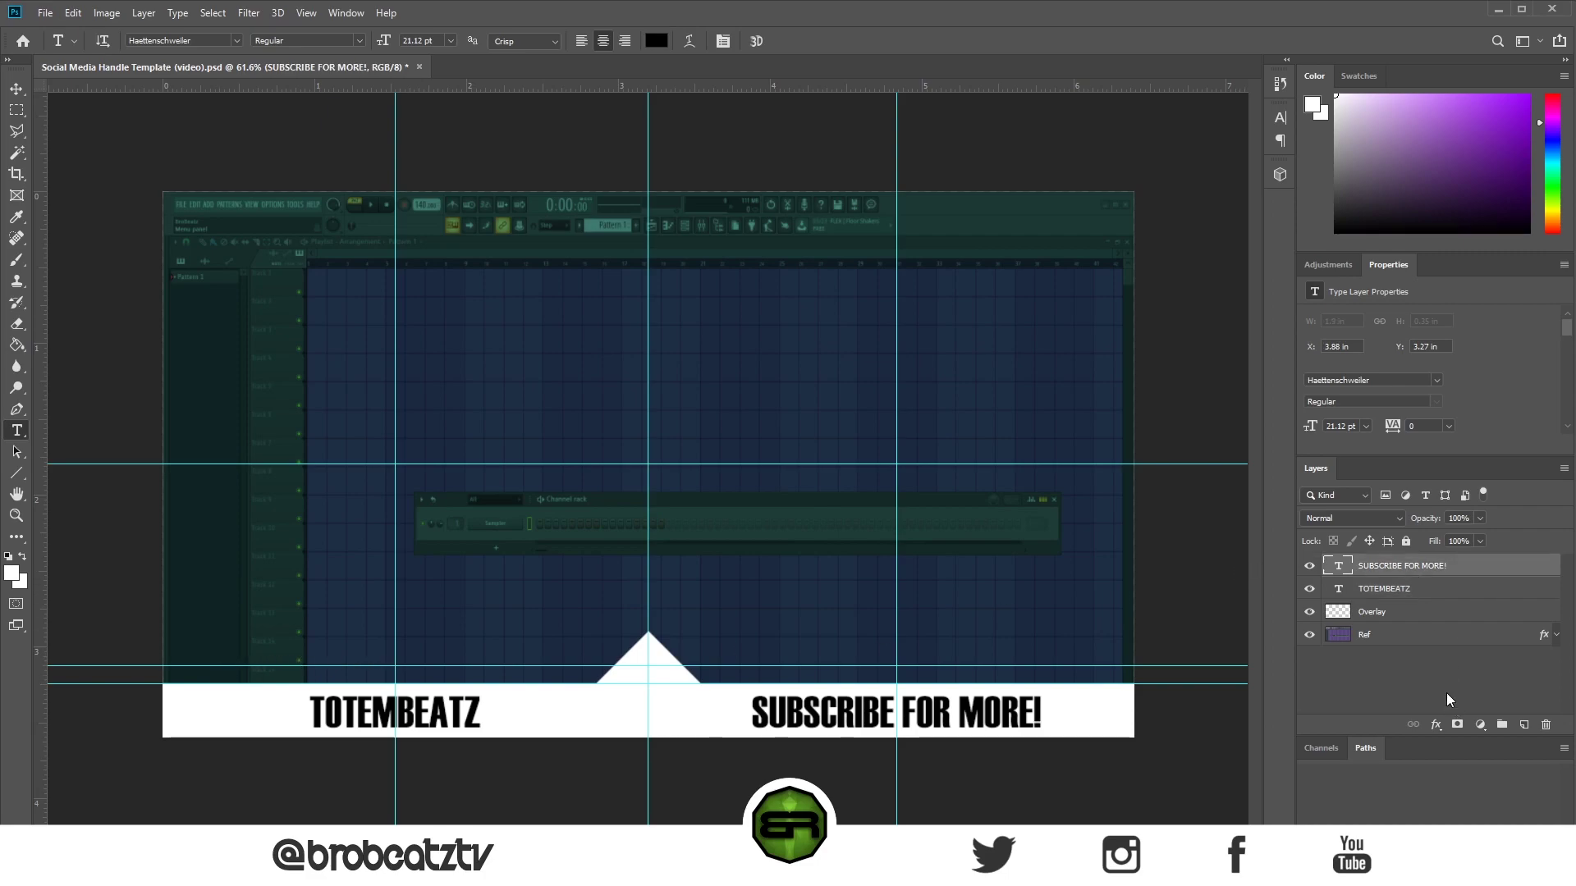
shift+click(1427, 571)
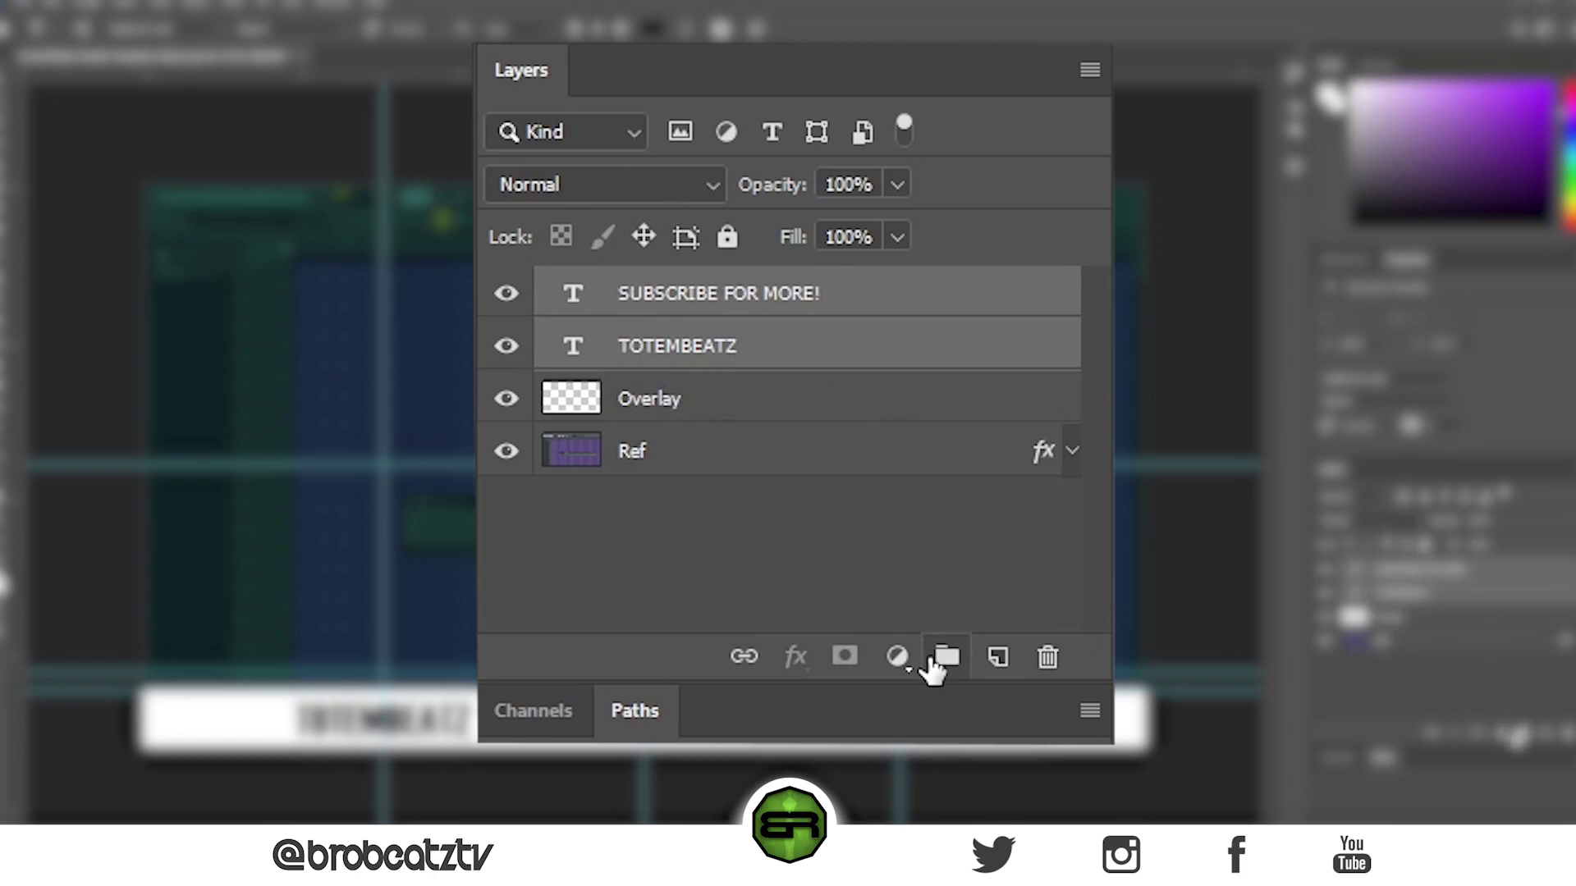
Step: Put TOTEMBEATZ and SUBSCRIBE FOR MORE! in a new group renamed TEXT
click(945, 657)
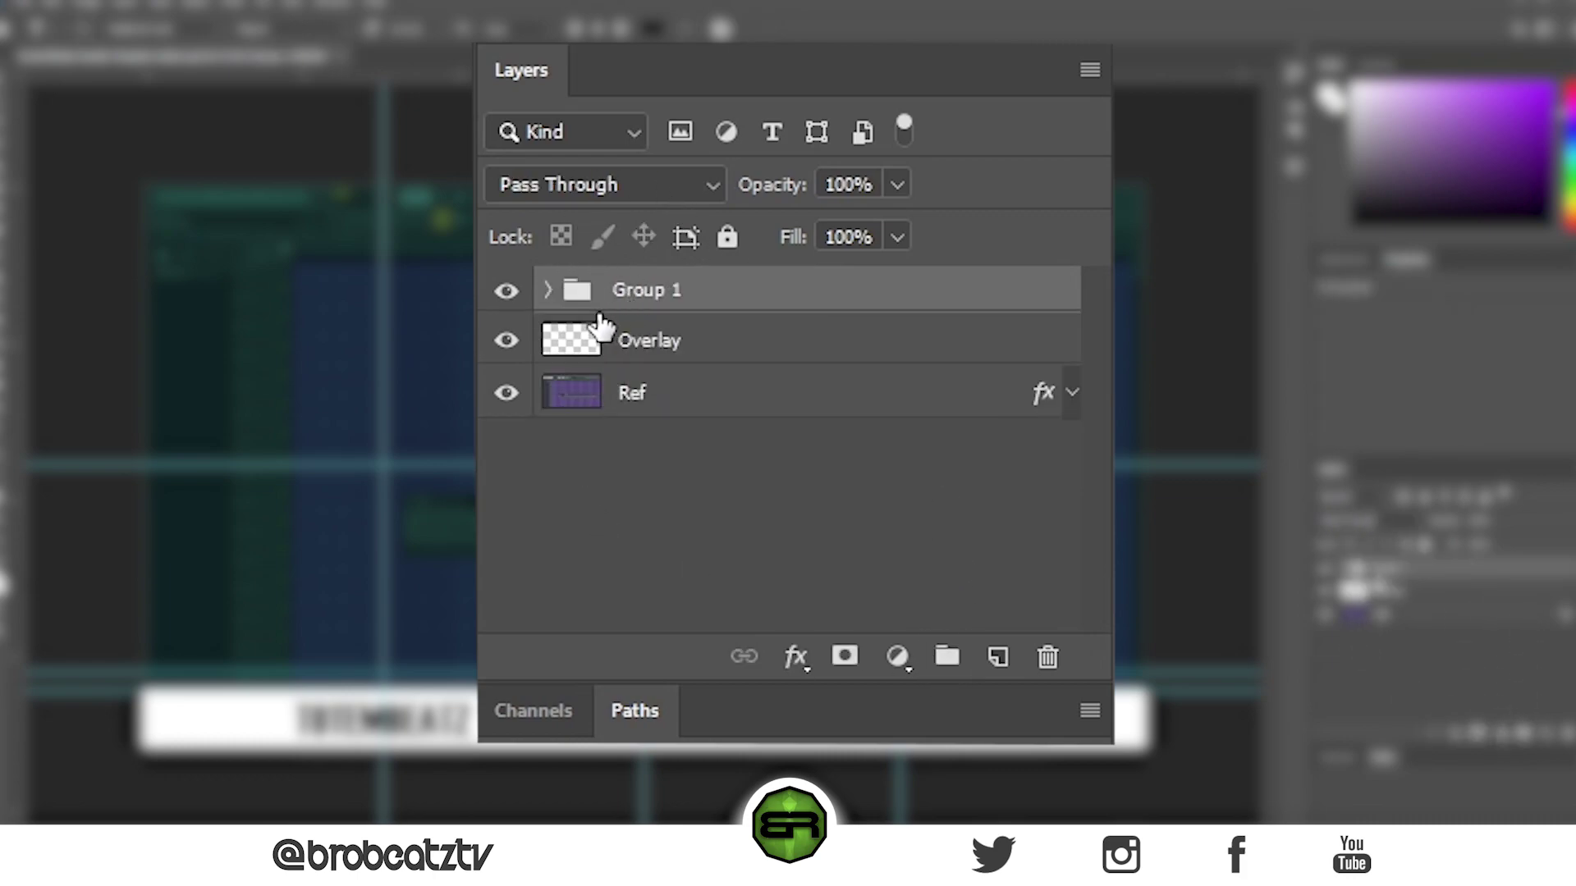
double_click(642, 289)
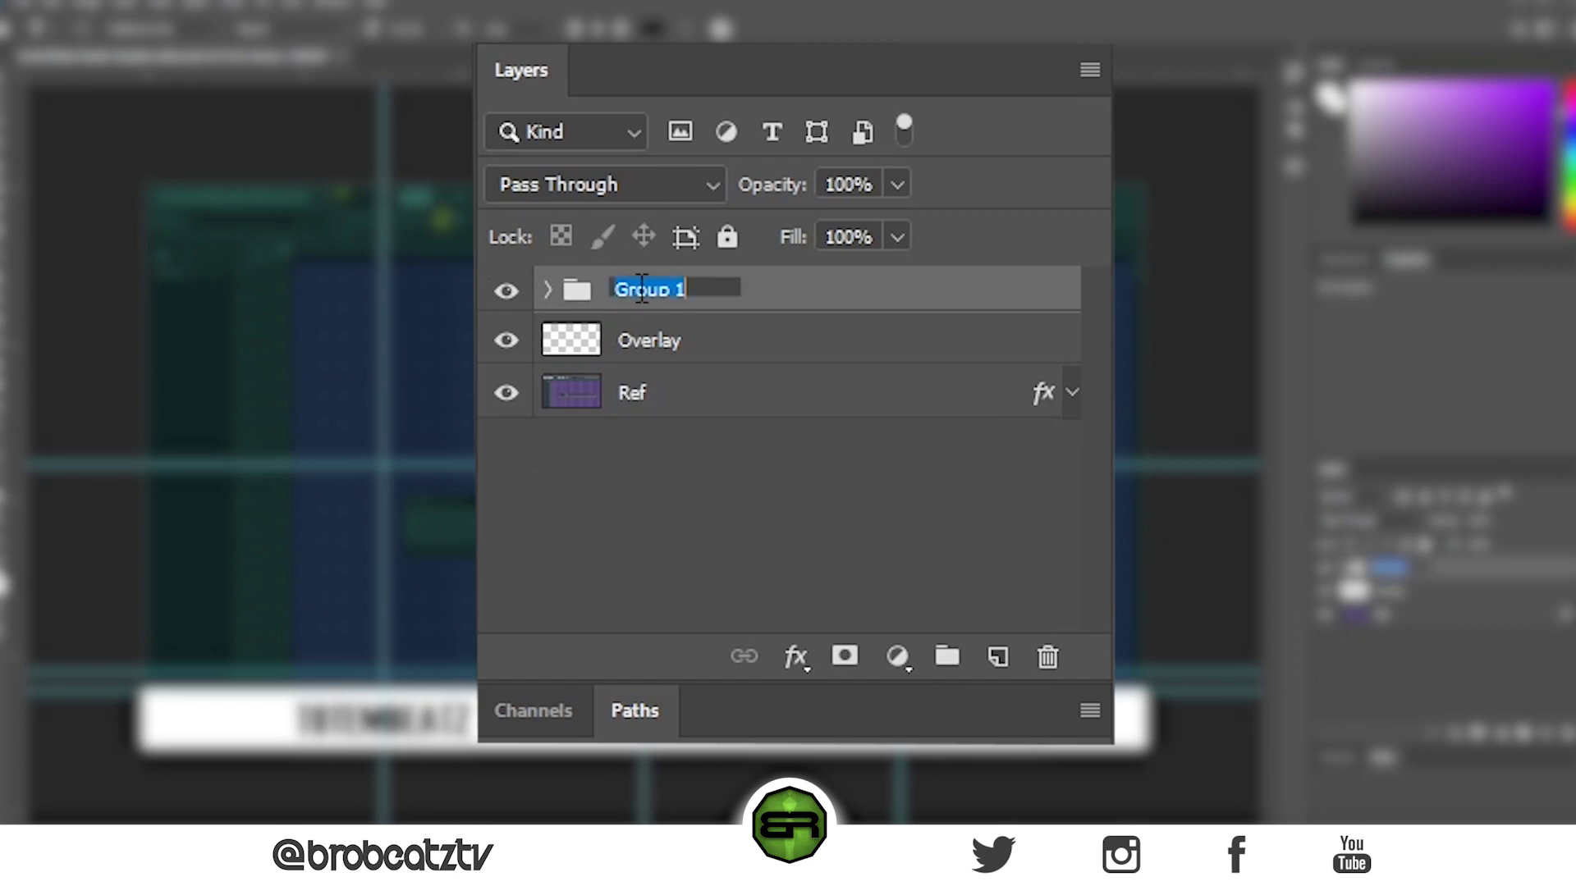
text(TEXT)
key(Return)
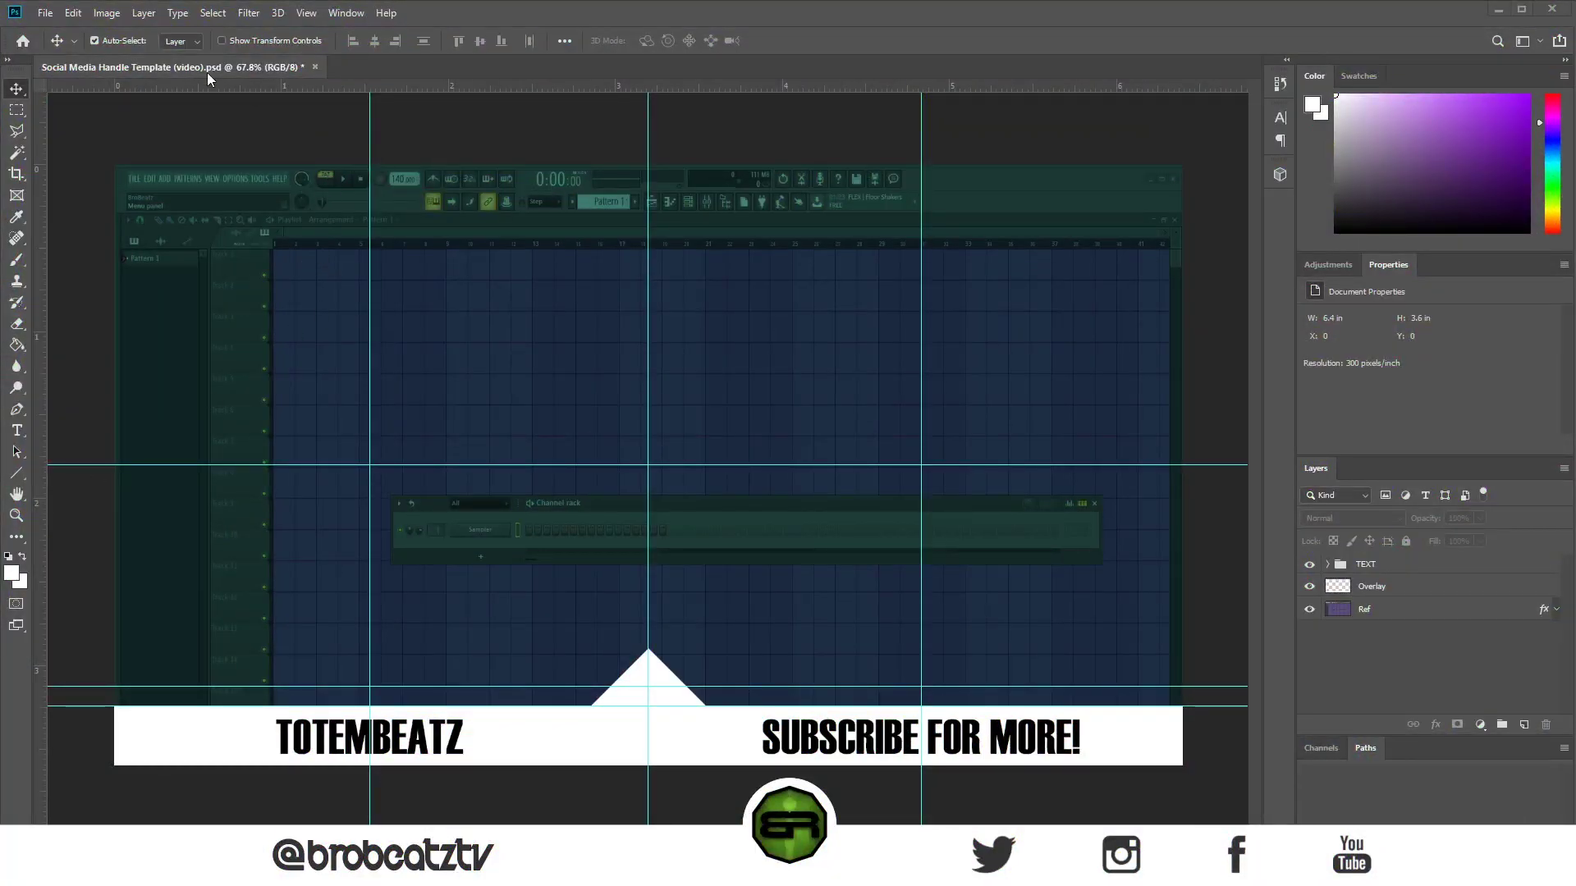
Step: Open FL STUDIO LOGO, INSTA-NOWHITE, TWITTER and FACEBOOK images together via File > Open
click(45, 14)
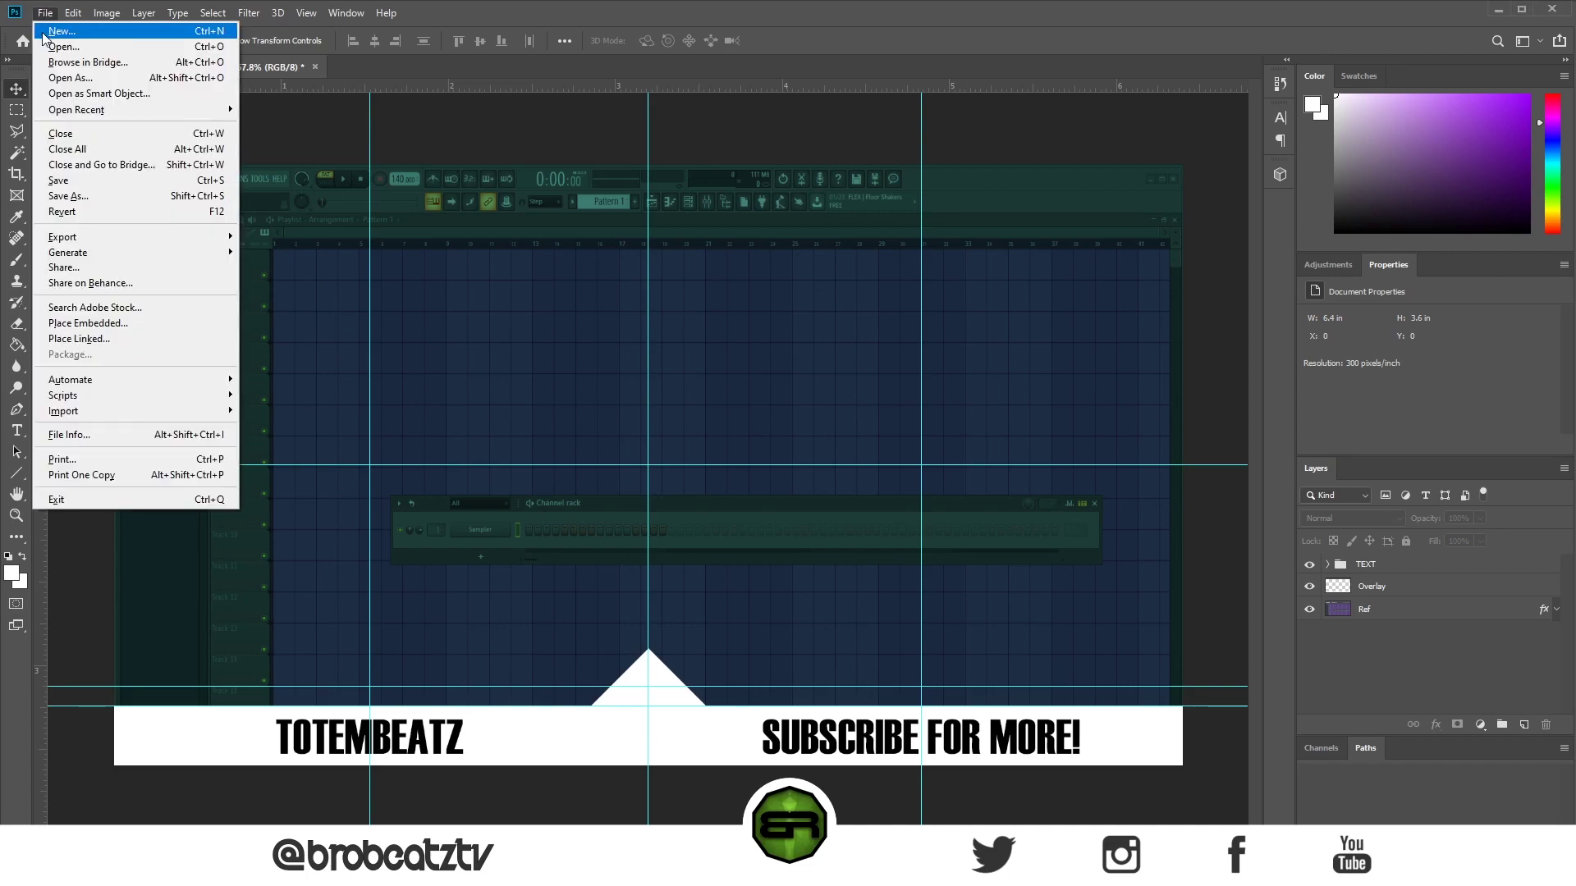
click(59, 47)
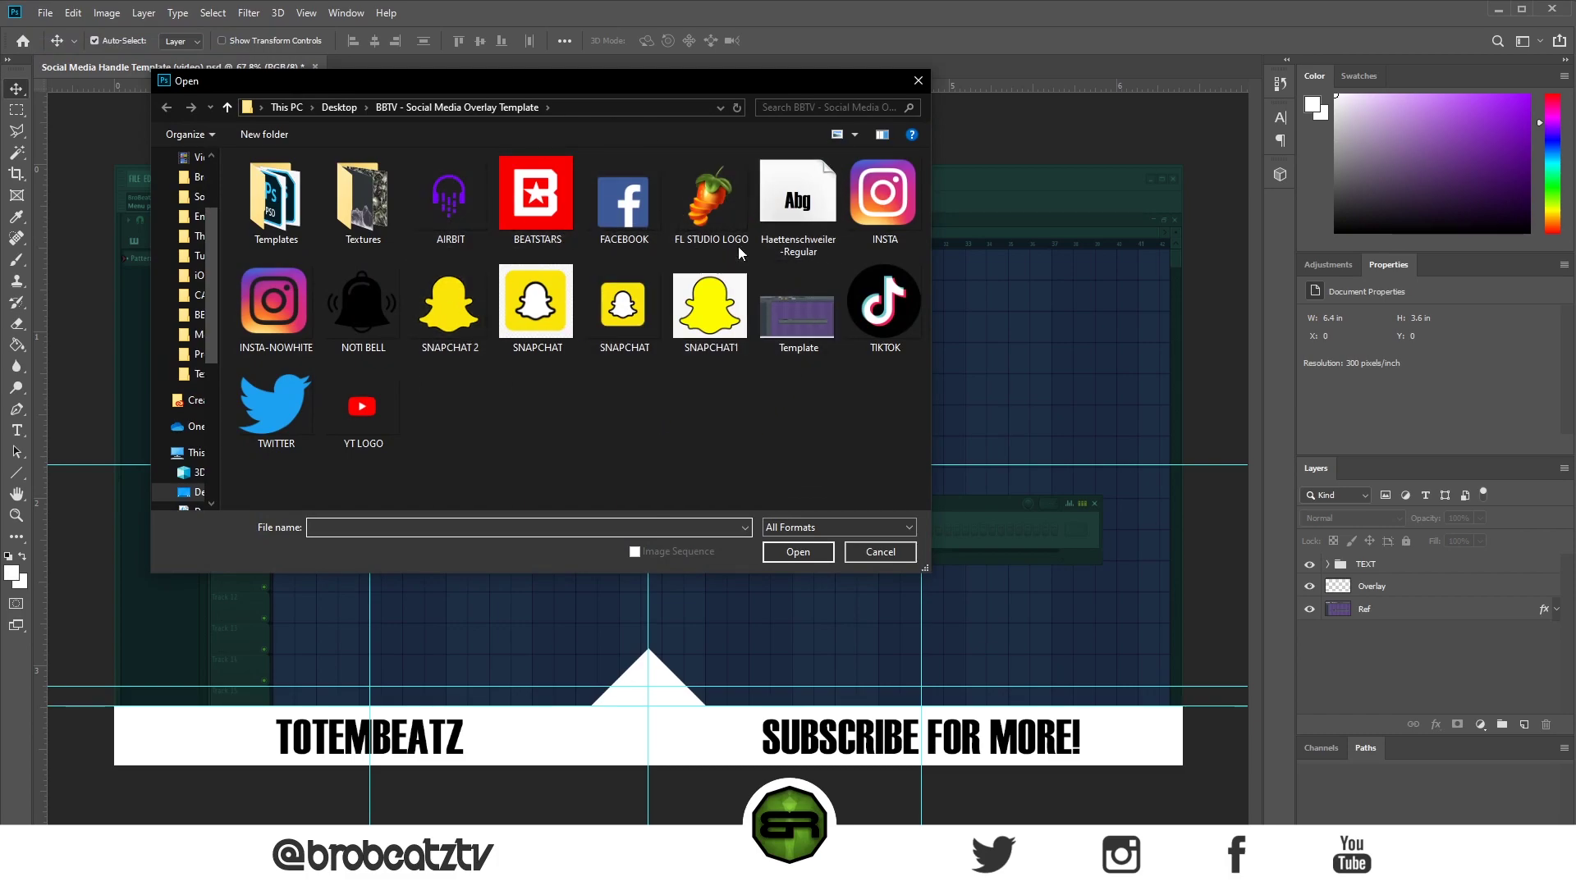
click(712, 195)
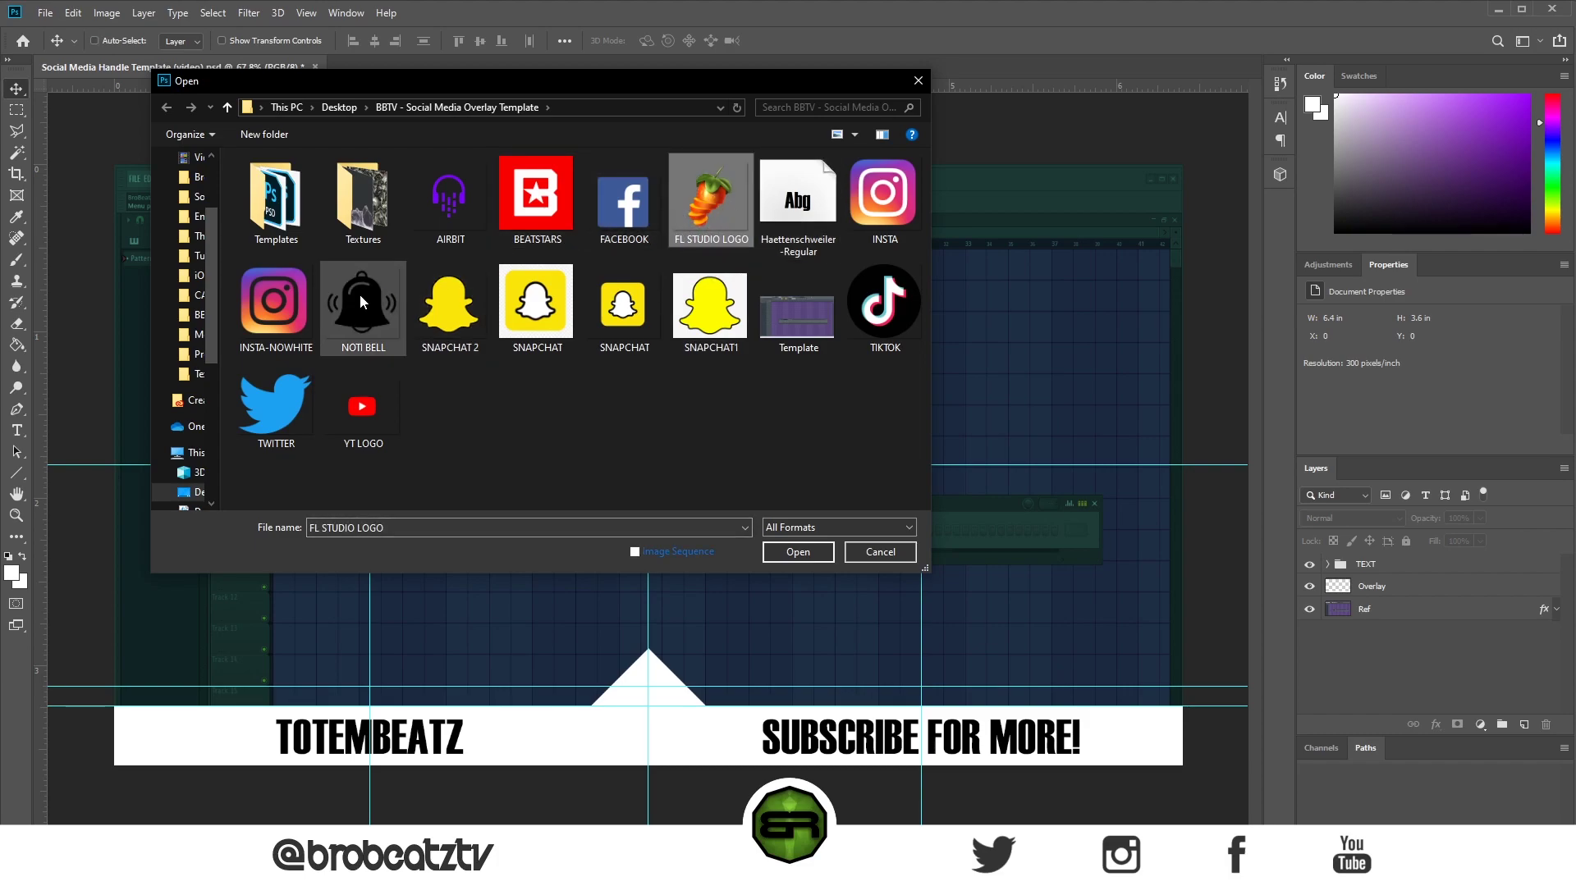
ctrl+click(277, 304)
ctrl+click(278, 396)
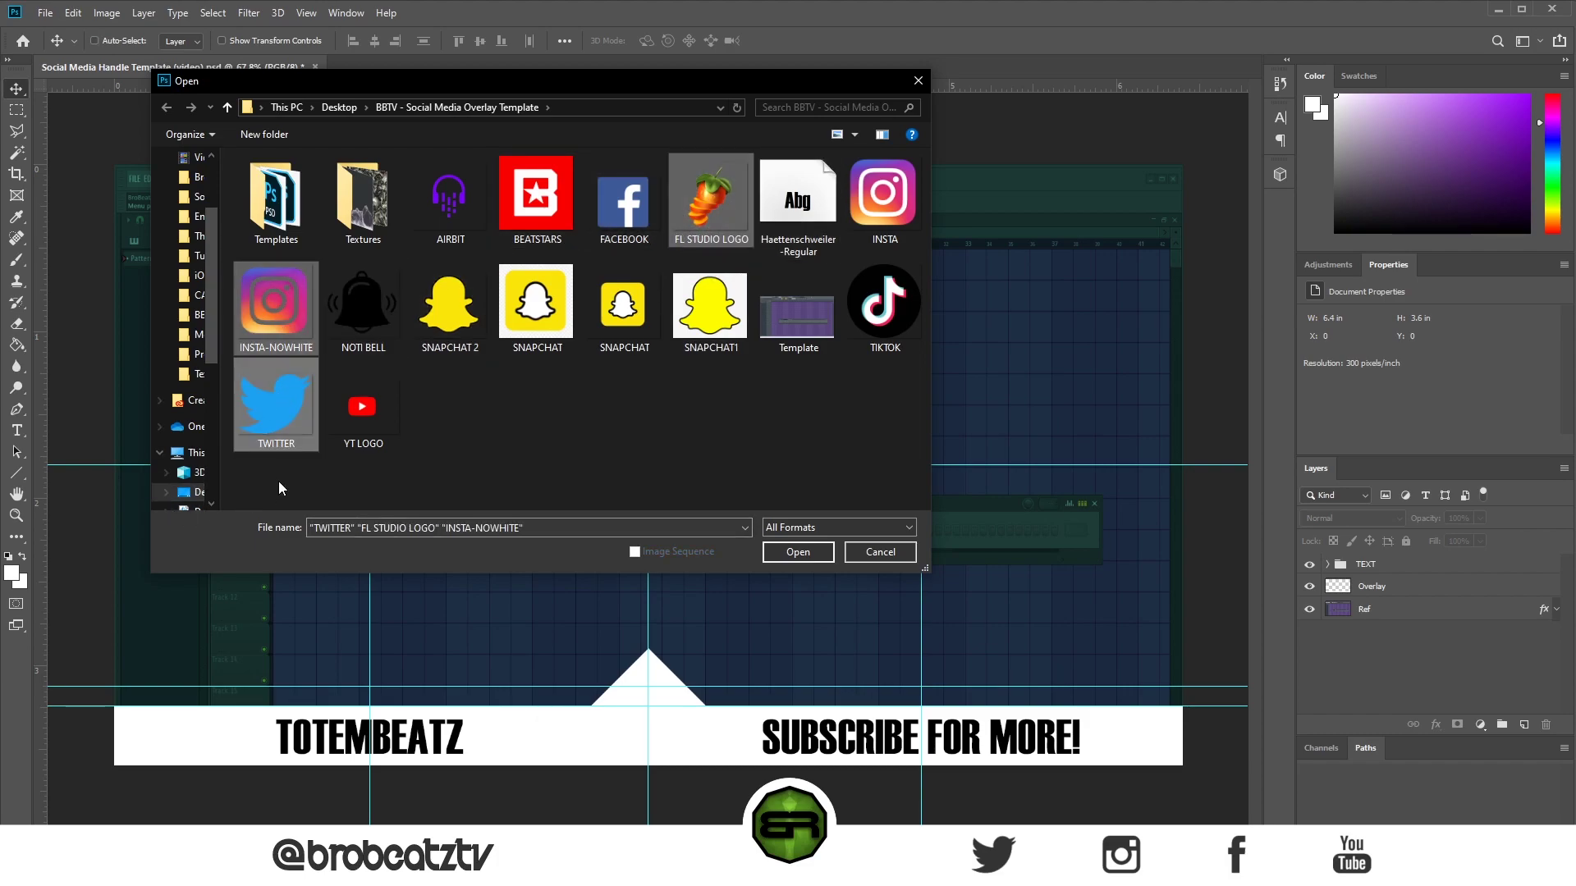
ctrl+click(623, 201)
click(791, 558)
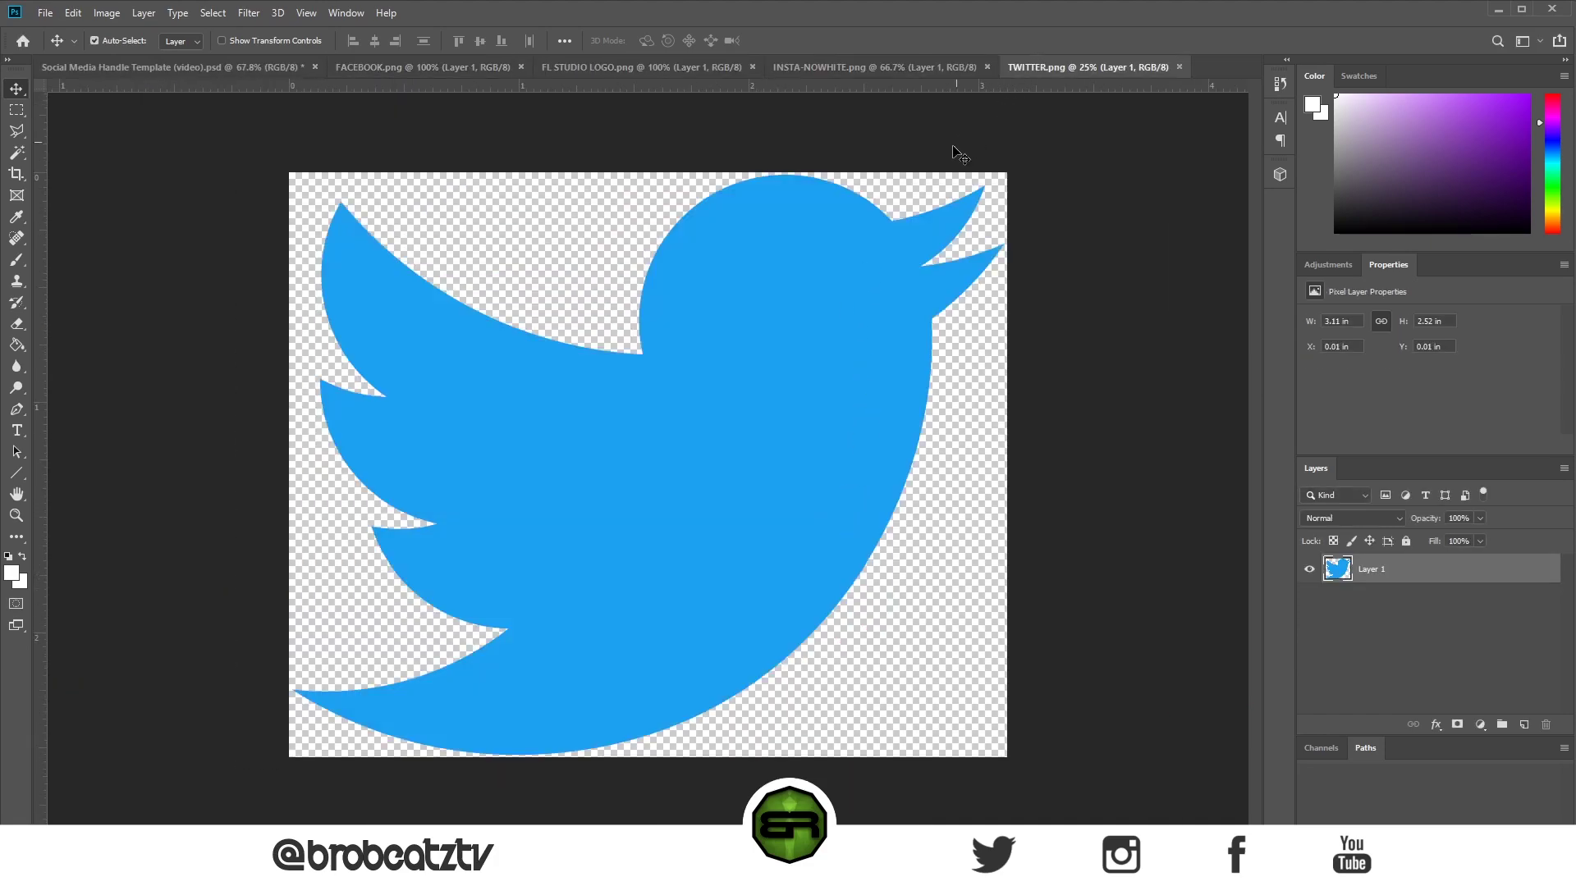
Step: Place the Twitter bird into the template and shrink it to a small centred icon
drag(711, 568, 419, 351)
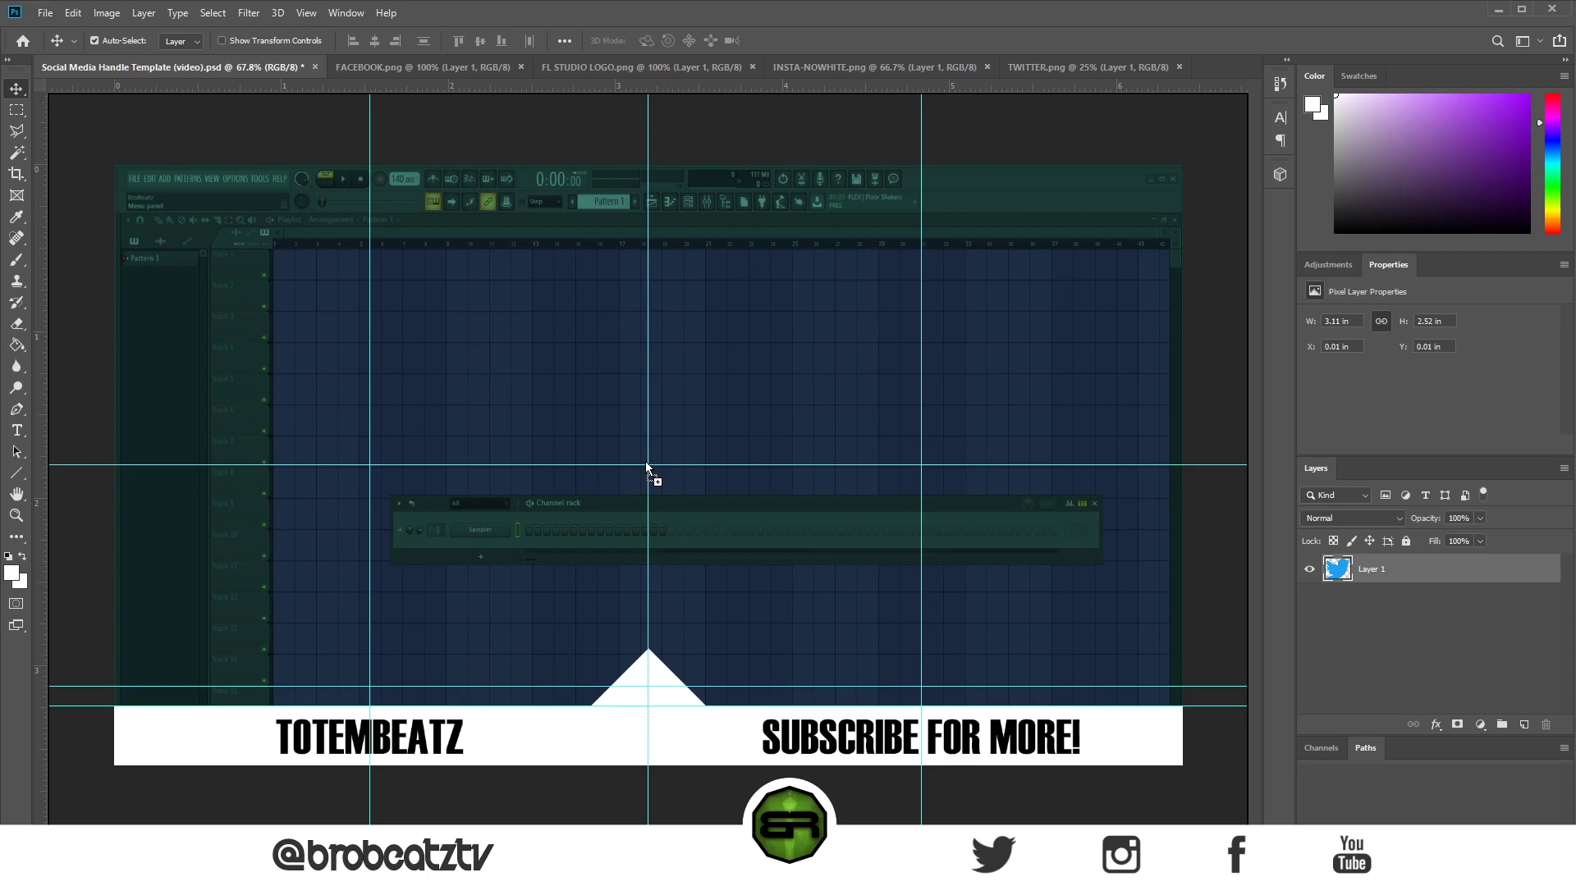
drag(648, 465, 647, 465)
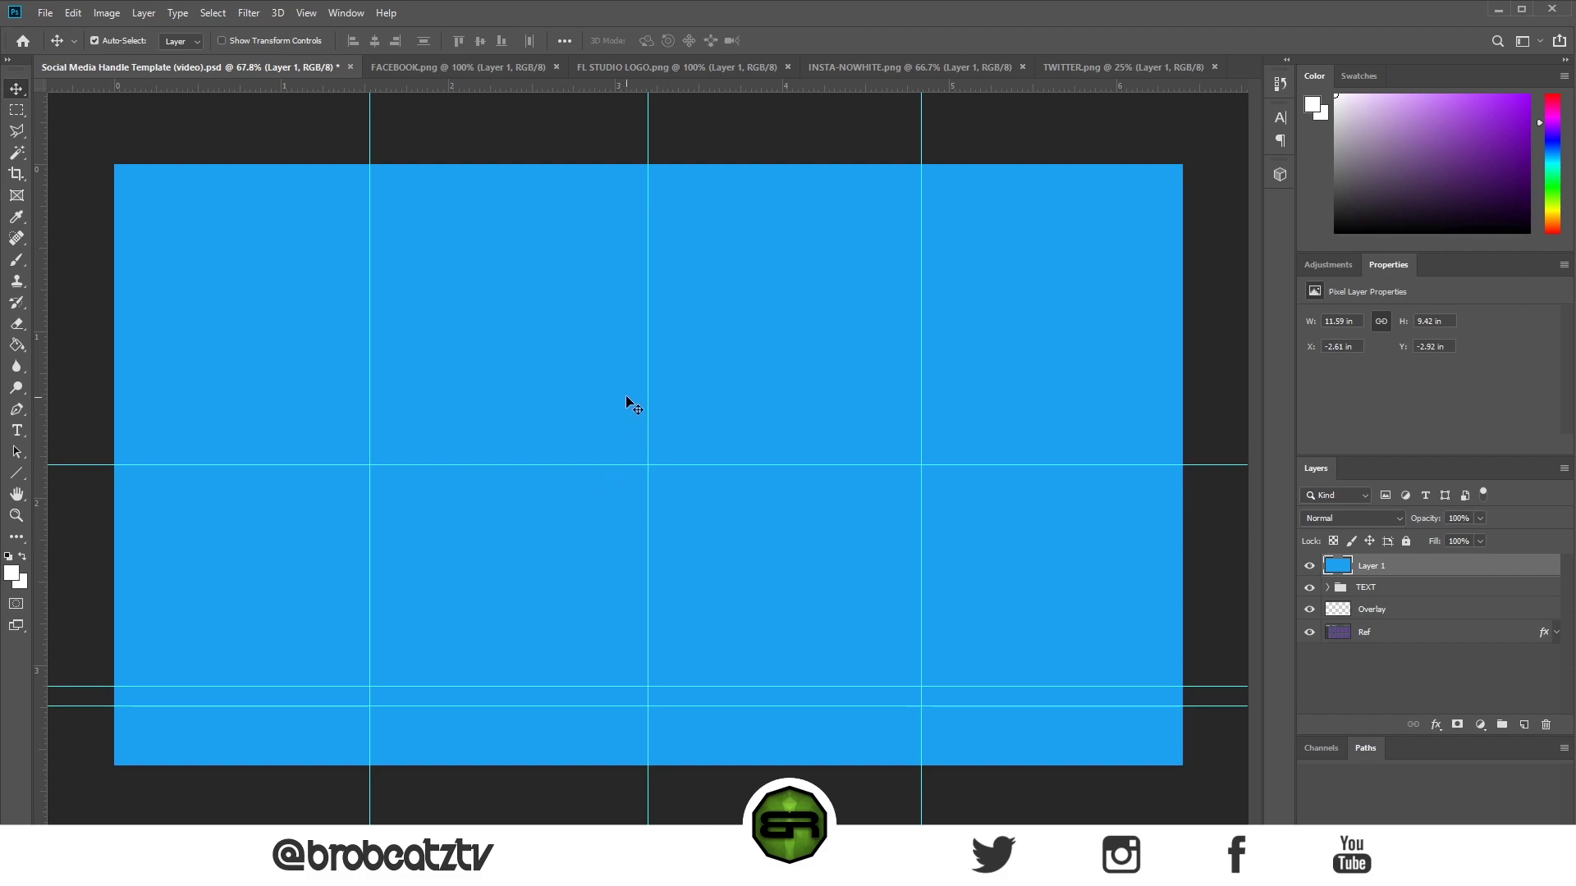
key(ctrl+t)
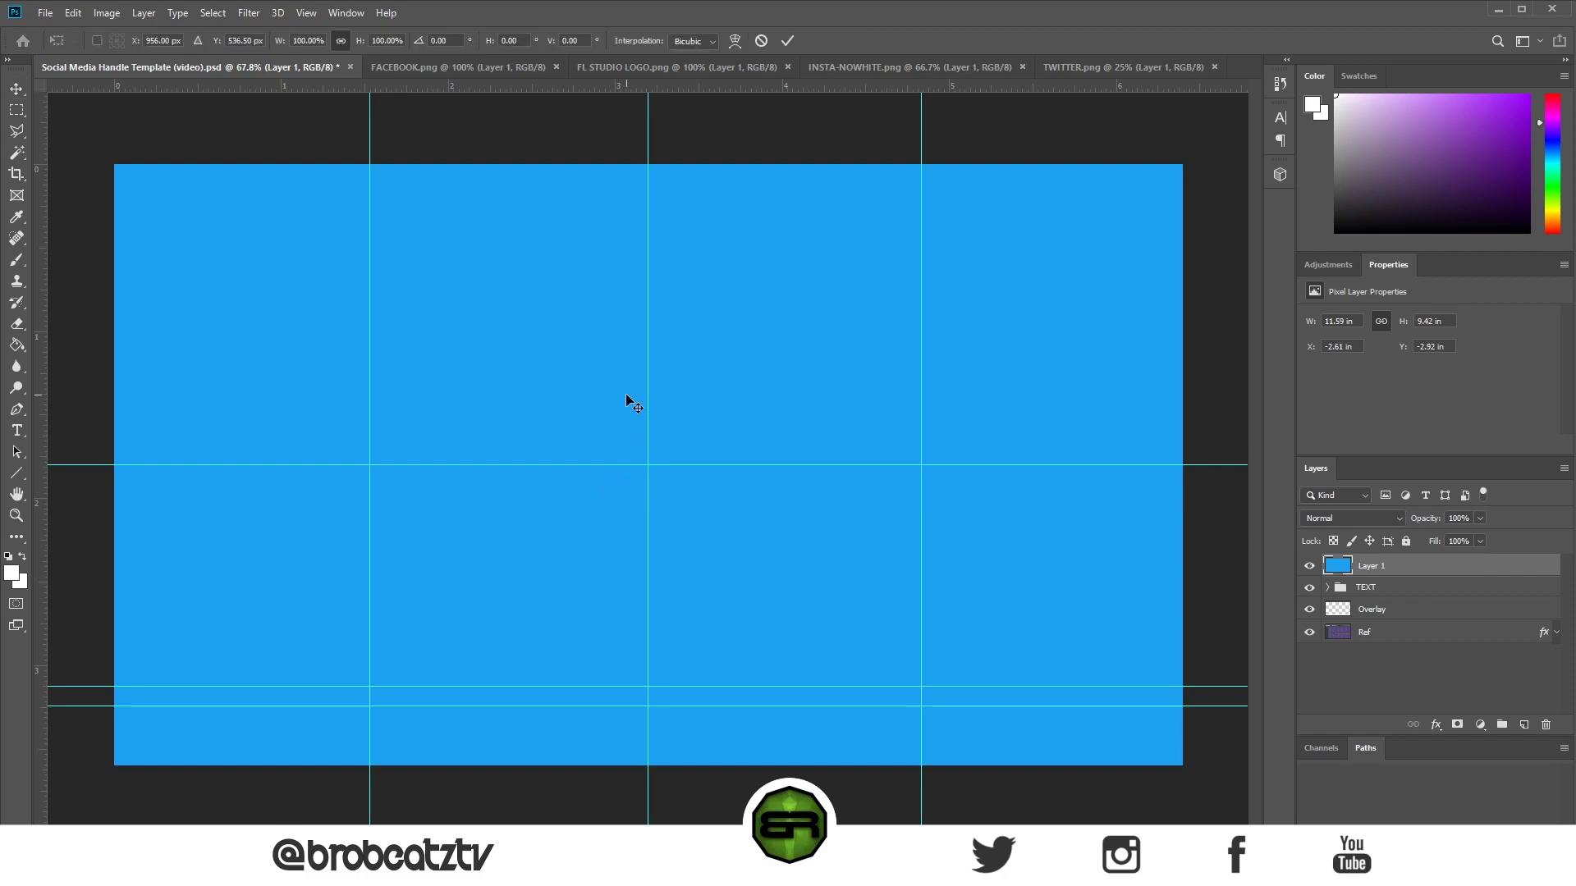
click(74, 14)
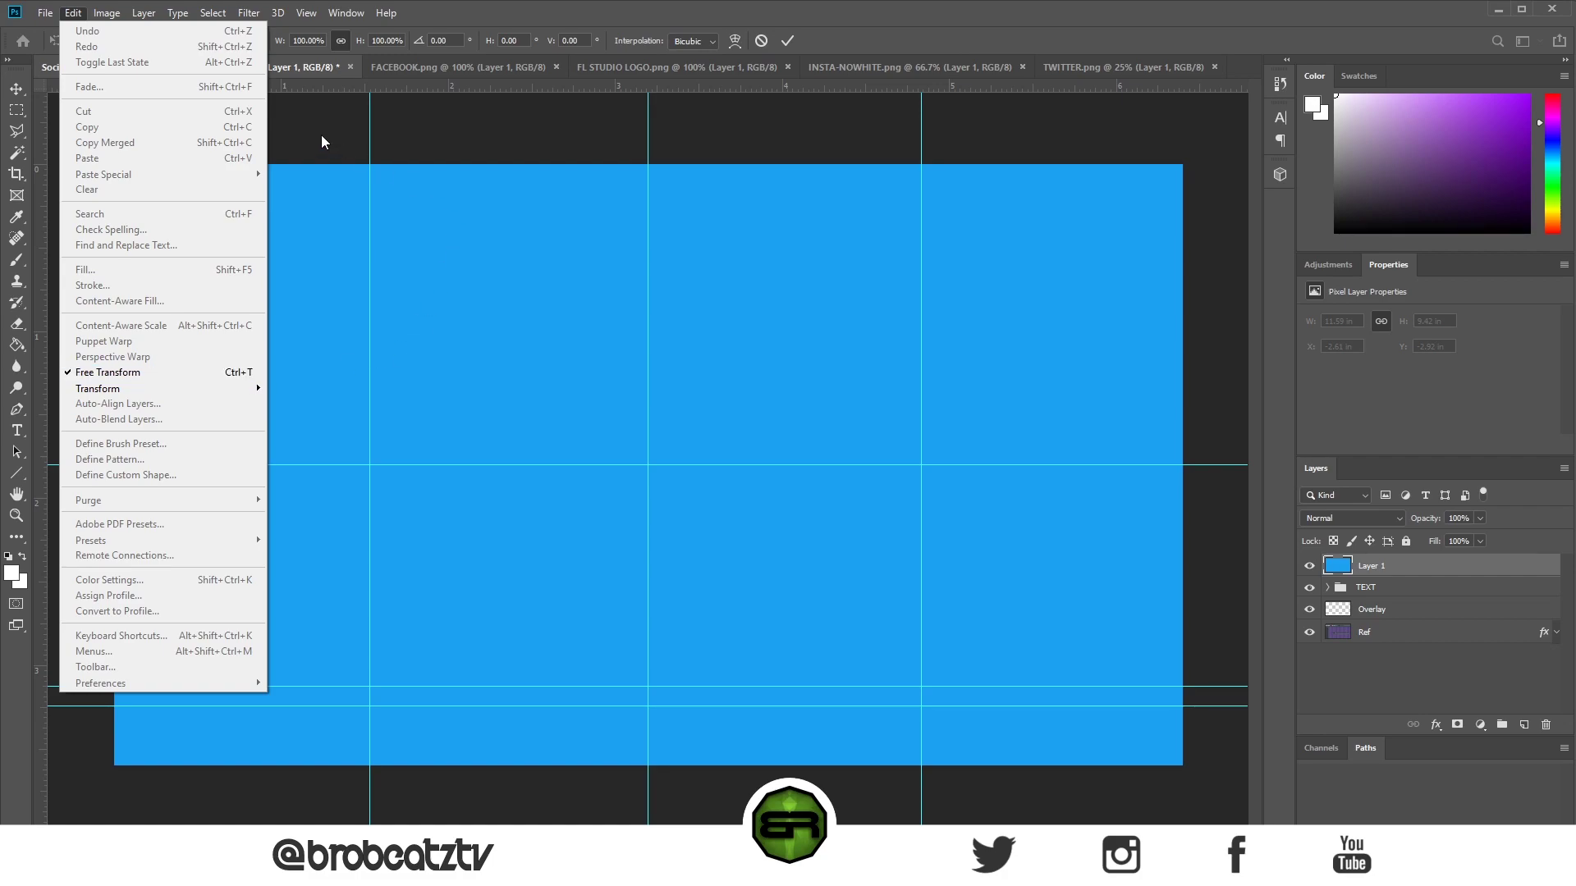
mouse_move(416, 3)
click(280, 63)
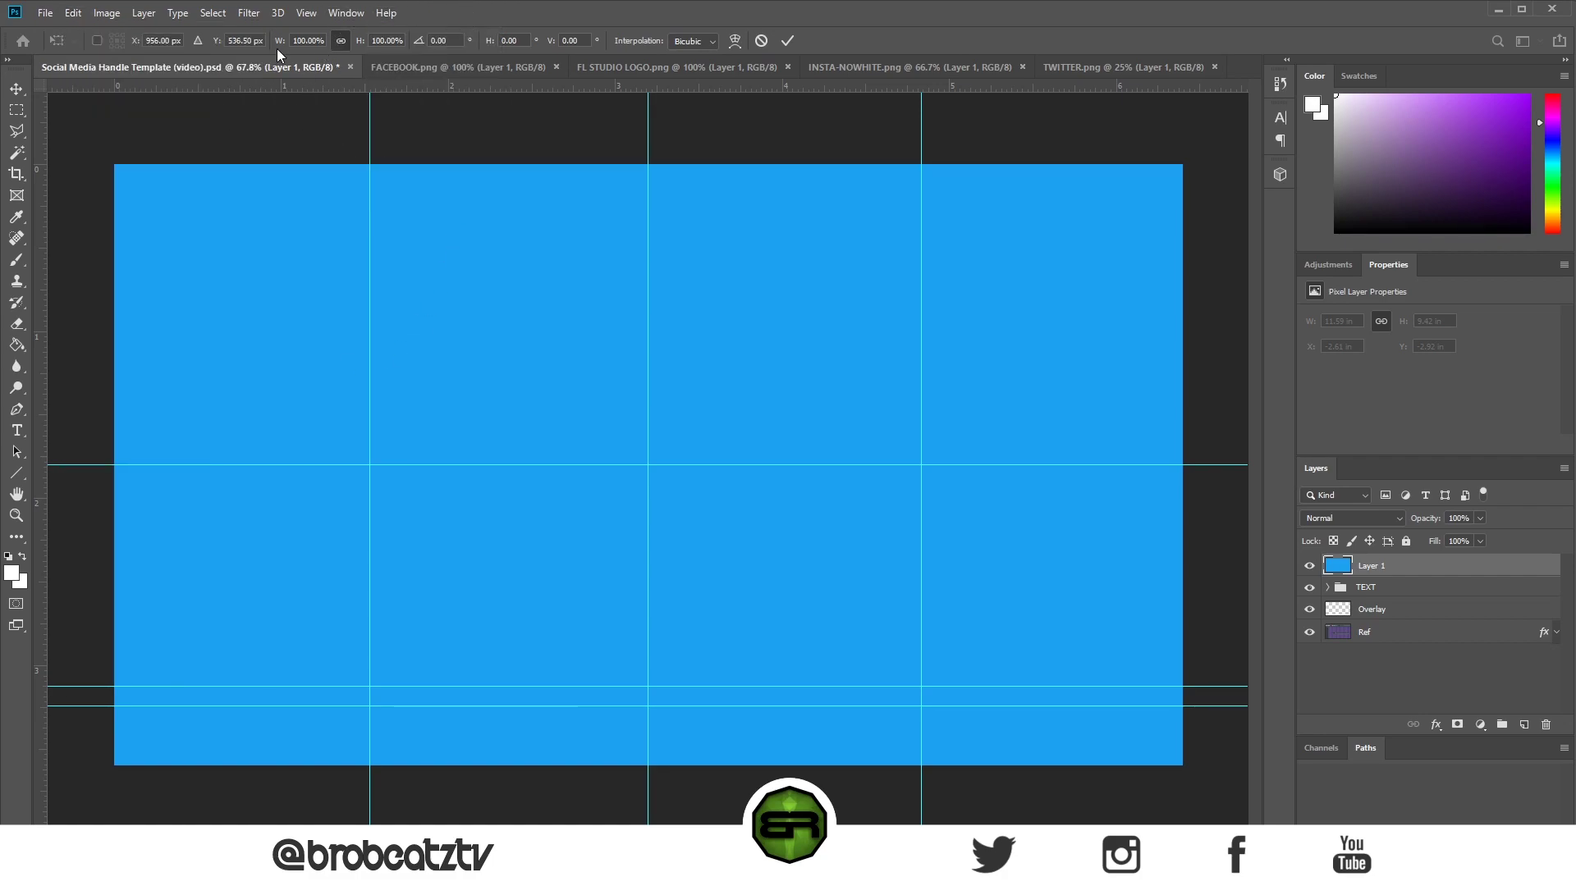
drag(280, 45, 202, 63)
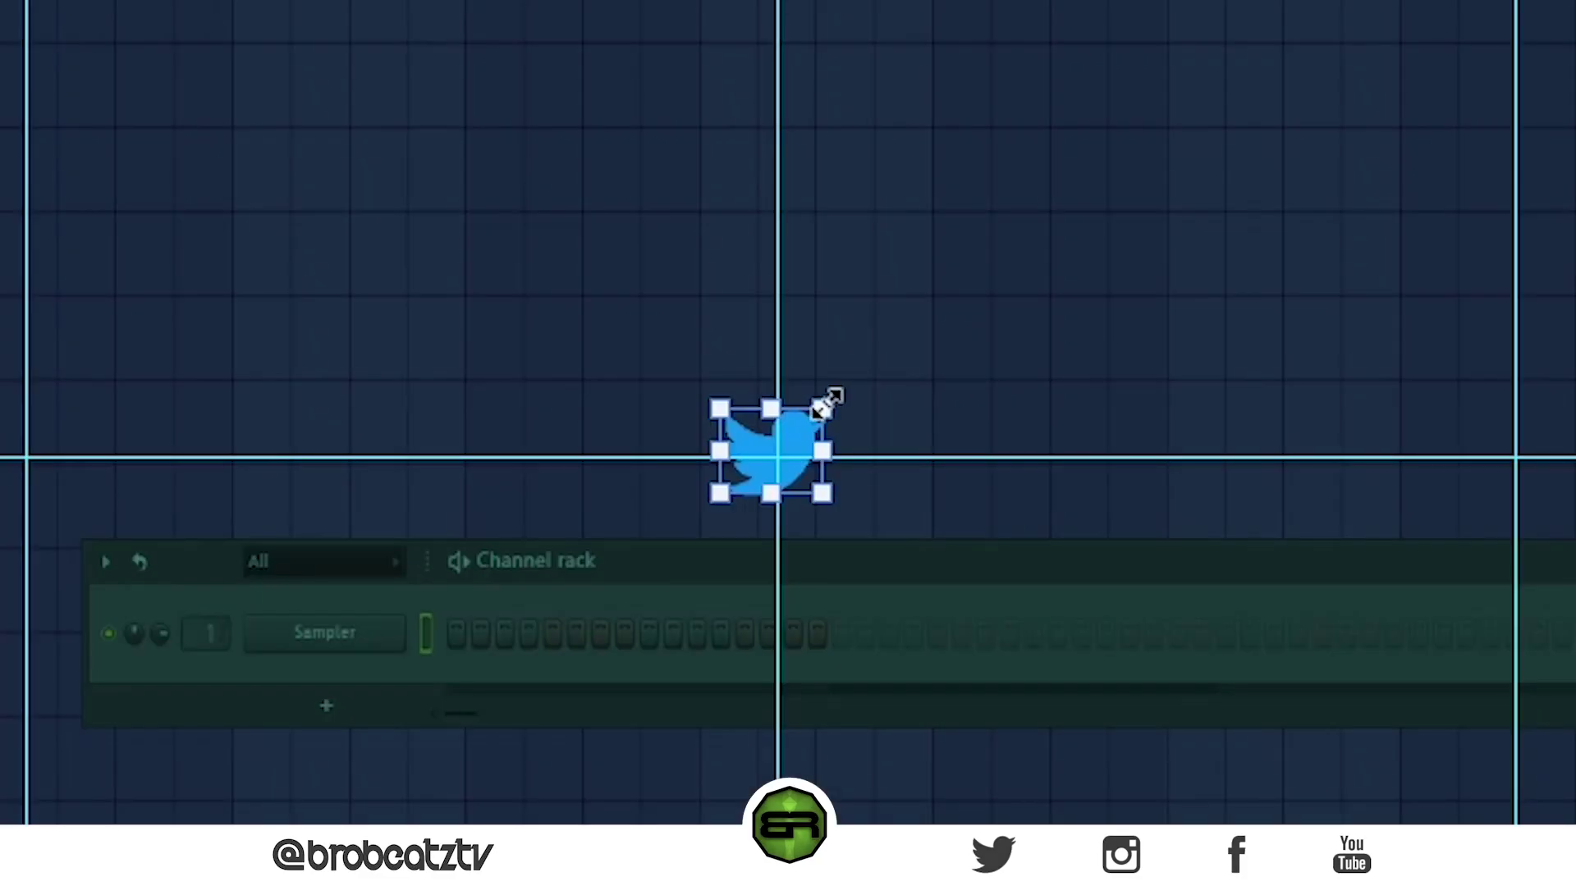
mouse_move(824, 410)
mouse_down()
mouse_move(1023, 303)
mouse_move(788, 444)
mouse_move(855, 397)
mouse_move(826, 408)
mouse_up()
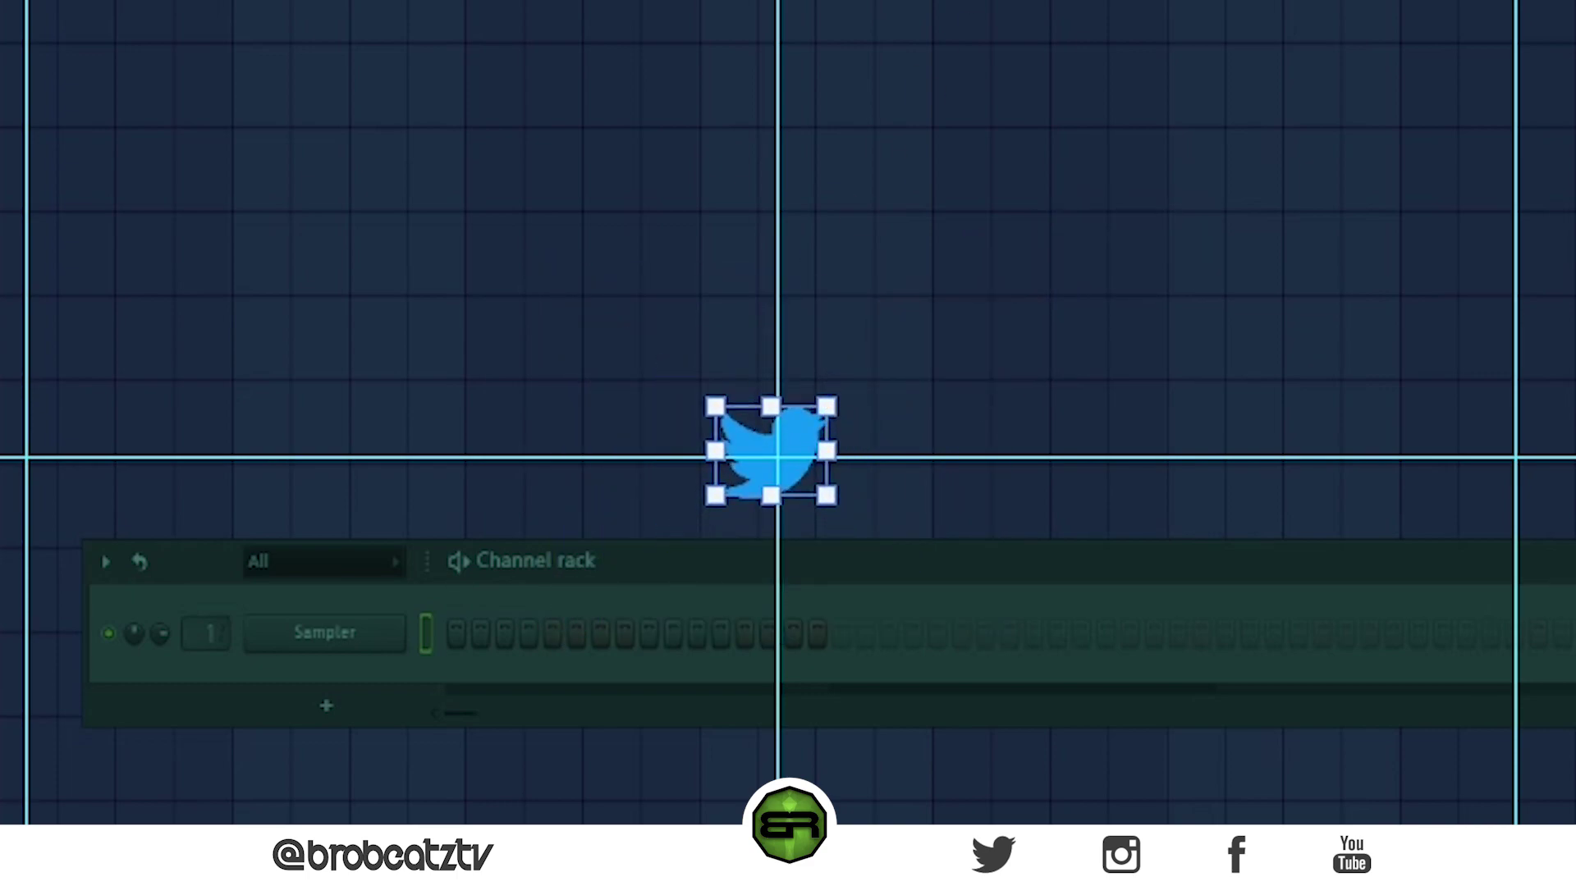
key(Return)
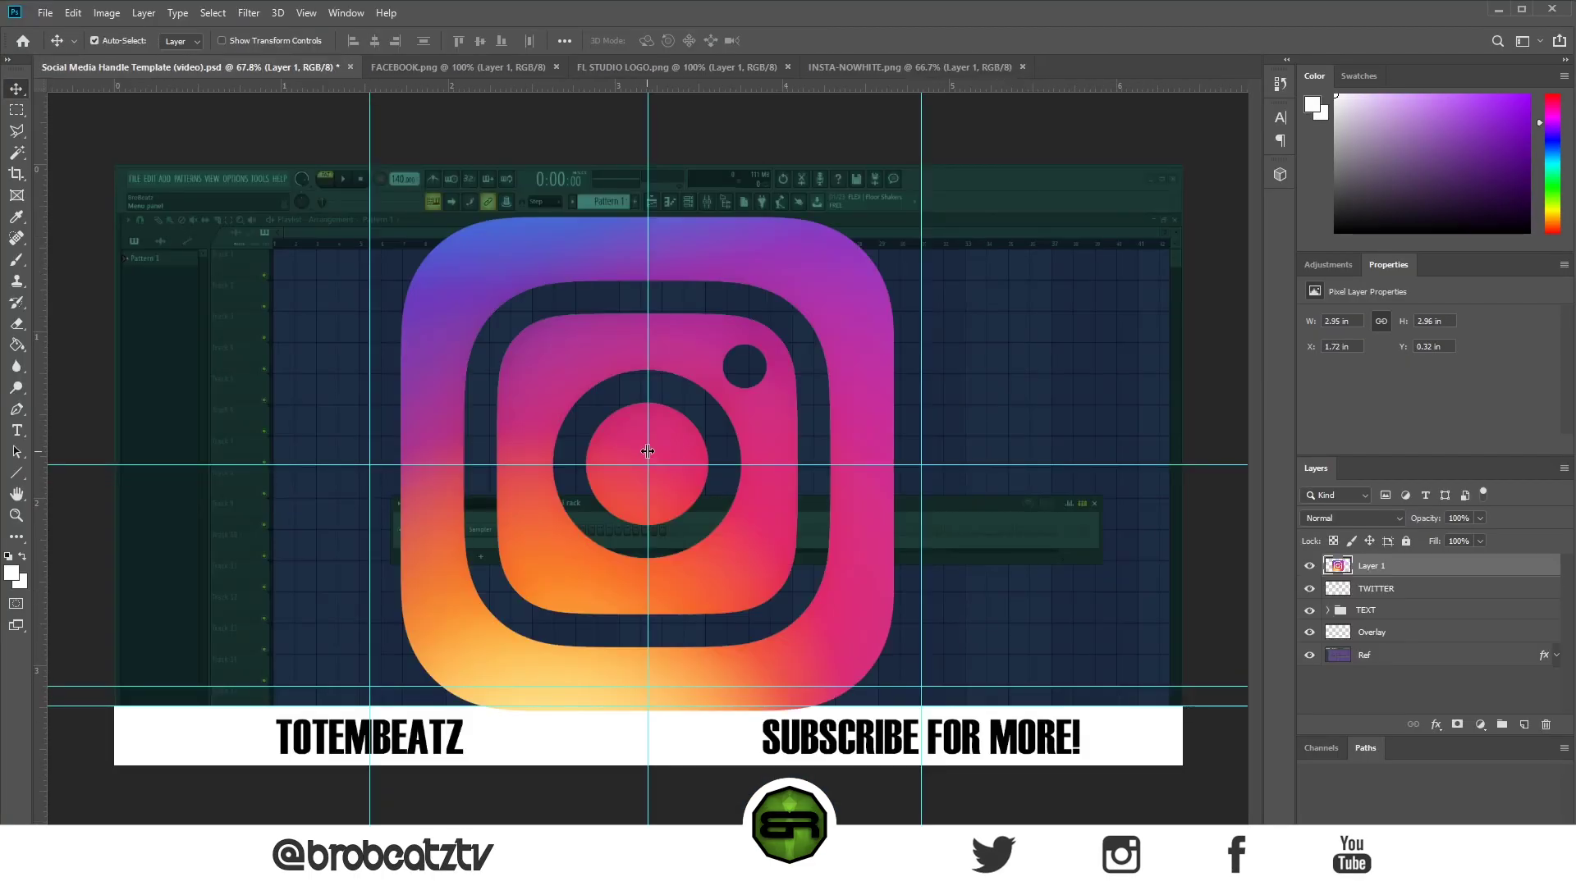
Step: Scale the Instagram, FL Studio and Facebook logos down to small icons in the template
key(ctrl+t)
drag(894, 219, 666, 445)
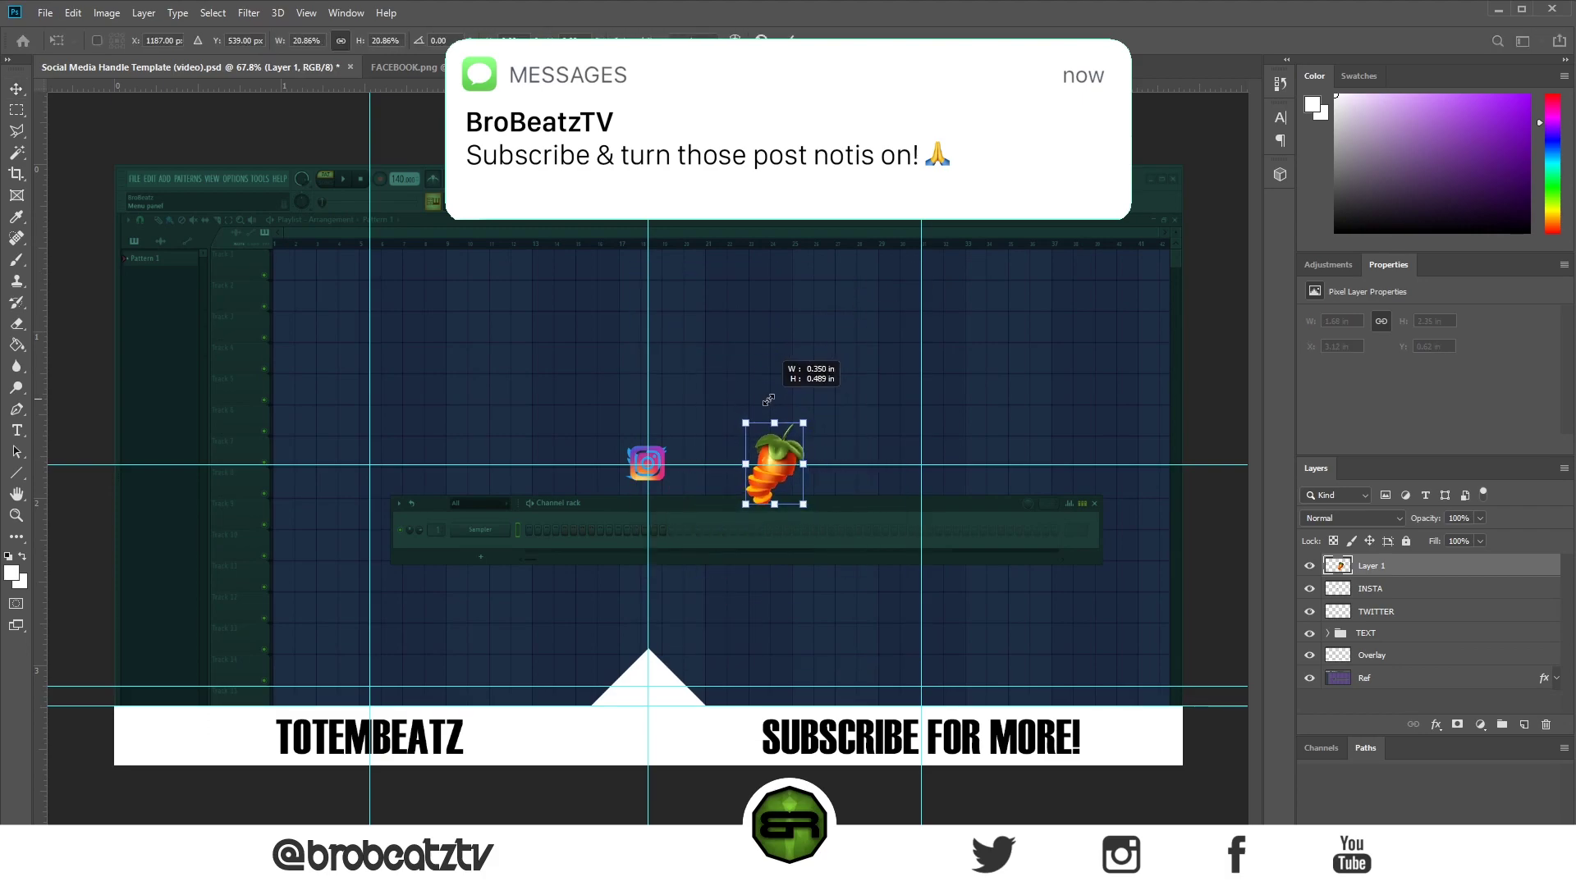
key(Return)
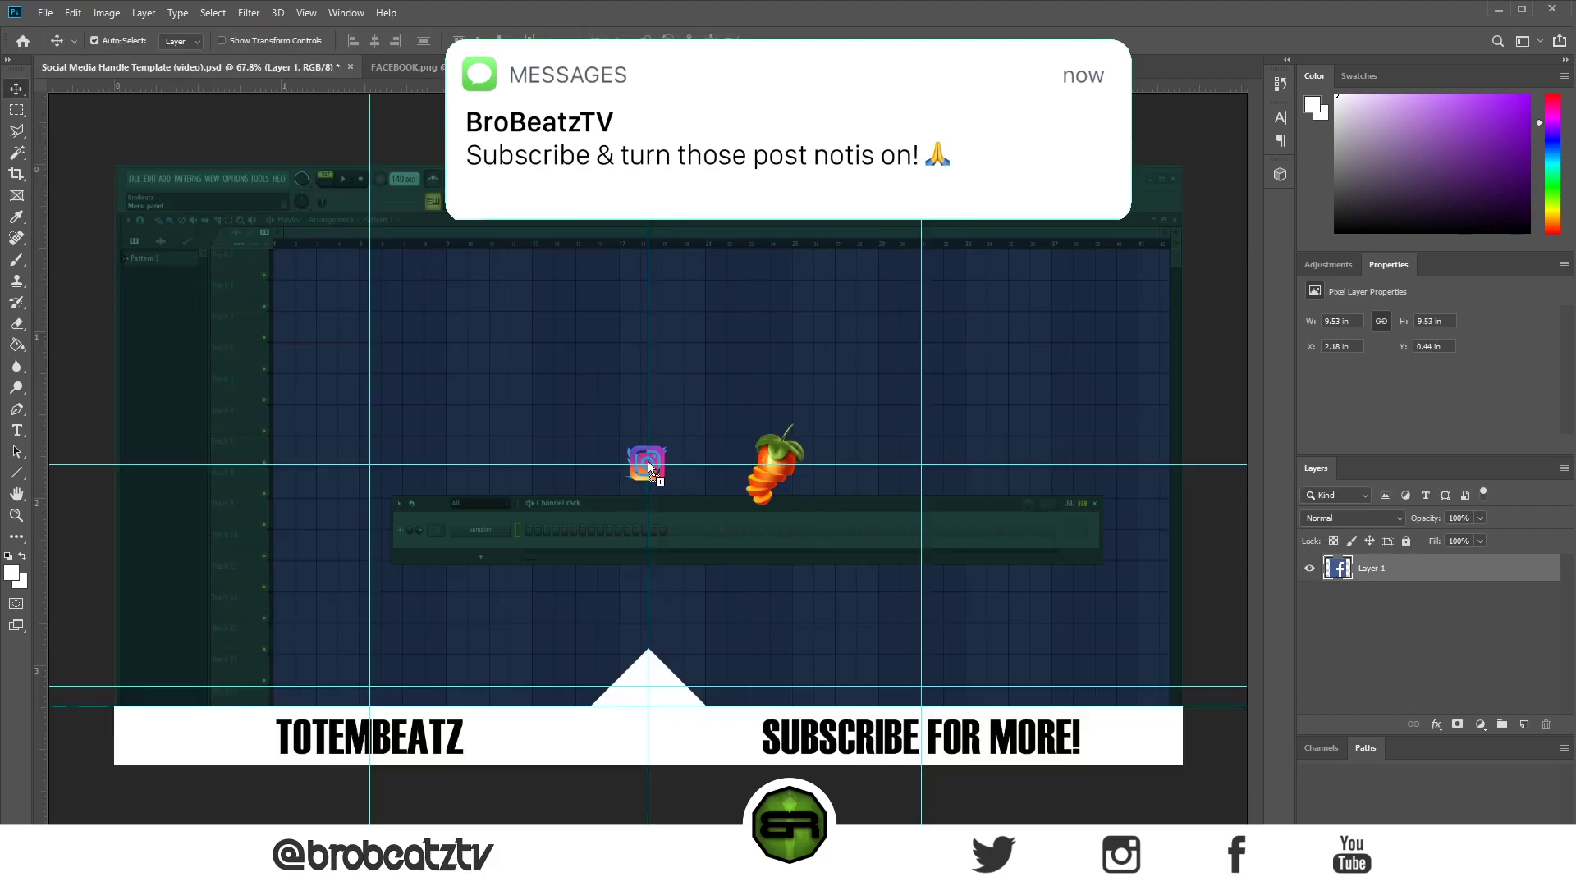
drag(838, 275, 666, 446)
key(Return)
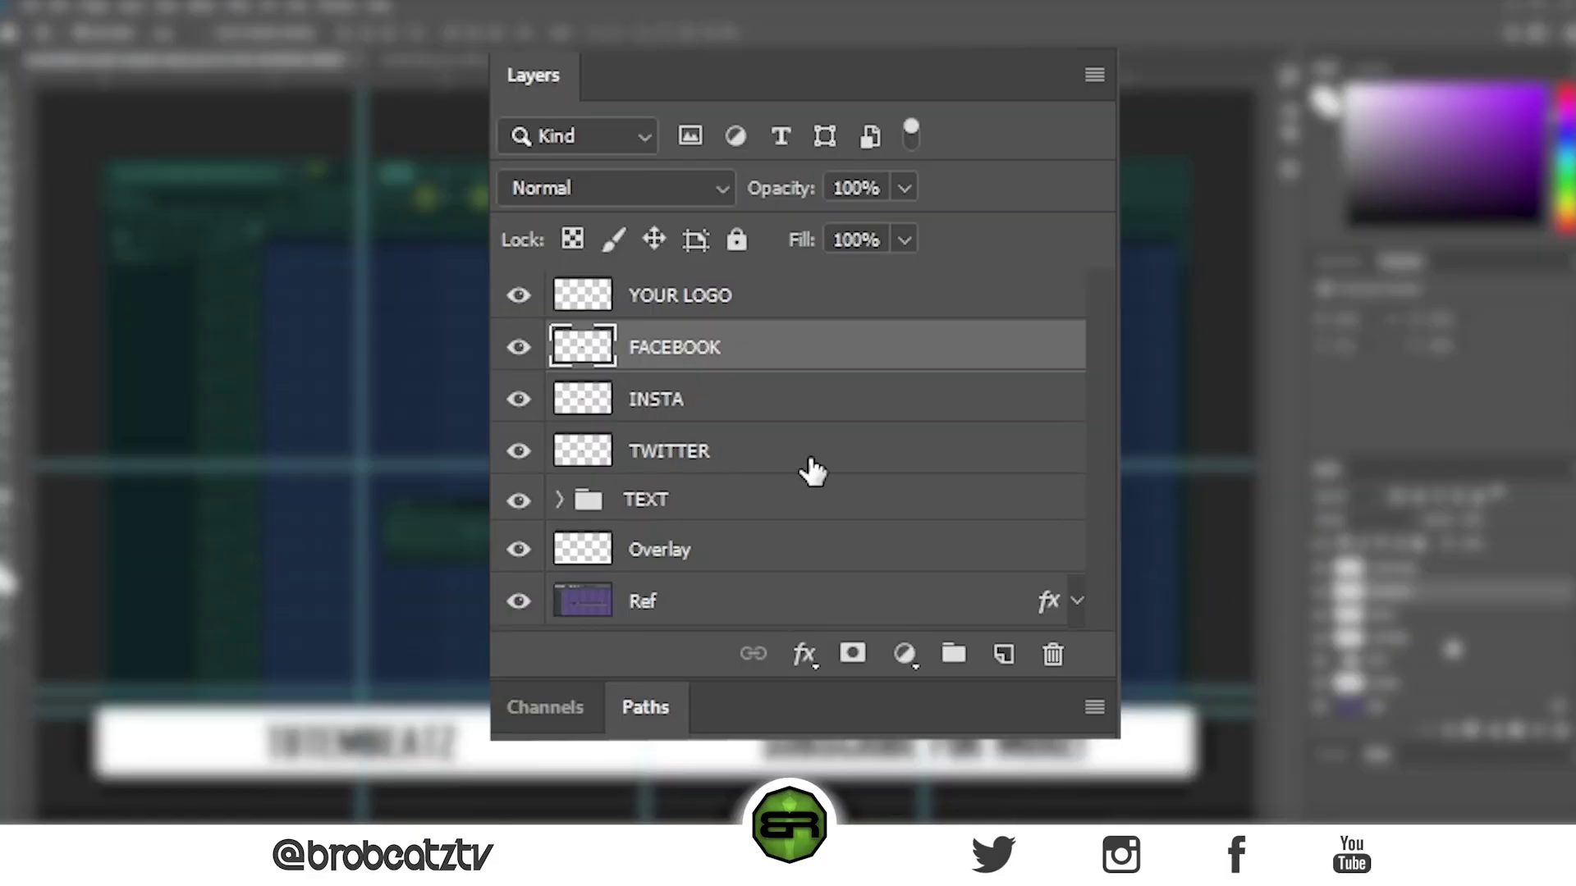
Step: Group the YOUR LOGO, FACEBOOK, INSTA and TWITTER layers and name the group LOGOS
click(739, 450)
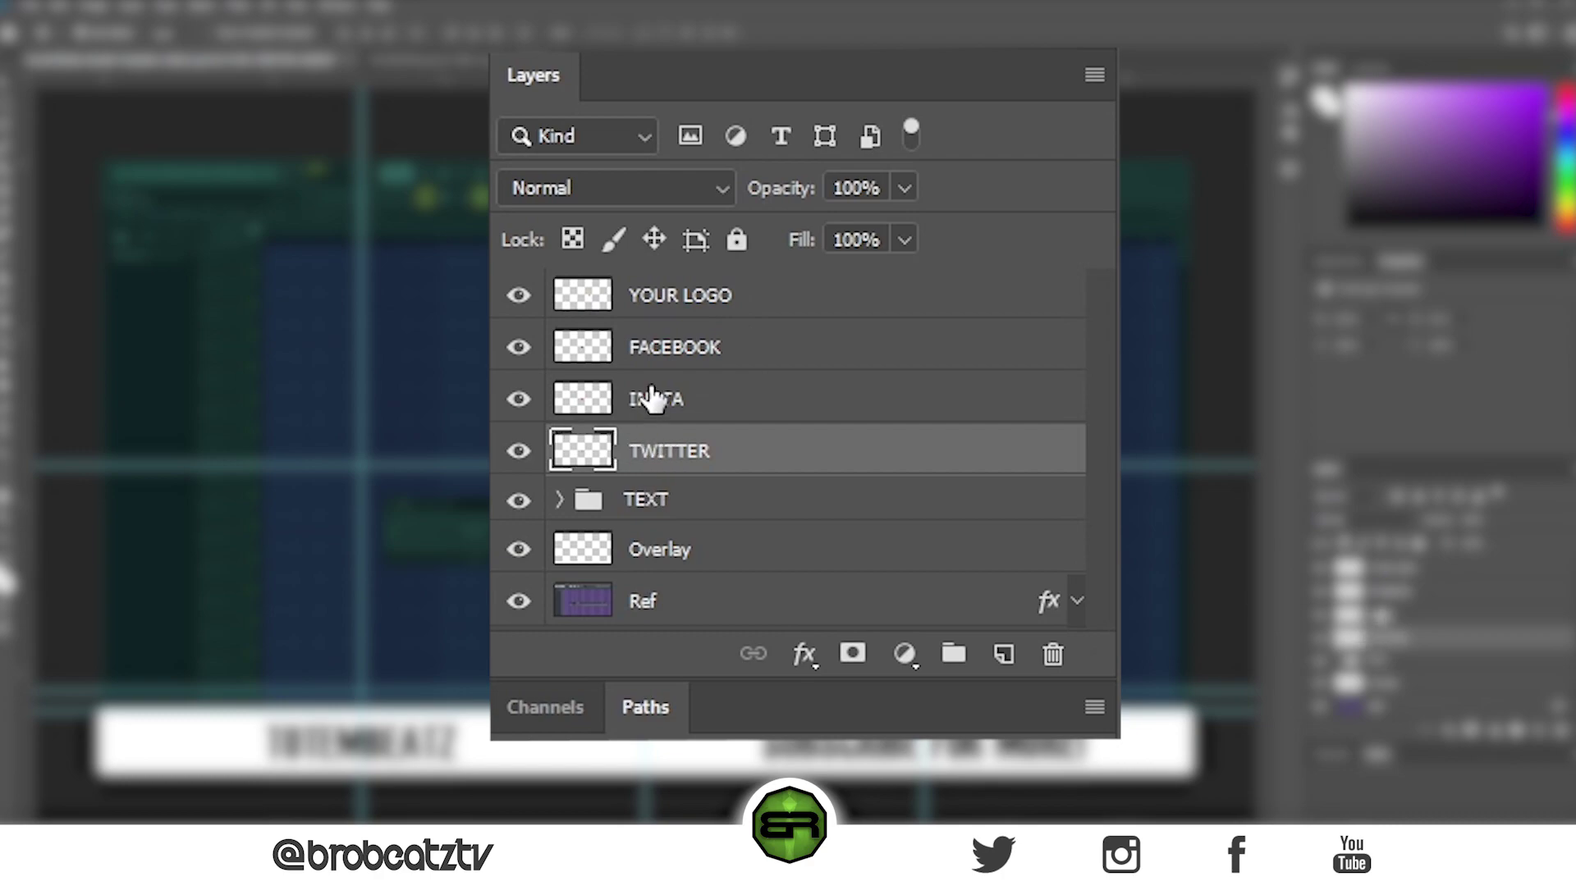
shift+click(687, 297)
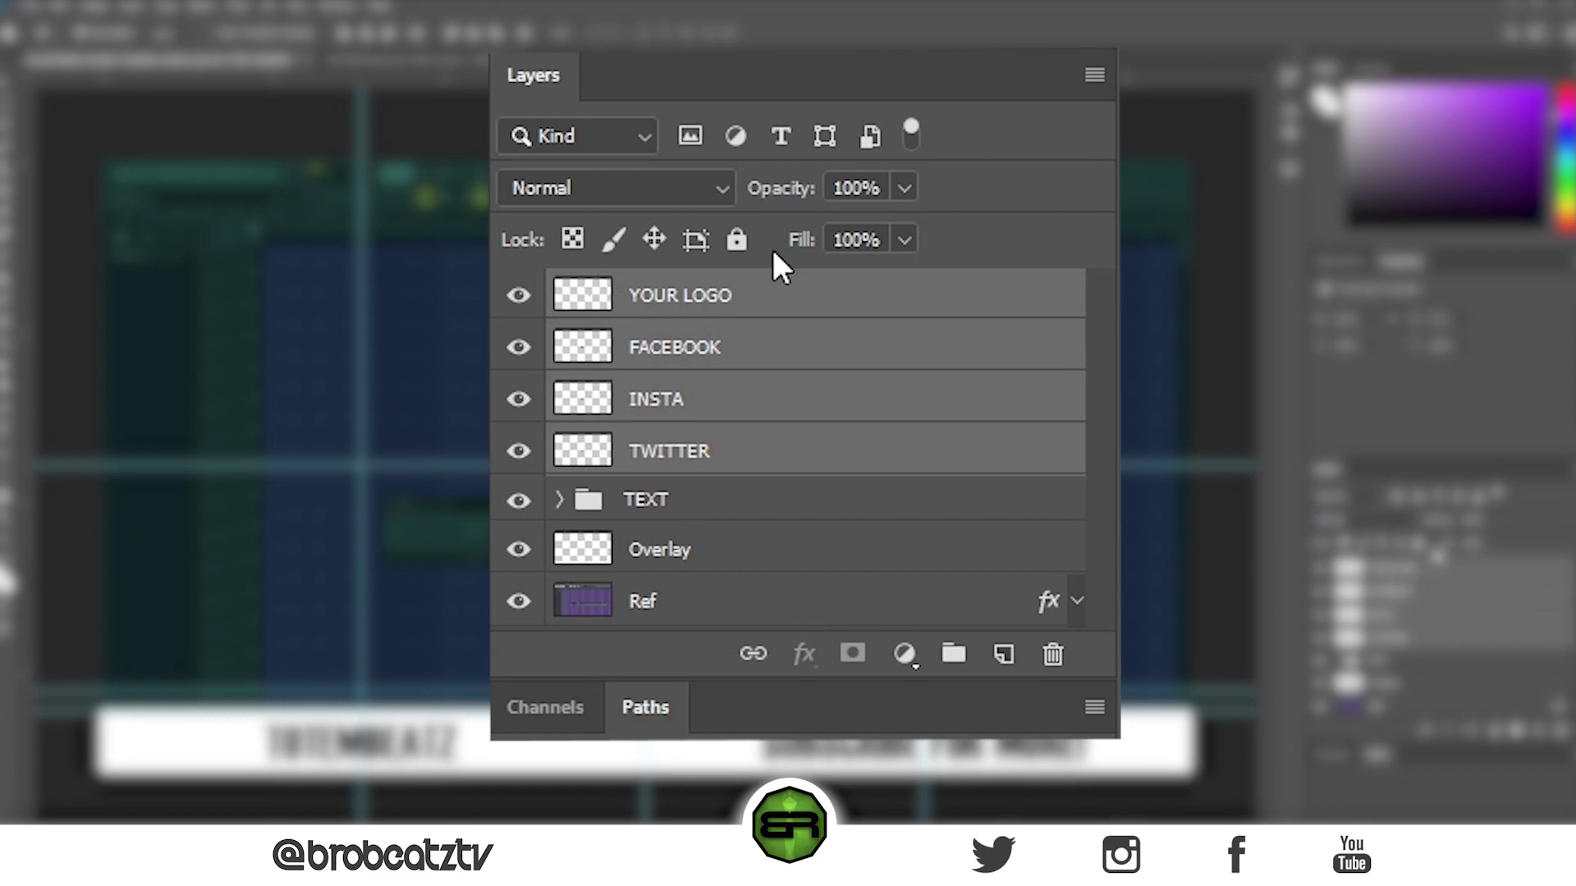
click(953, 657)
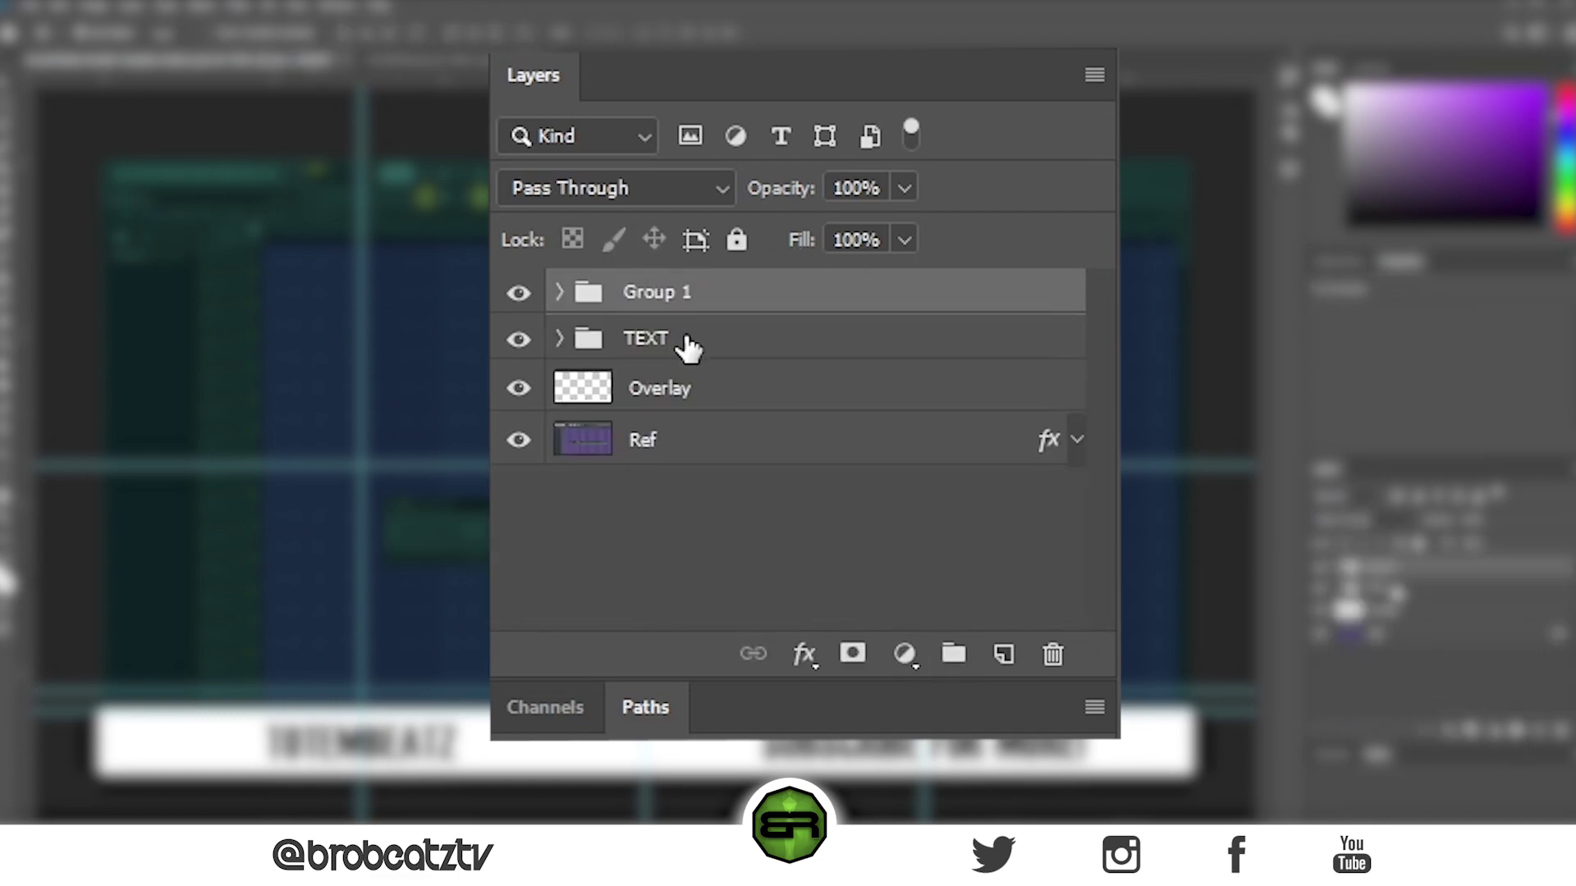
double_click(669, 294)
text(LOGO)
text(OS)
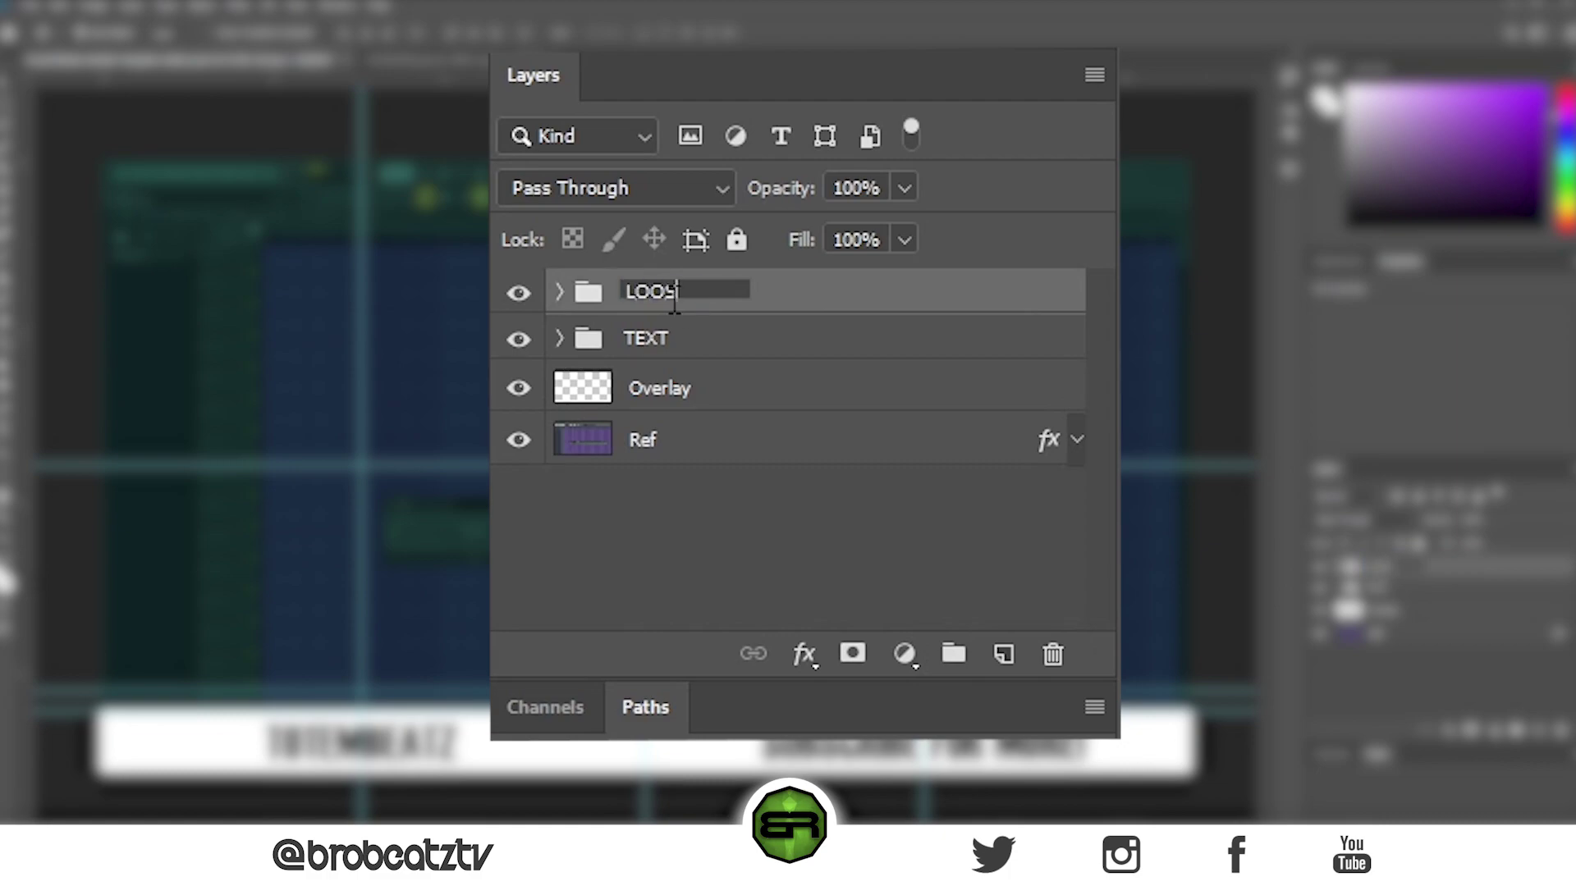
key(Return)
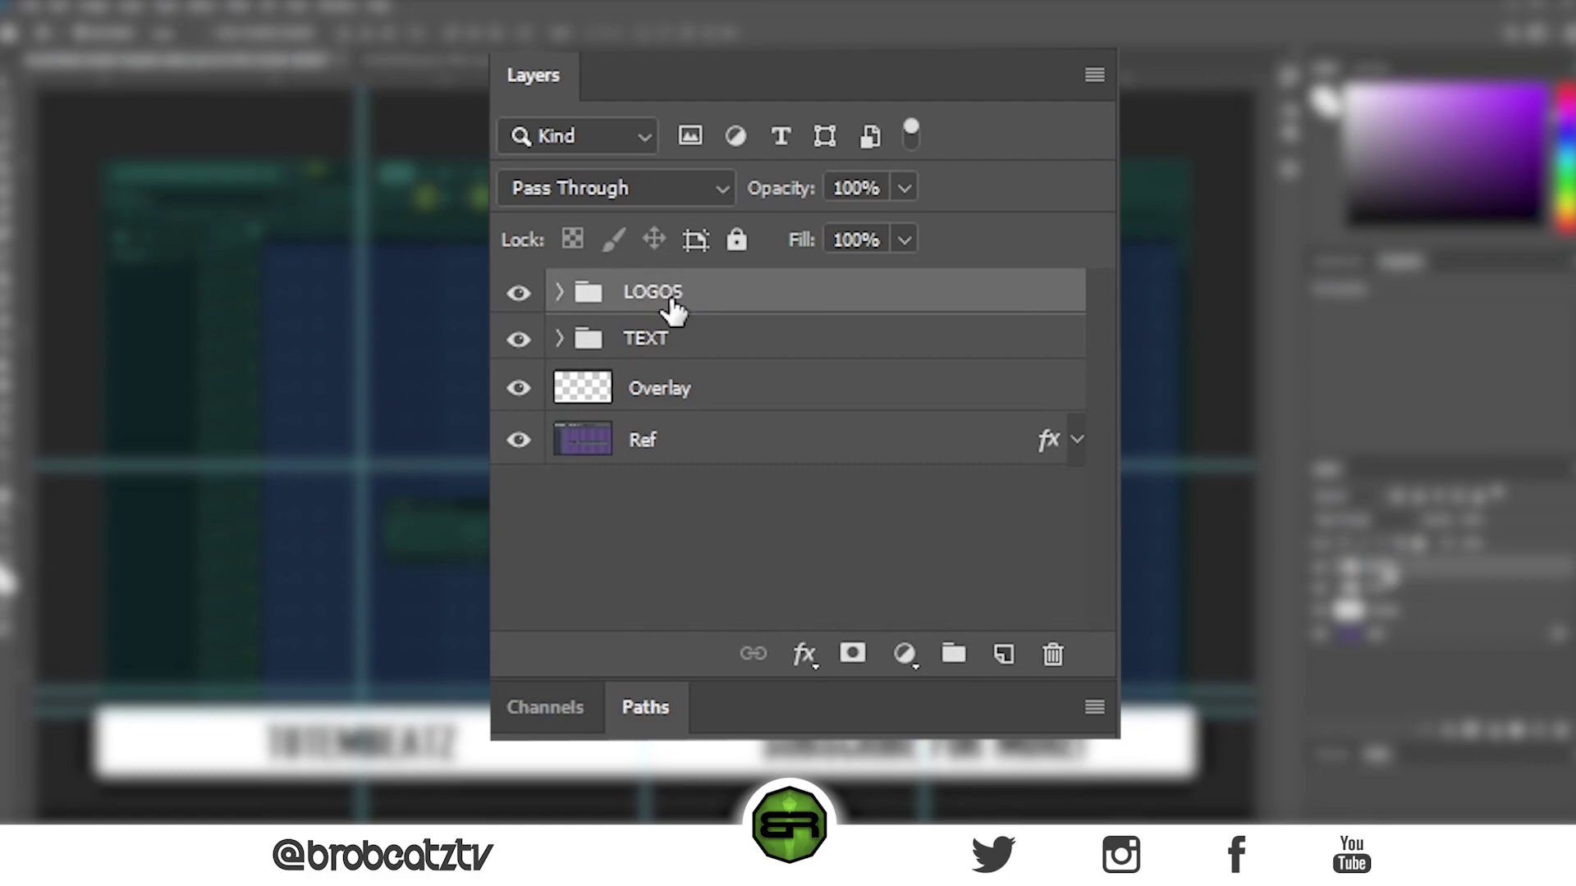
Step: Expand the LOGOS group and select the YOUR LOGO layer
click(560, 292)
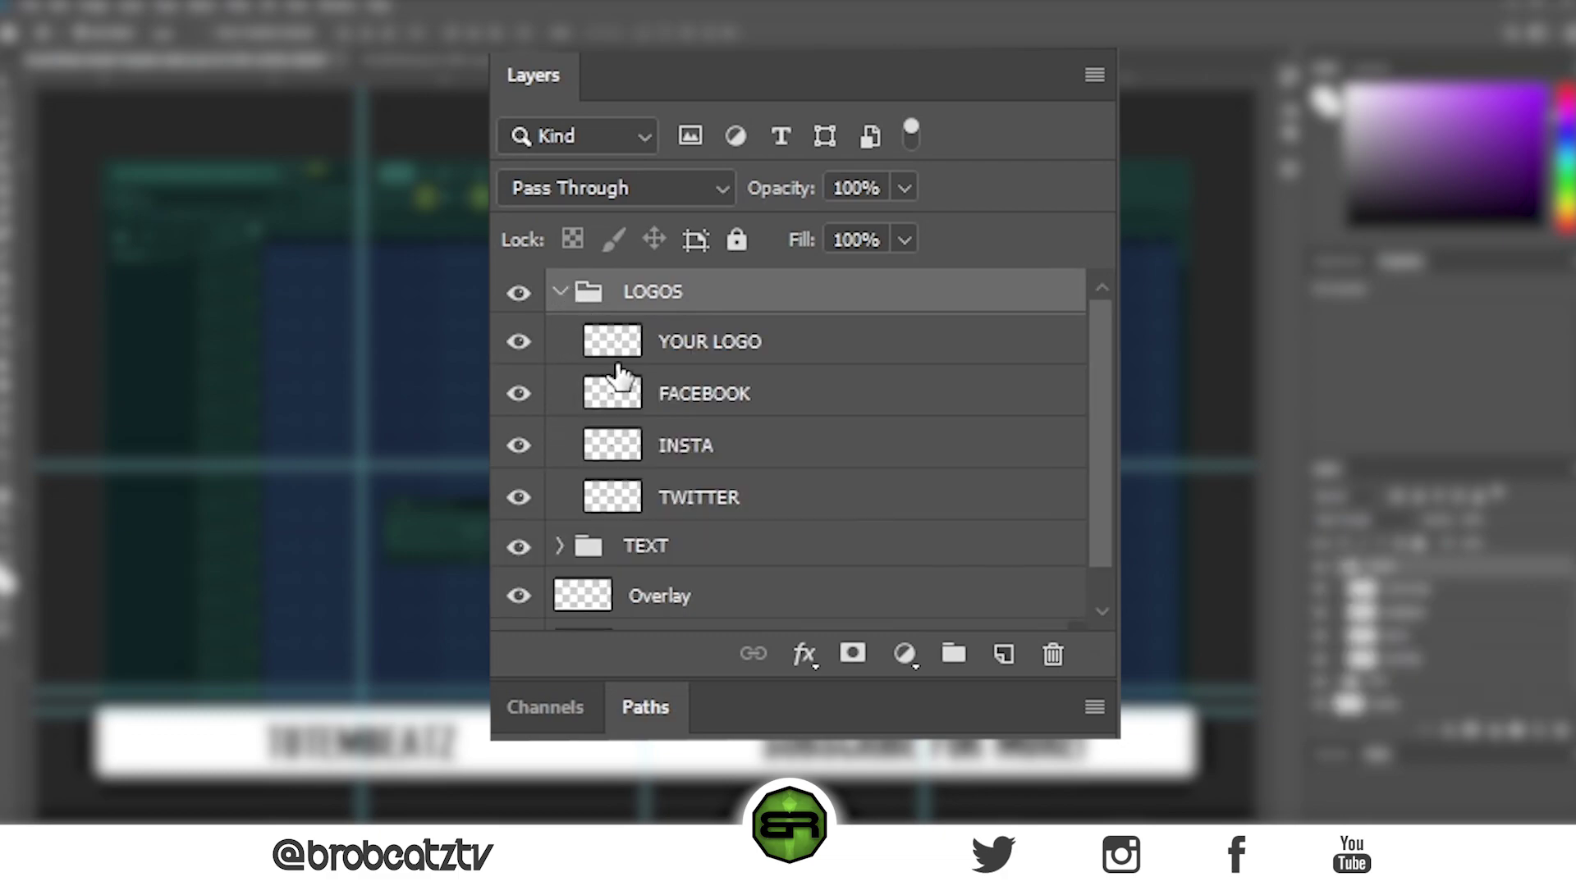
click(678, 355)
click(690, 398)
click(692, 348)
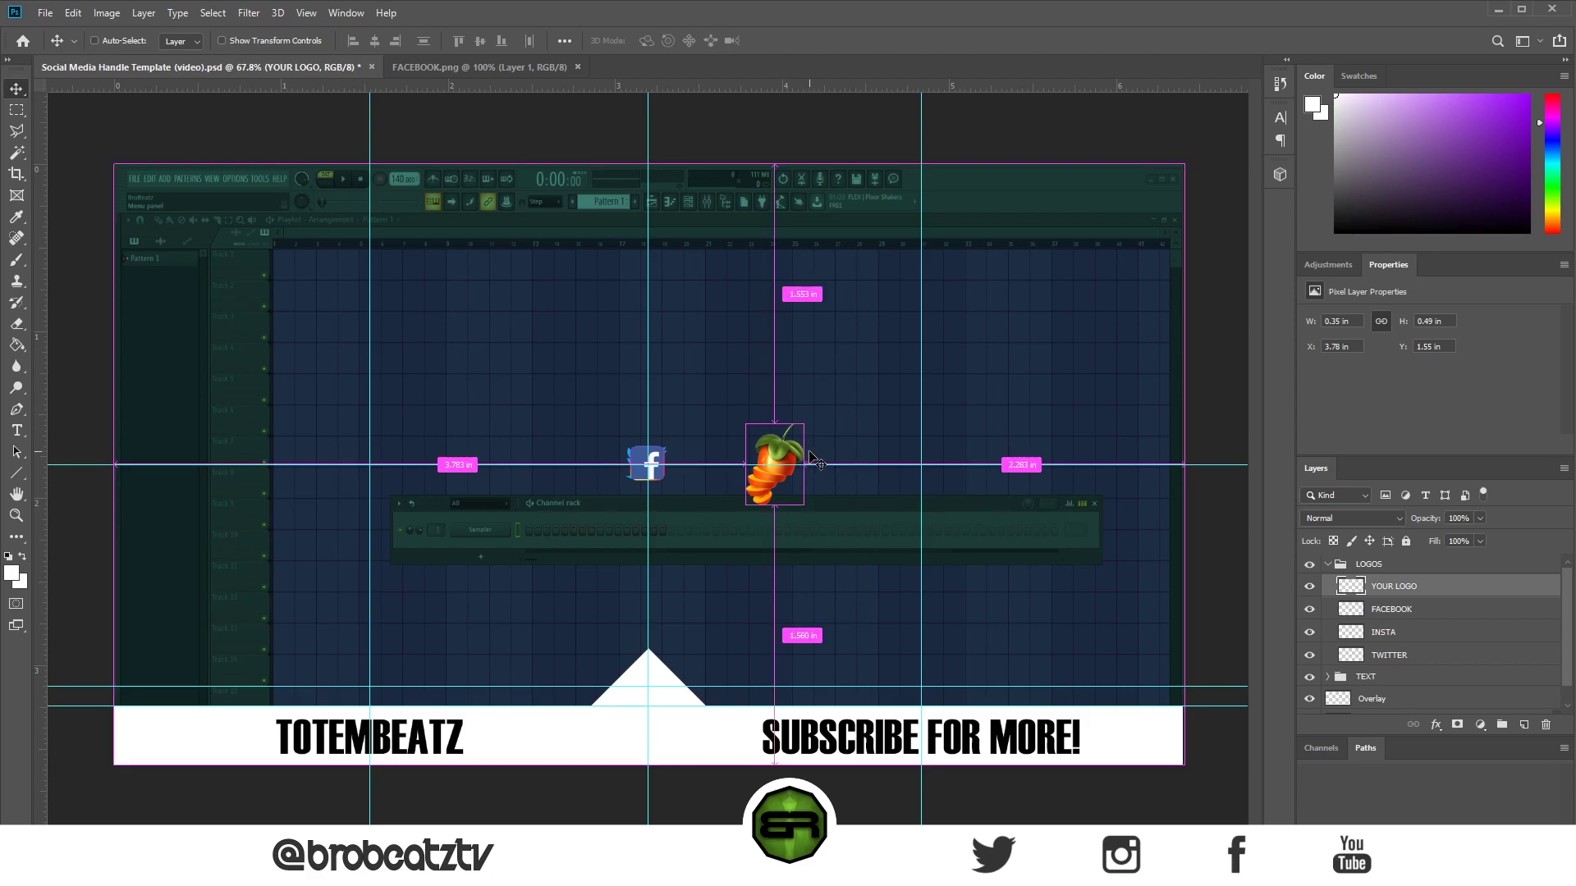
Step: Move the fruit logo down into the white band's notch, nudged slightly left
key(ctrl+t)
drag(769, 483, 646, 730)
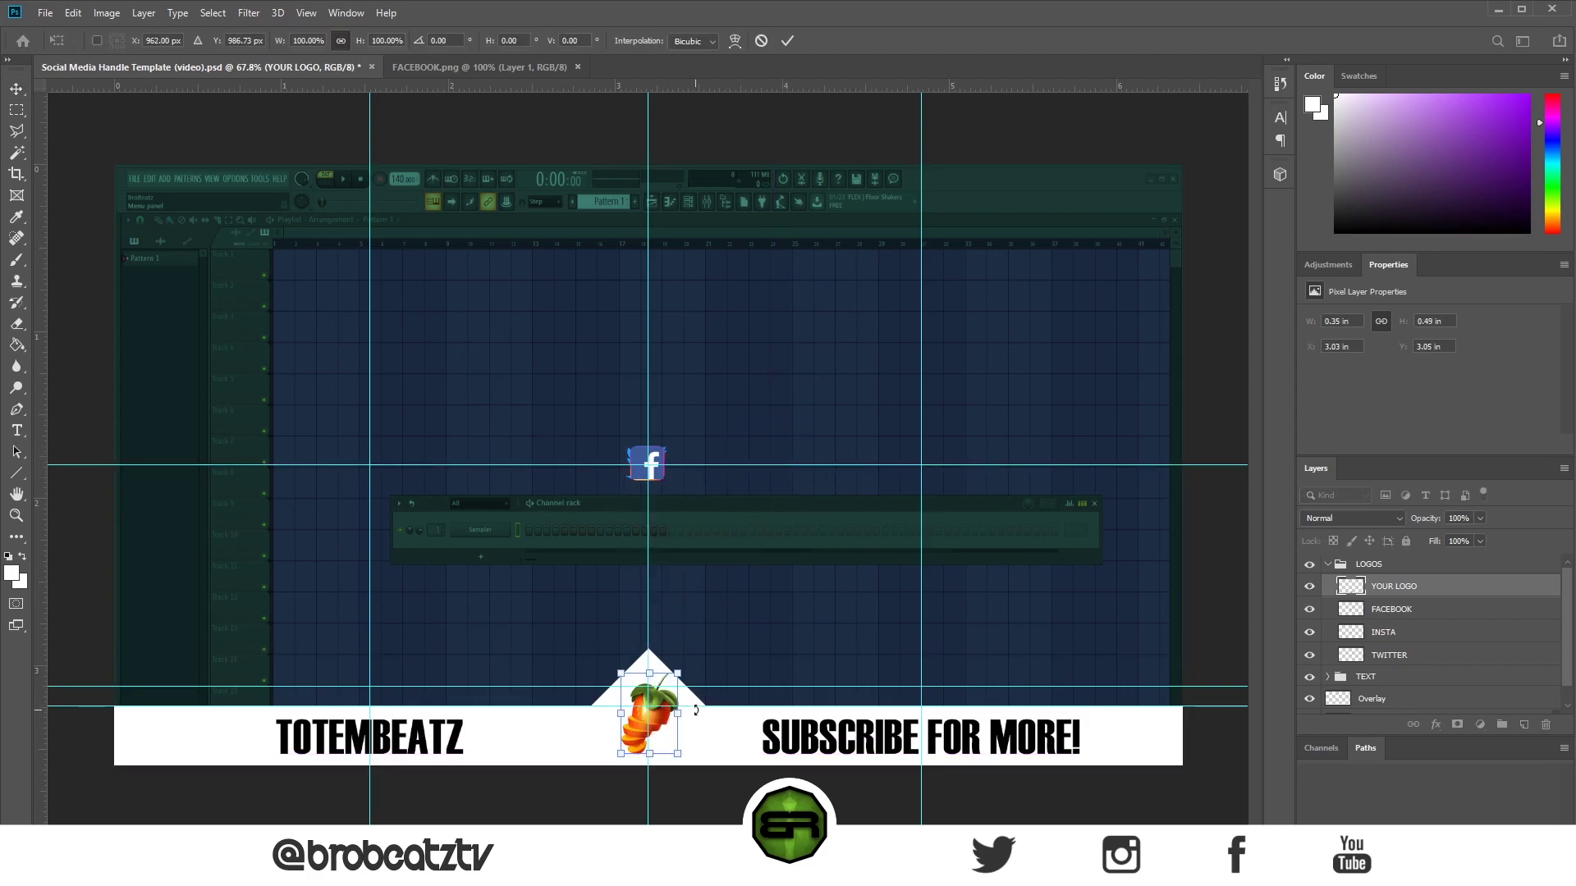
key(Left)
key(Left)
key(Left)
key(Left)
key(Left)
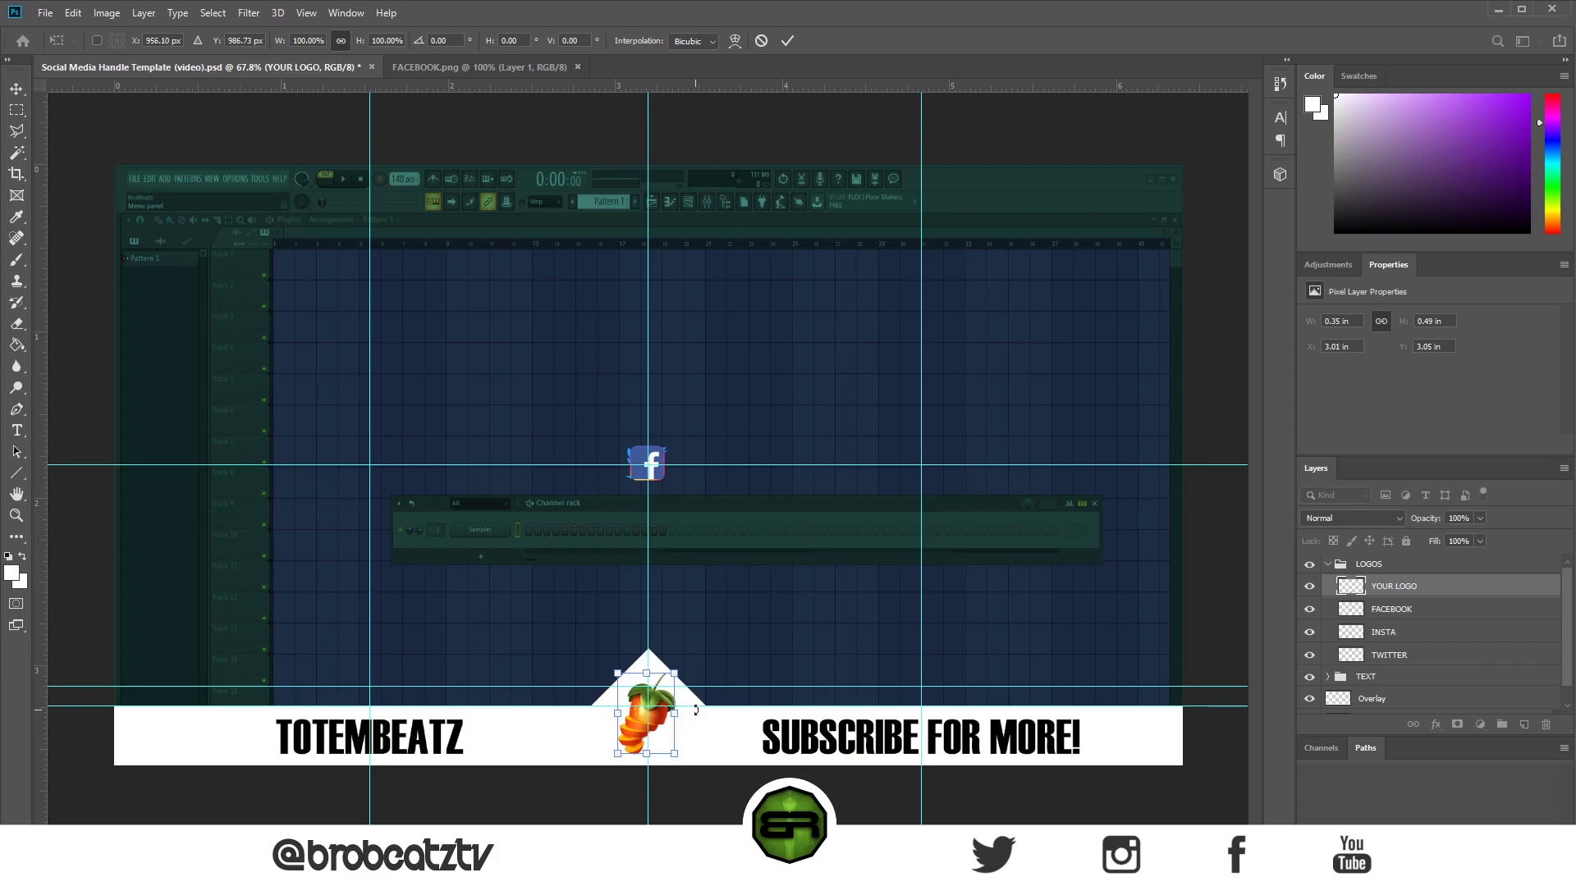
key(Return)
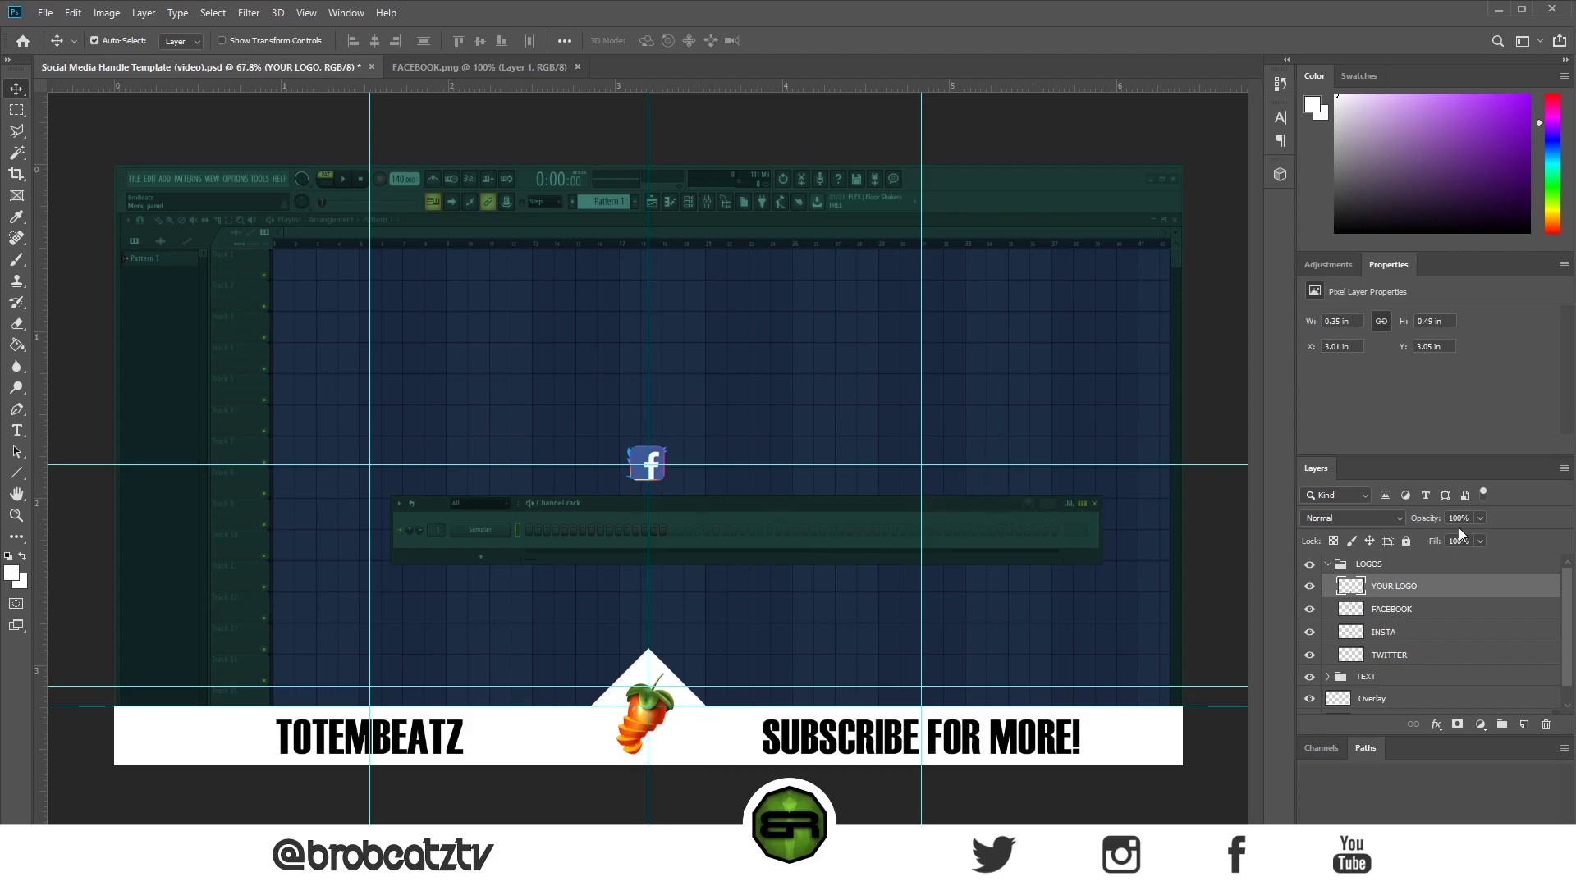
Step: Select the FACEBOOK, INSTA and TWITTER icons together for free transform
click(1400, 609)
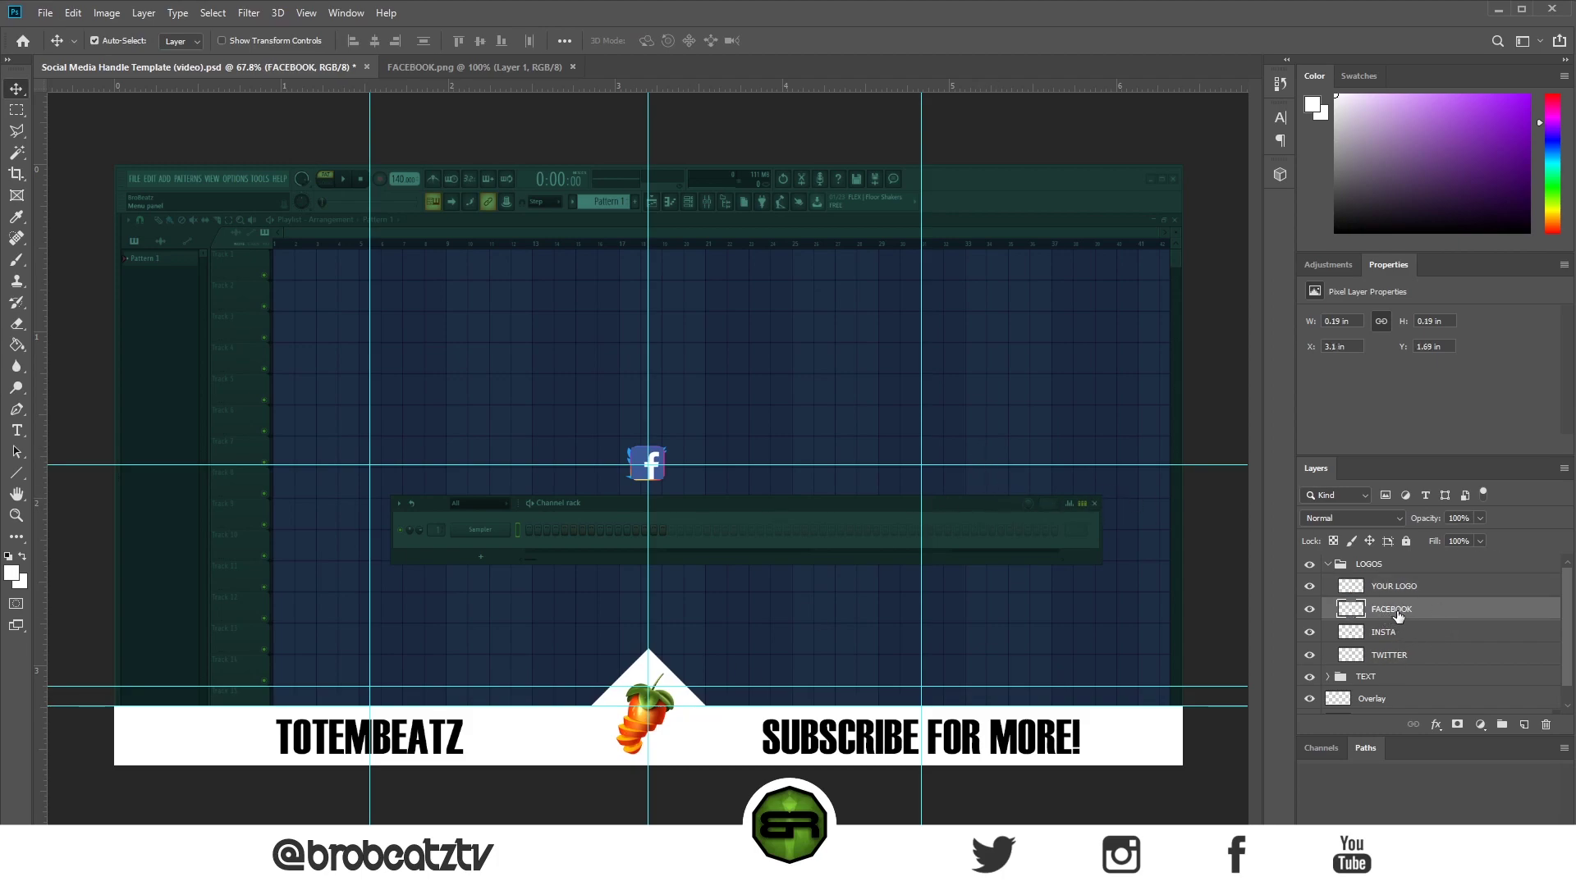
shift+click(1368, 657)
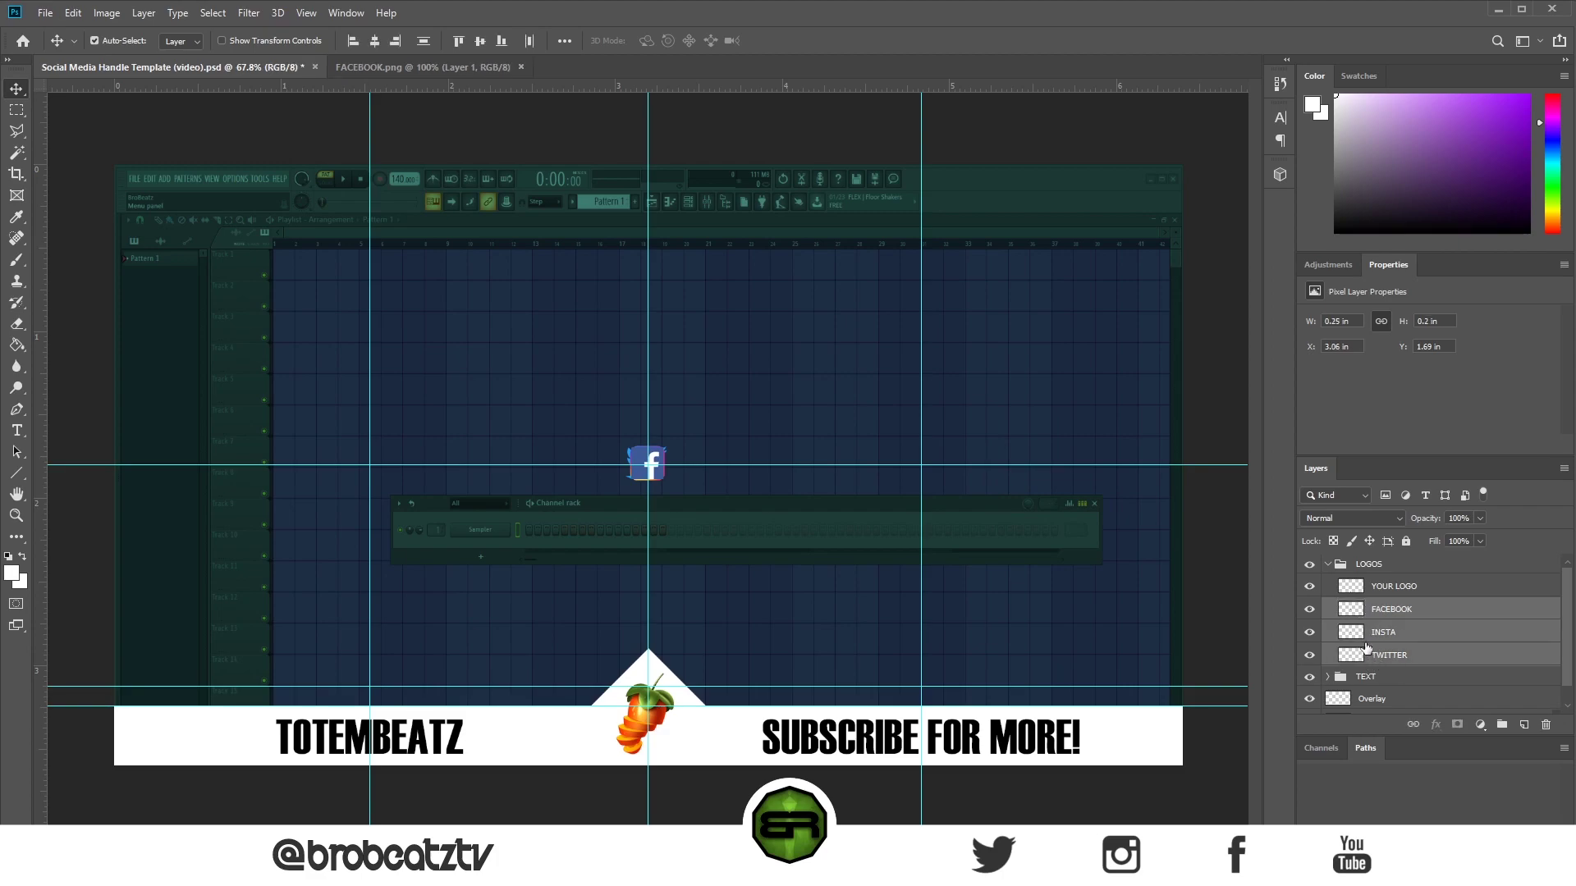
key(ctrl+t)
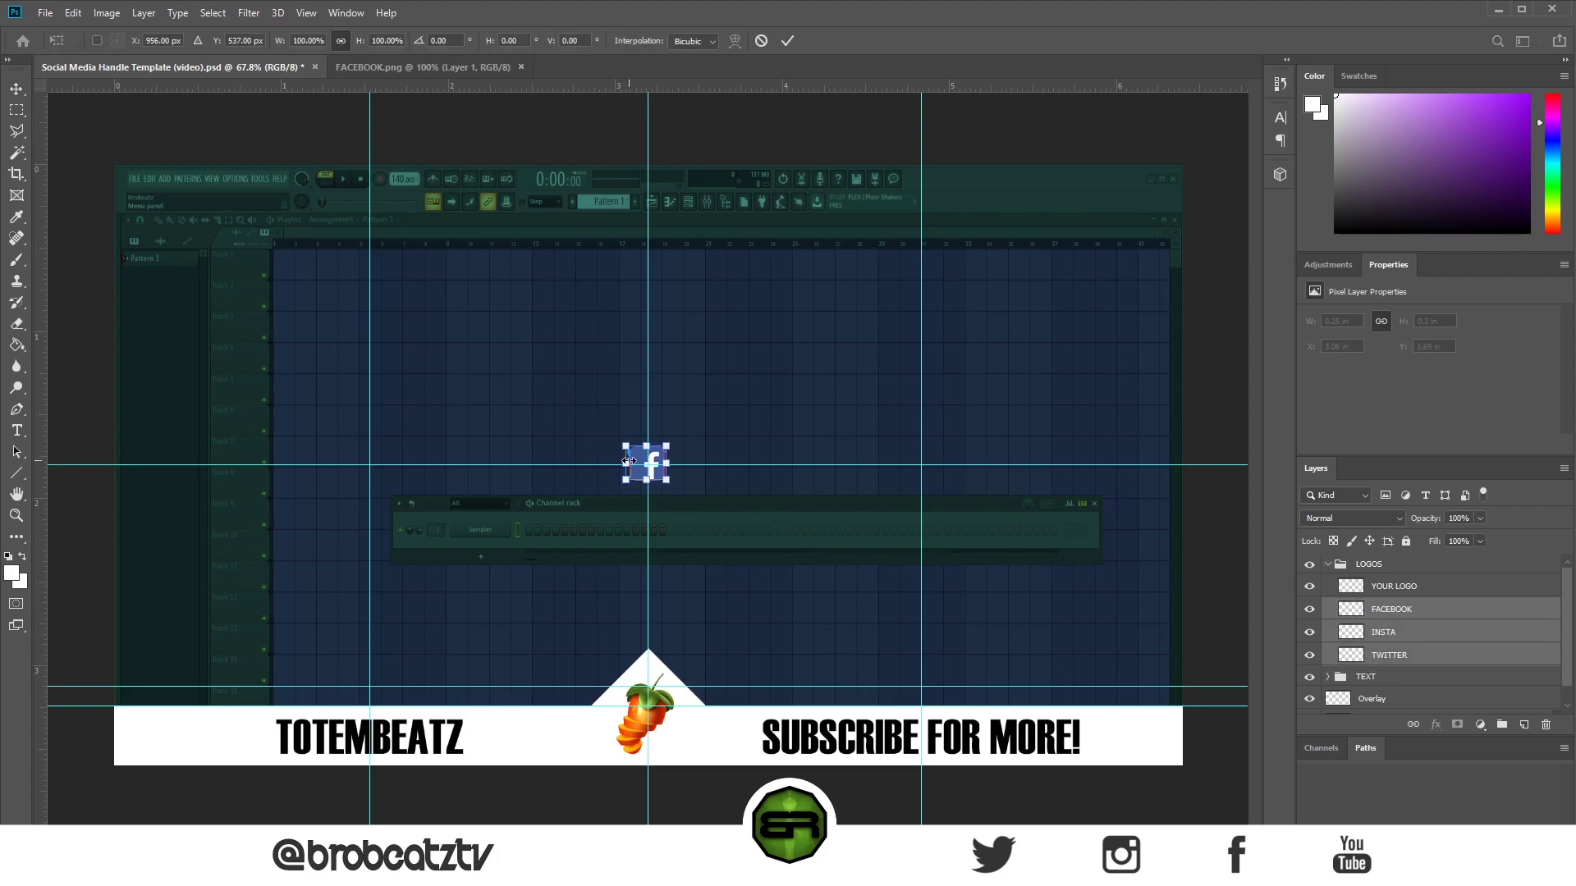